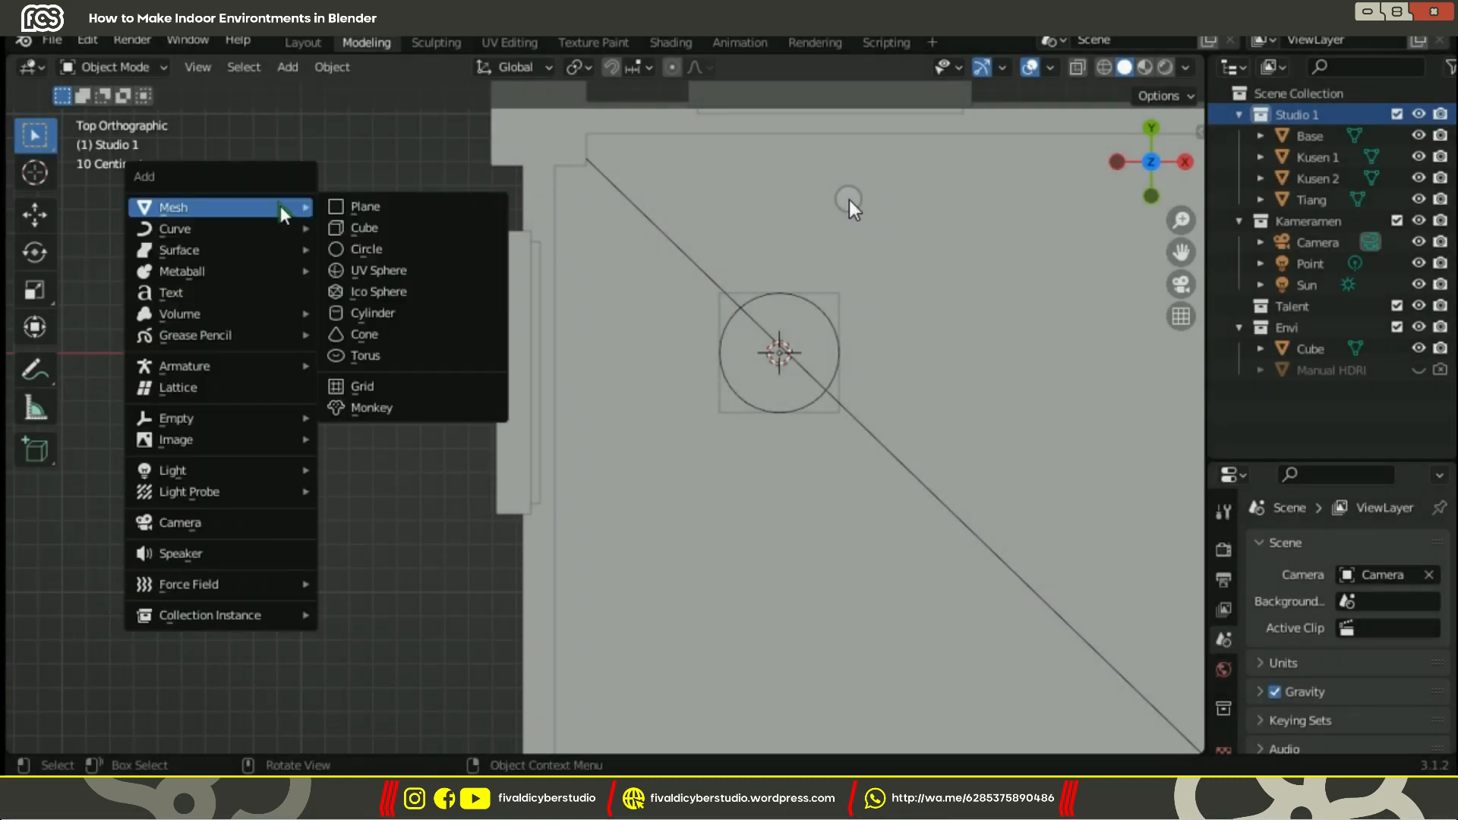
Add a Bezier curve to the Studio 1 collection and open it in Edit Mode from the top view.
{"action": "left_click", "coordinate": [364, 228]}
{"action": "scroll", "coordinate": [884, 363], "scroll_direction": "down", "scroll_amount": 1}
{"action": "middle_click_drag", "start_coordinate": [911, 363], "coordinate": [465, 335], "text": "shift"}
{"action": "key", "text": "Tab"}
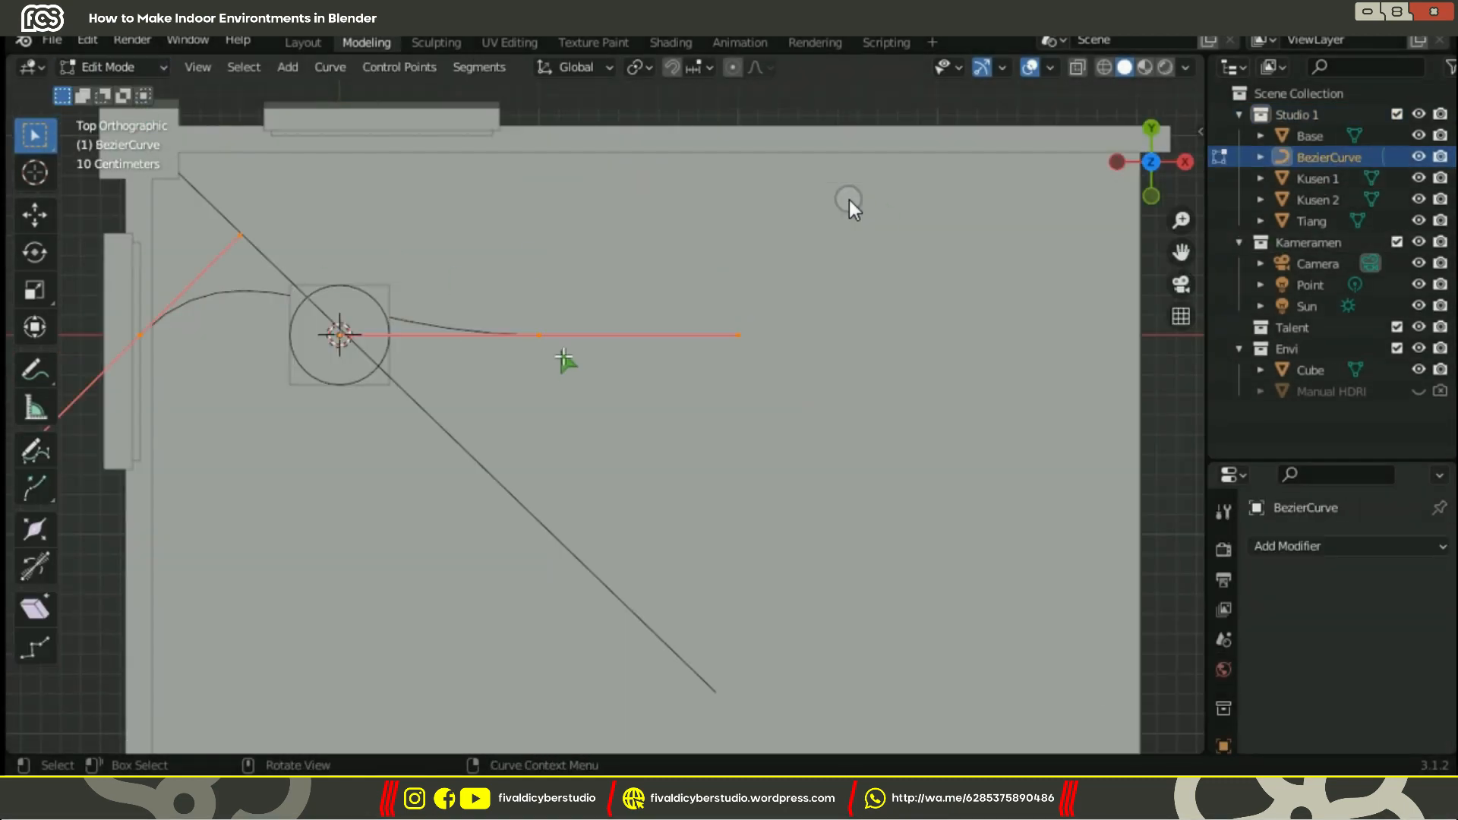
{"action": "scroll", "coordinate": [849, 199], "scroll_direction": "down", "scroll_amount": 1}
{"action": "key", "text": "n"}
{"action": "key", "text": "n"}
Extrude the curve's end point repeatedly along the X axis into a long wavy line, then return to Object Mode.
{"action": "key", "text": "e"}
{"action": "left_click", "coordinate": [915, 347]}
{"action": "key", "text": "r"}
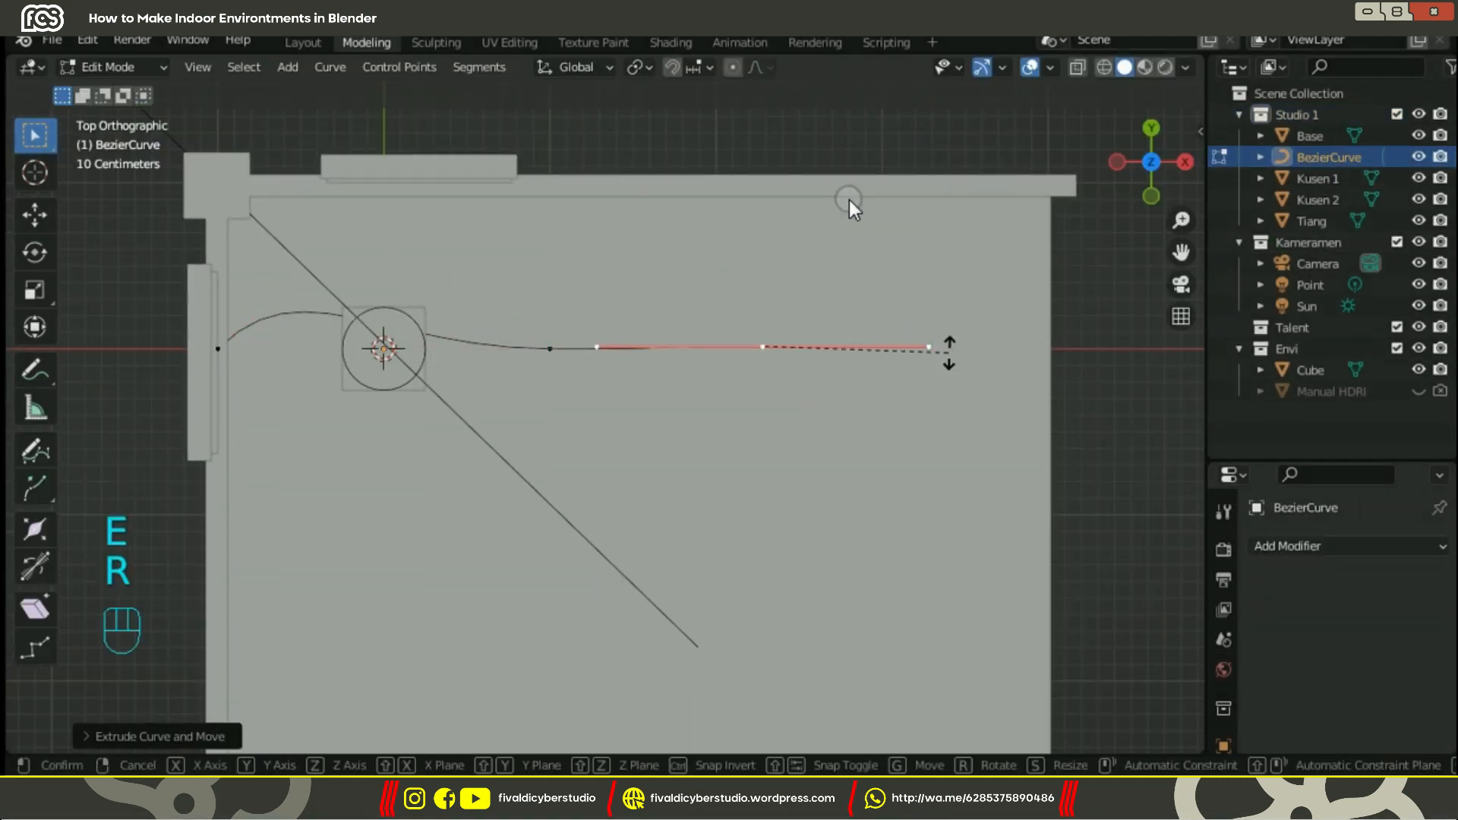
{"action": "left_click", "coordinate": [941, 296]}
{"action": "key", "text": "e"}
{"action": "left_click", "coordinate": [1102, 302]}
{"action": "scroll", "coordinate": [760, 379], "scroll_direction": "down", "scroll_amount": 5}
{"action": "key", "text": "e"}
{"action": "key", "text": "e"}
{"action": "key", "text": "e"}
{"action": "key", "text": "e"}
{"action": "scroll", "coordinate": [992, 511], "scroll_direction": "down", "scroll_amount": 3}
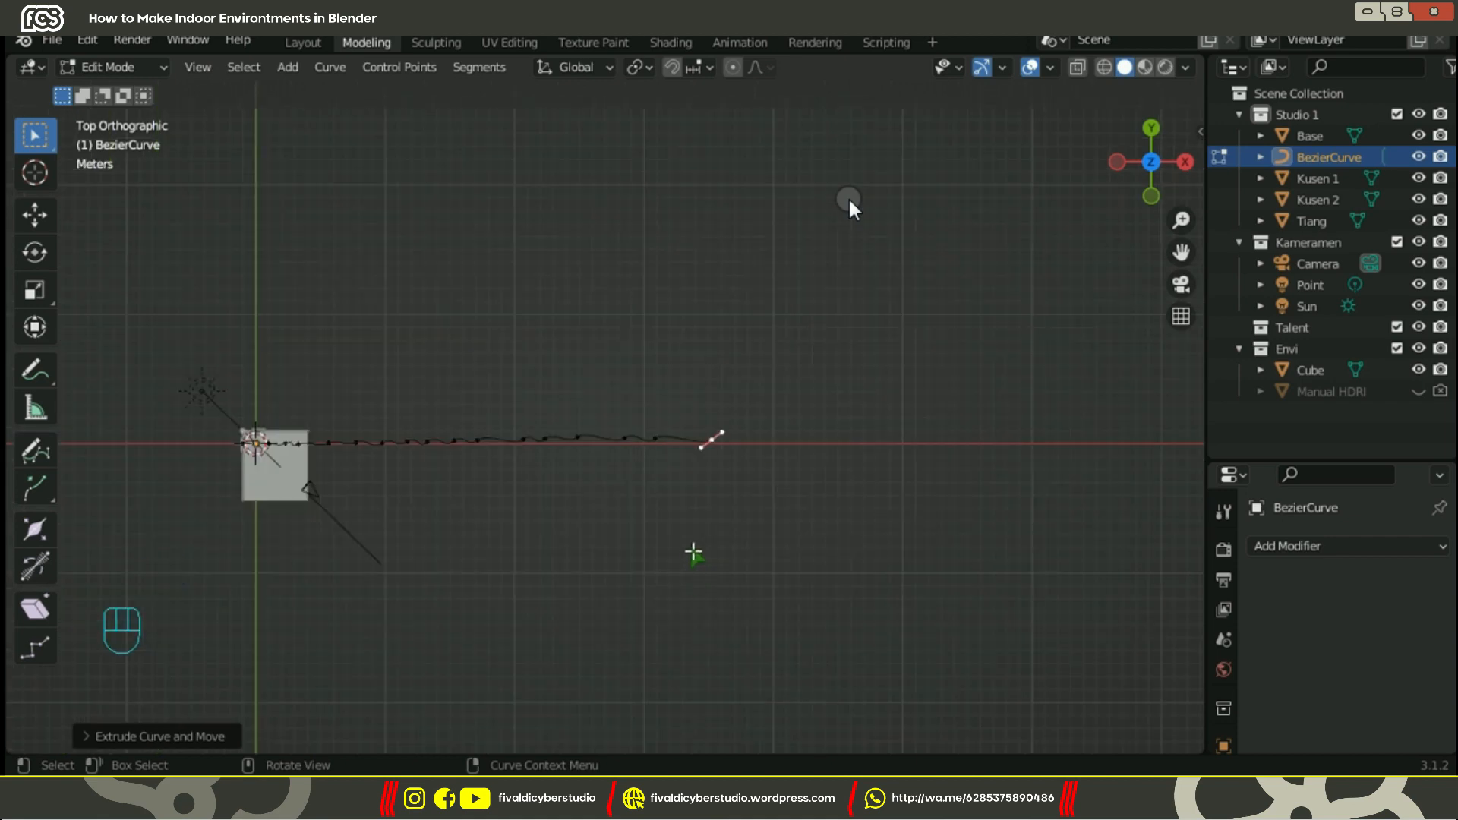
{"action": "left_click", "coordinate": [114, 67]}
{"action": "left_click", "coordinate": [98, 89]}
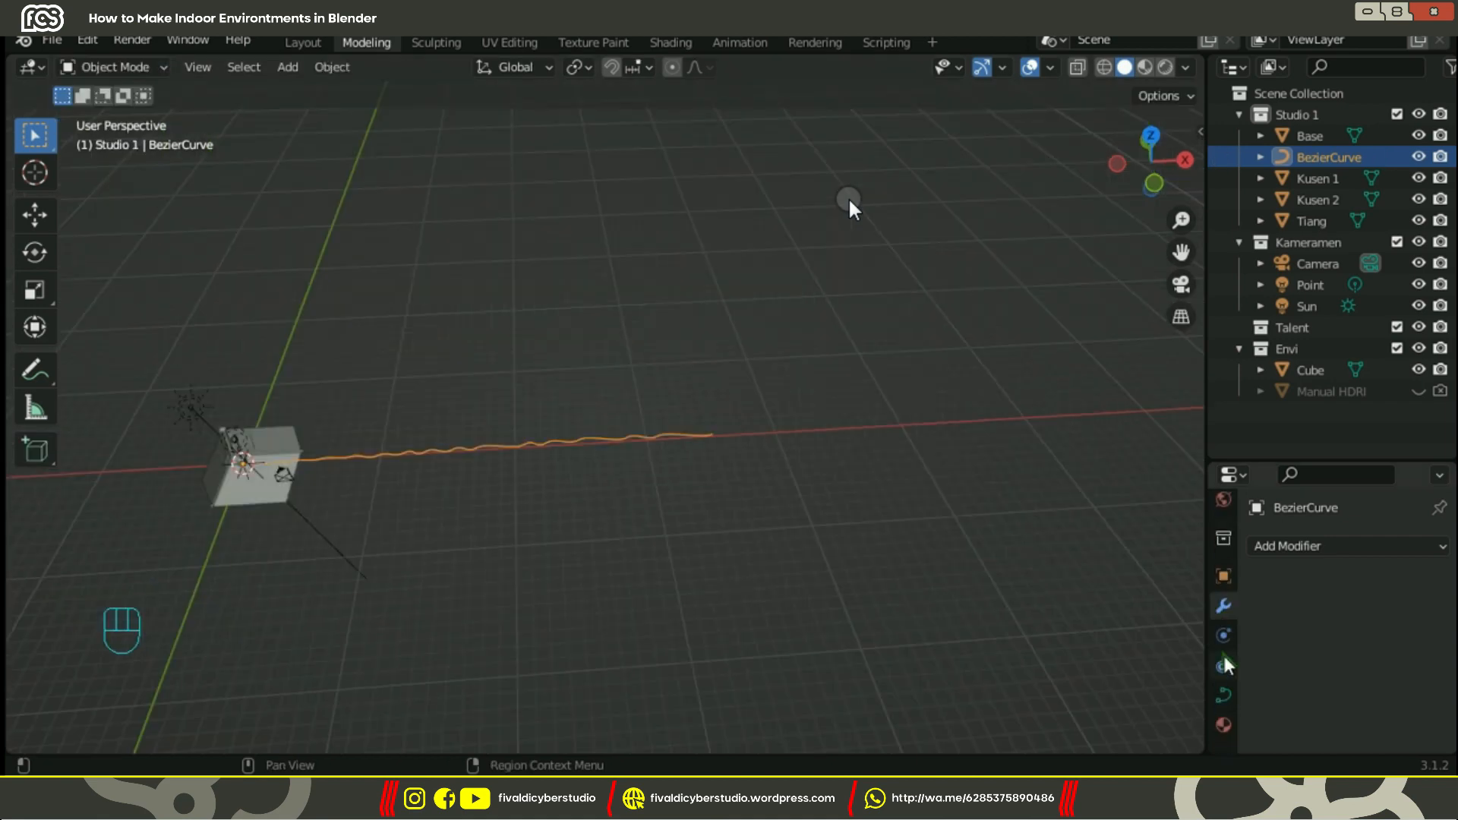
Extrude the wavy curve's geometry by 2.5 m to form a curtain surface.
{"action": "left_click", "coordinate": [1223, 695]}
{"action": "scroll", "coordinate": [1334, 674], "scroll_direction": "down", "scroll_amount": 4}
{"action": "scroll", "coordinate": [1336, 669], "scroll_direction": "down", "scroll_amount": 4}
{"action": "left_click", "coordinate": [1394, 611]}
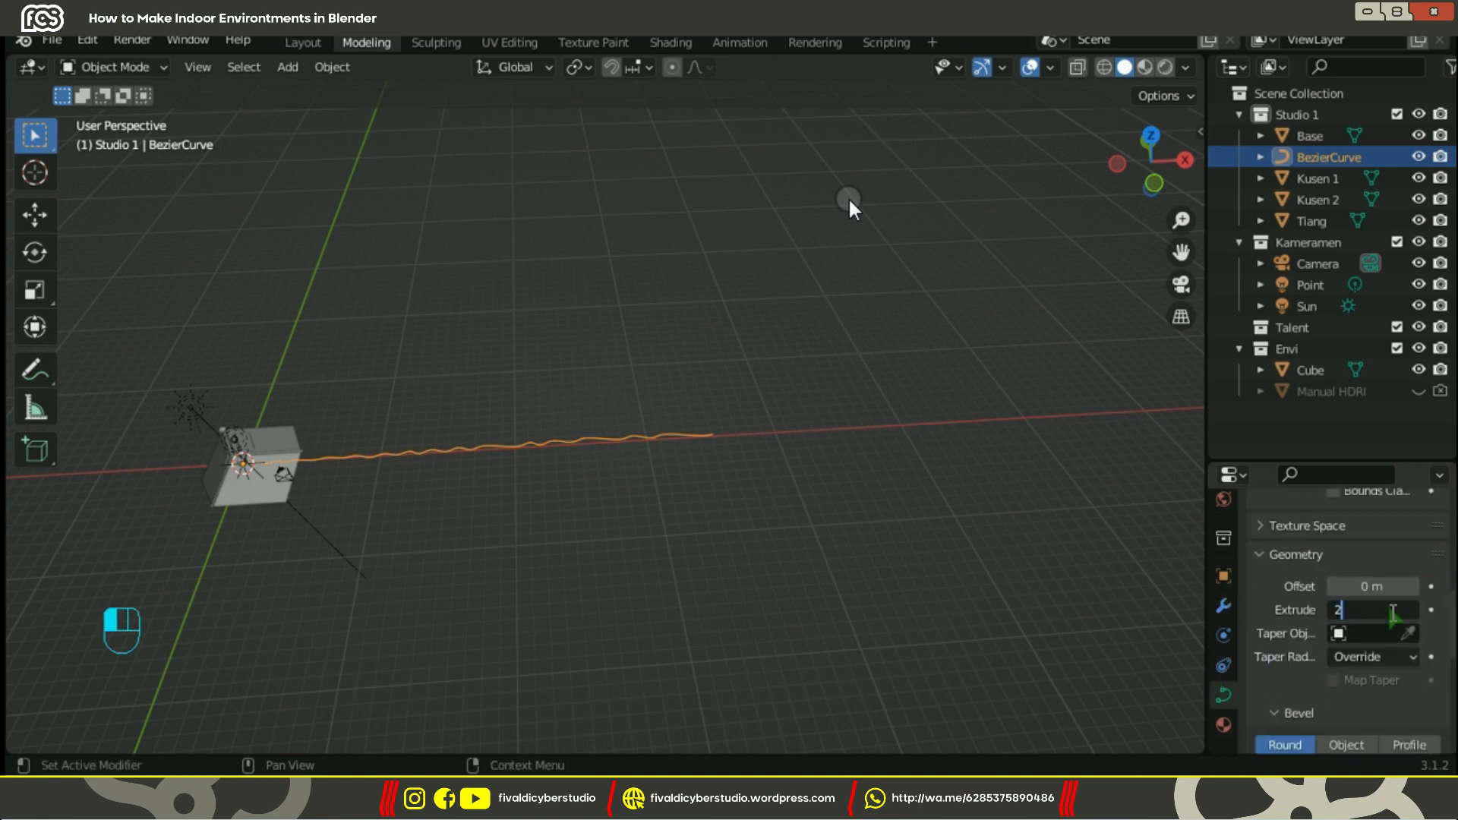
{"action": "key", "text": "Return"}
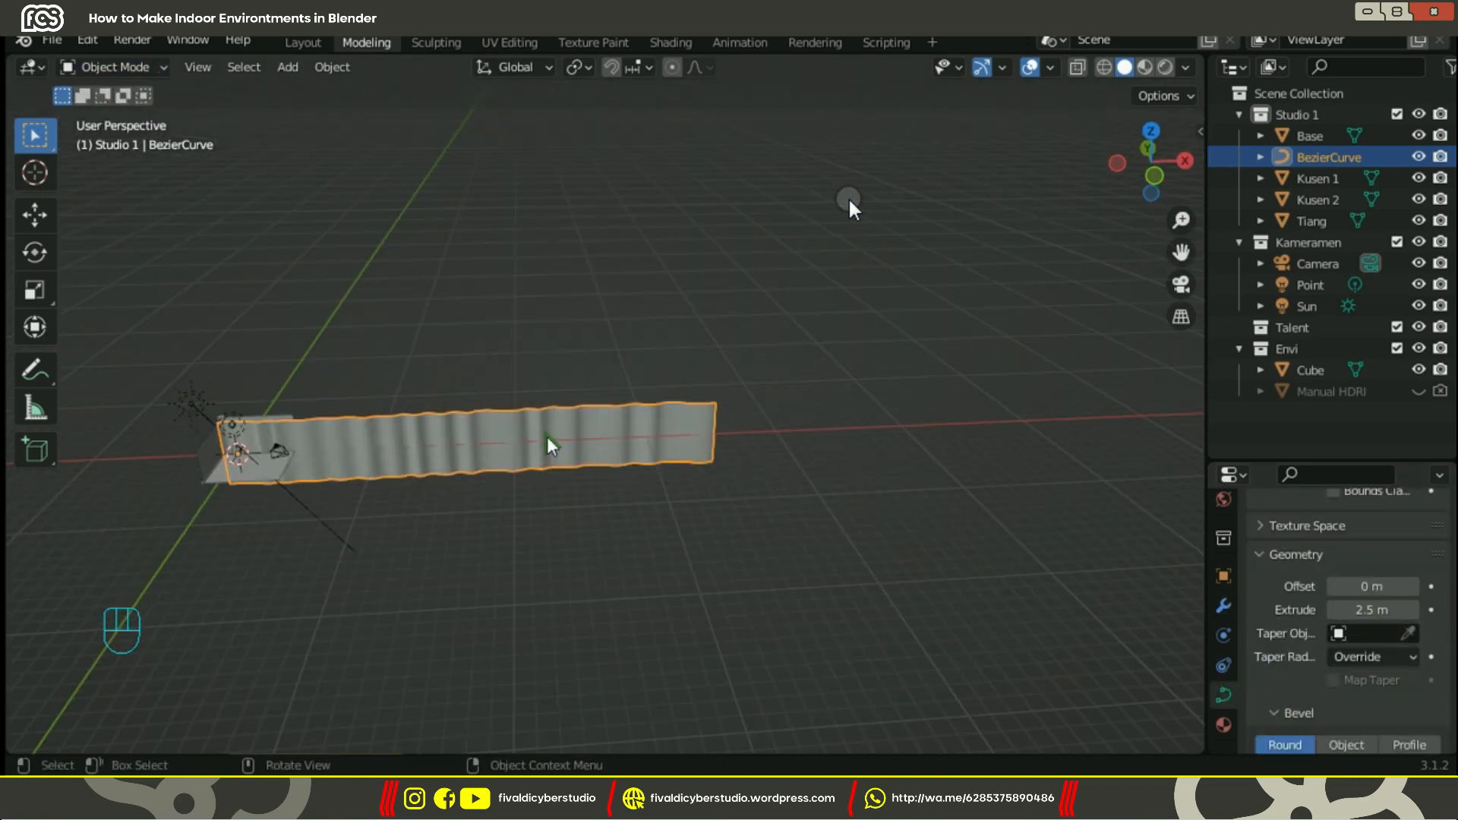
Shorten the curtain in front view to roughly the room's width and set its Extrude value to 1.5 m.
{"action": "key", "text": "KP_1"}
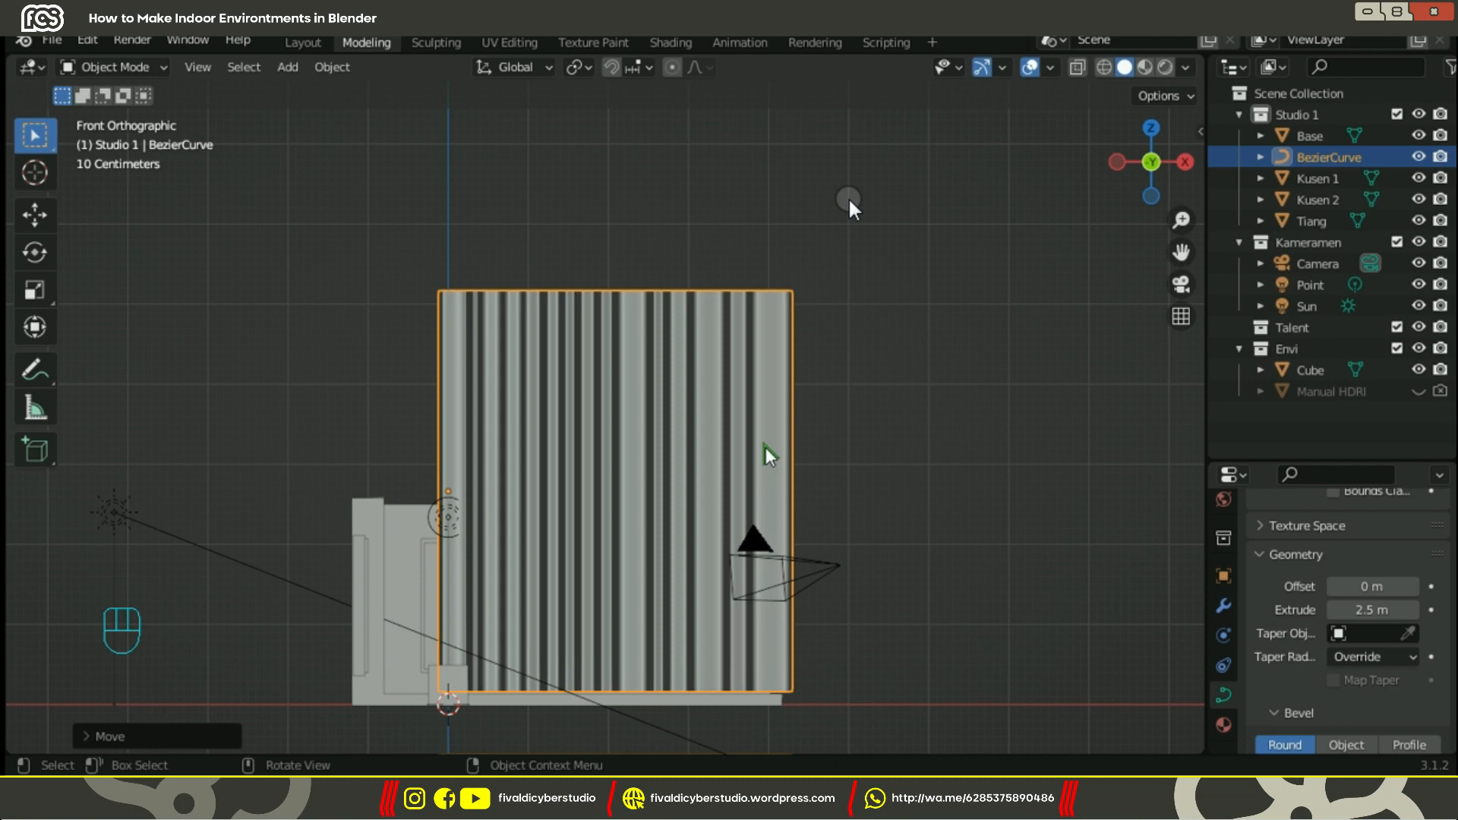
{"action": "key", "text": "s"}
{"action": "key", "text": "y"}
{"action": "key", "text": "Escape"}
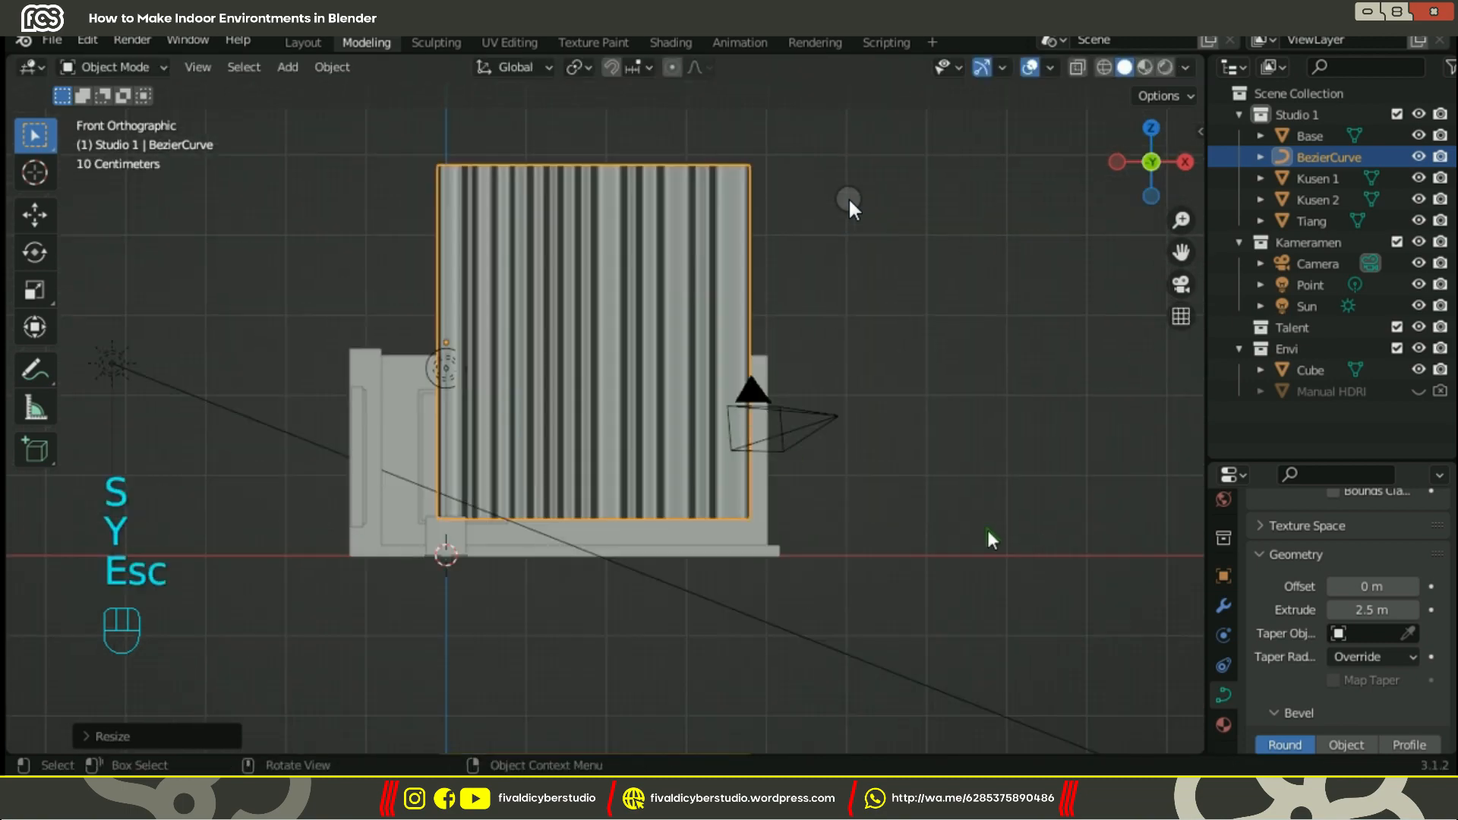
{"action": "left_click", "coordinate": [1373, 609]}
{"action": "type", "text": "1.5"}
{"action": "key", "text": "Return"}
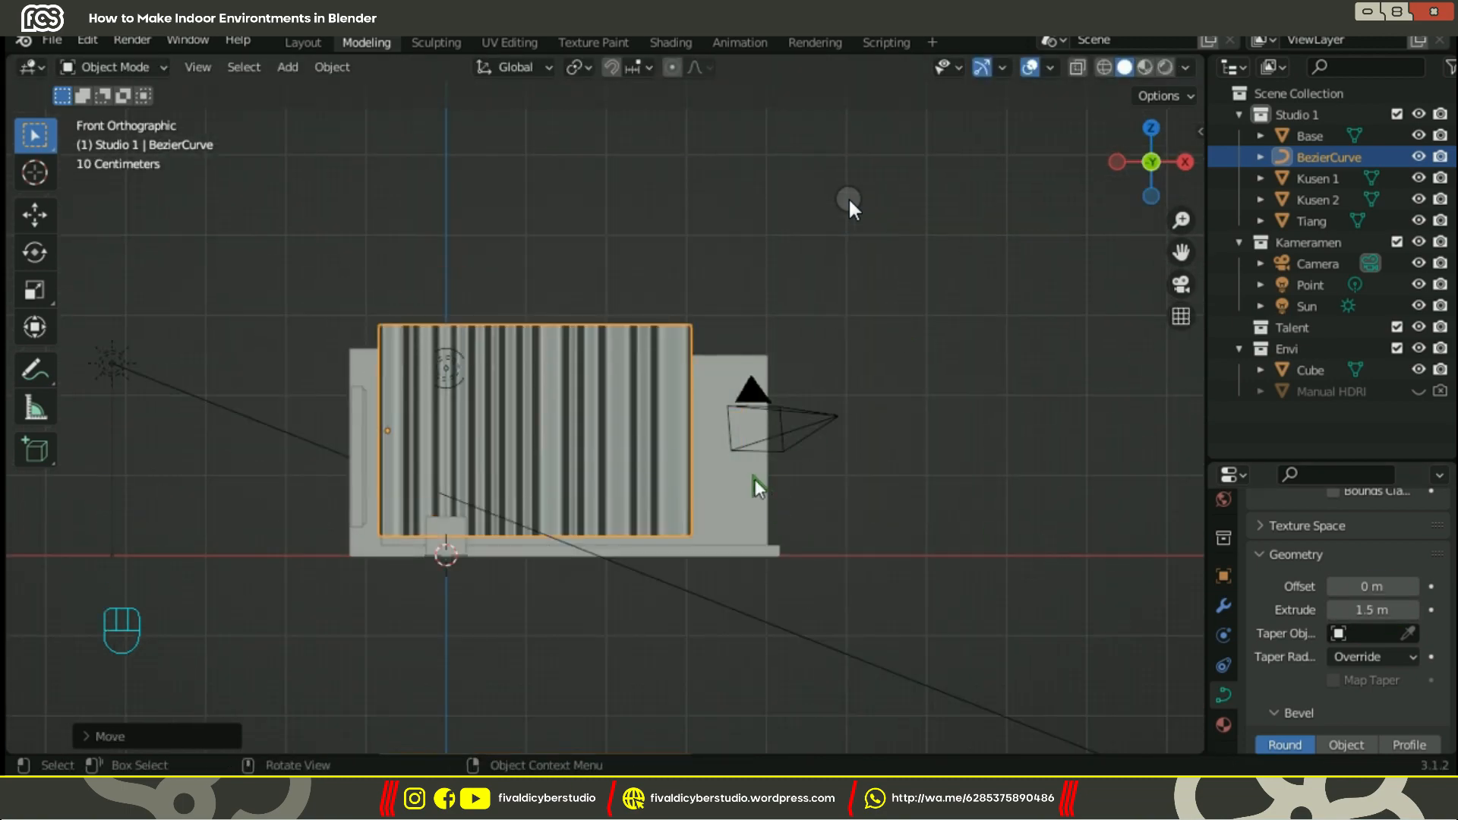
Fit the curtain against the back wall, adjusting its scale along Y and stretching it about 1.28 times along X.
{"action": "key", "text": "grave"}
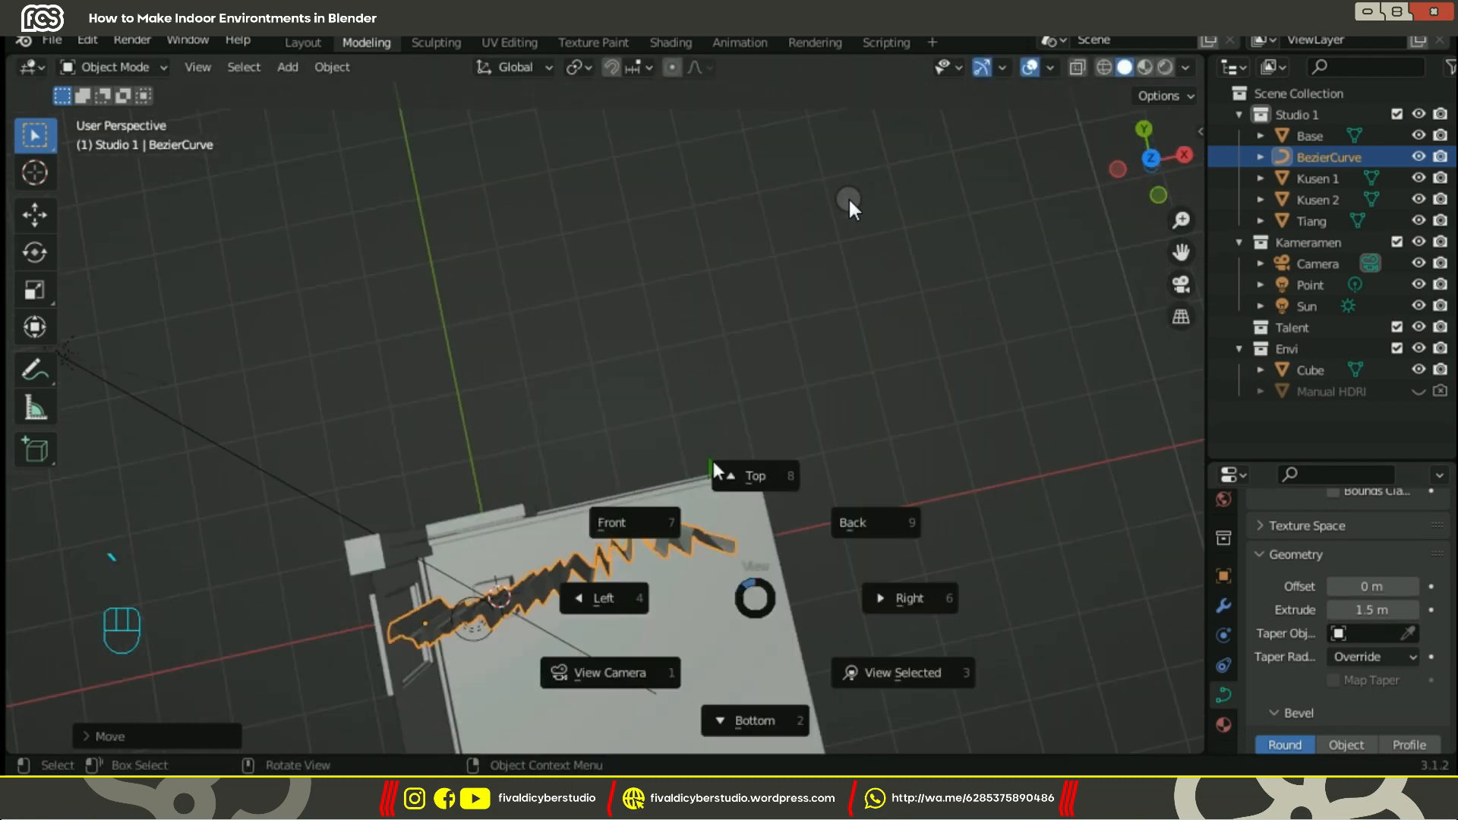
{"action": "left_click", "coordinate": [849, 198]}
{"action": "key", "text": "Escape"}
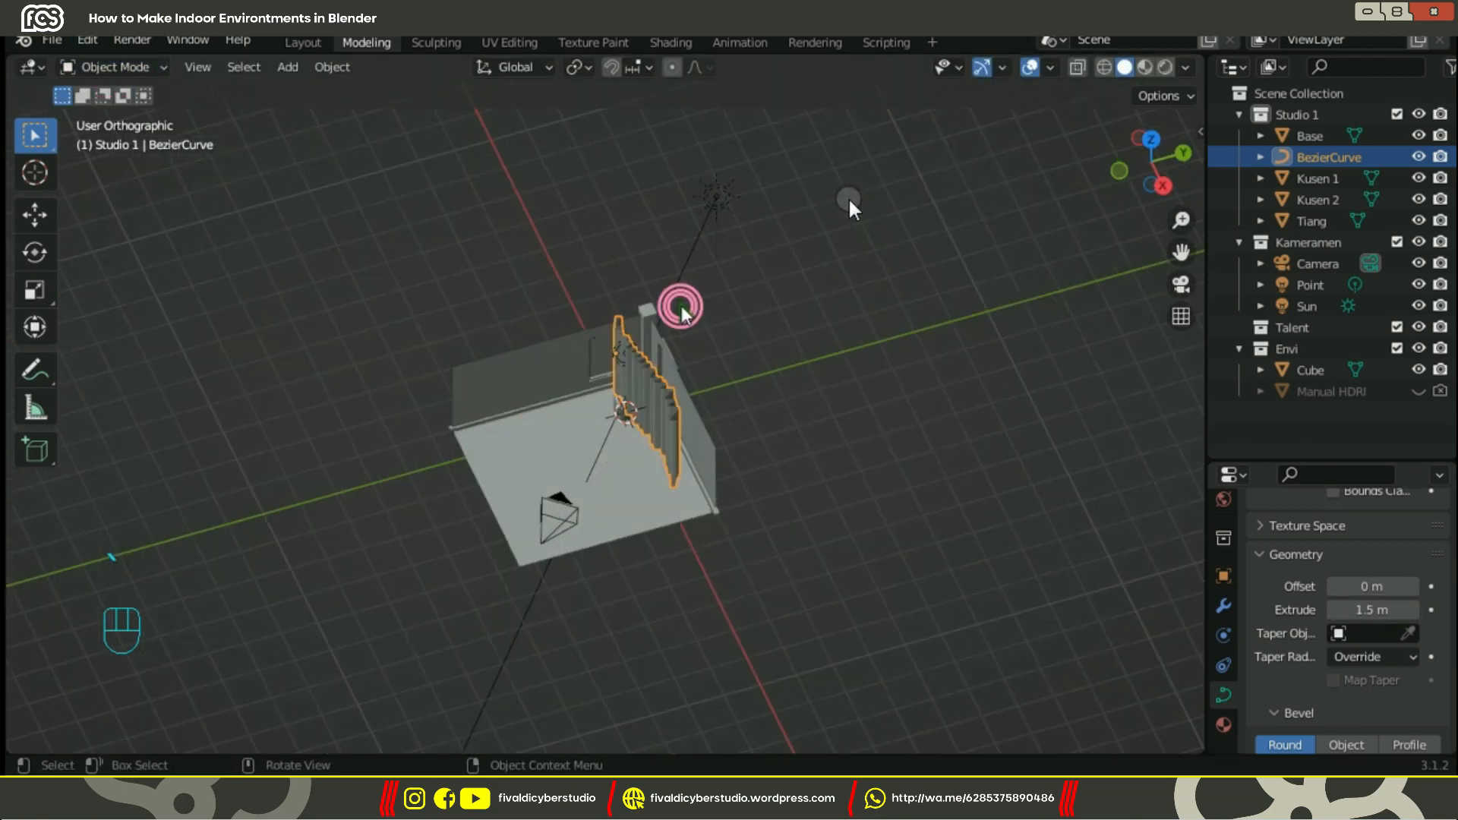
{"action": "key", "text": "KP_3"}
{"action": "key", "text": "s"}
{"action": "key", "text": "y"}
{"action": "key", "text": "s"}
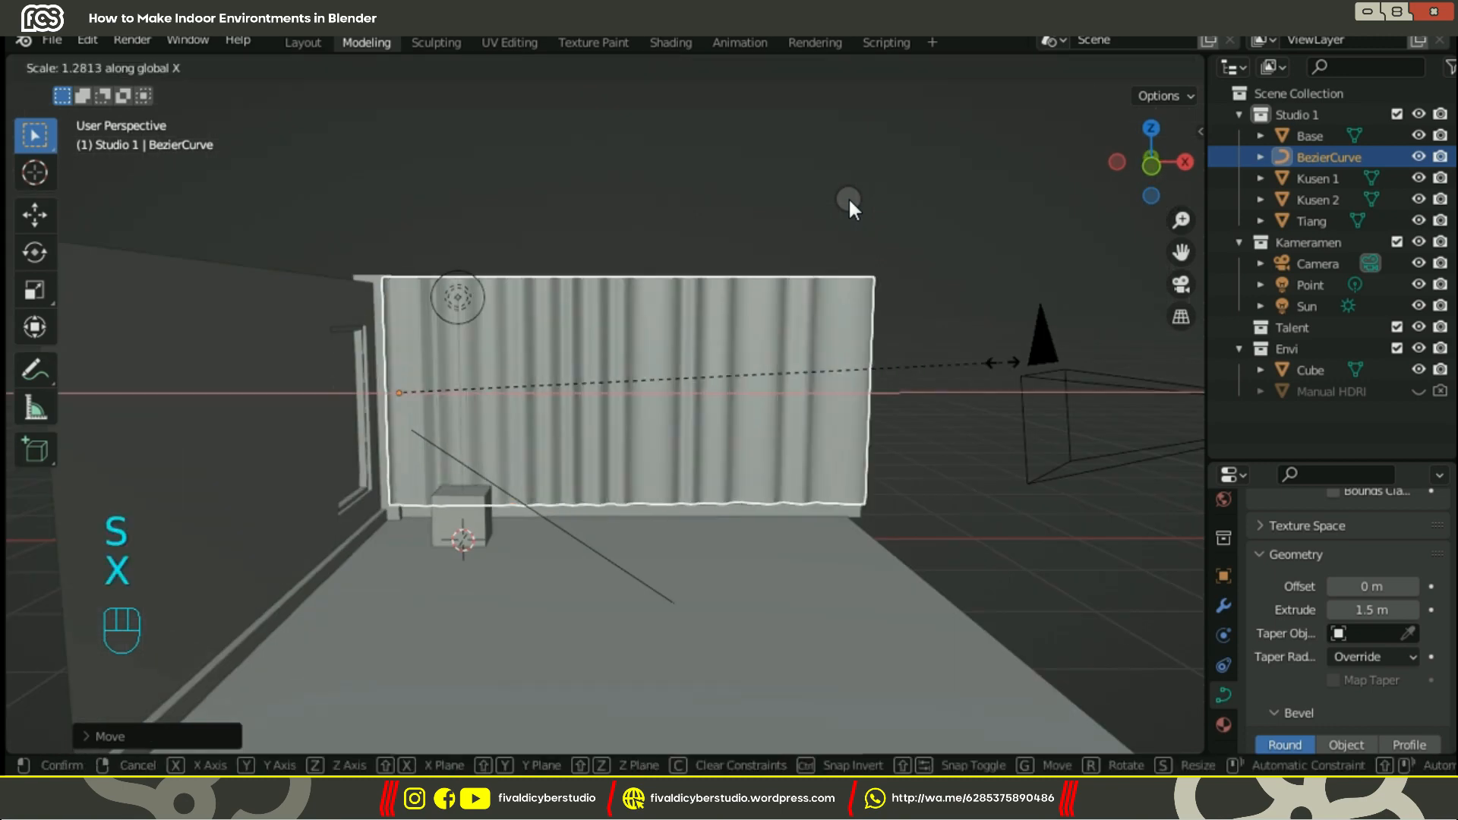
{"action": "left_click", "coordinate": [848, 198]}
Rename the BezierCurve object as Curtain 1.
{"action": "type", "text": "Cur"}
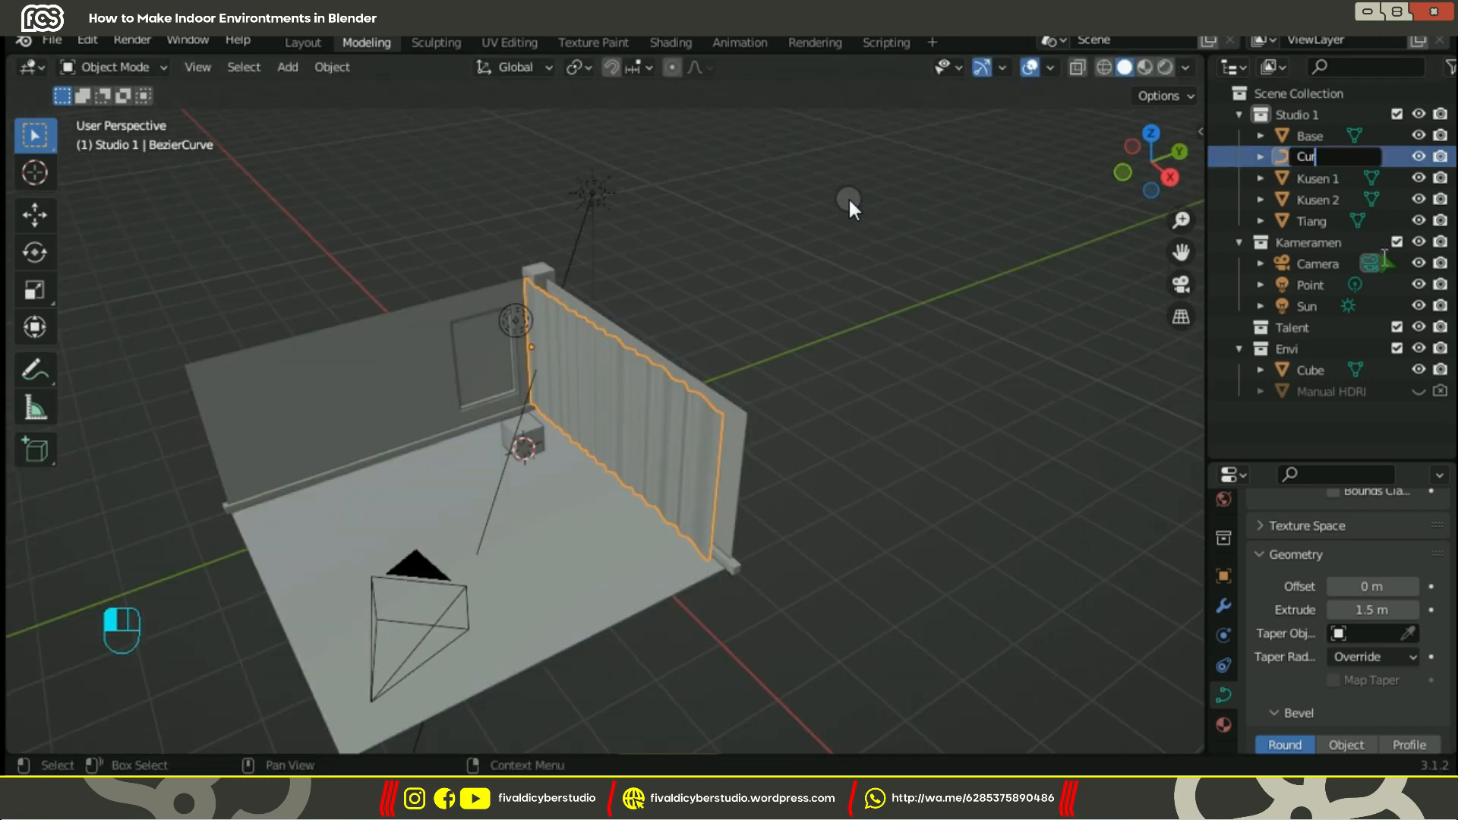
{"action": "type", "text": "tain 1"}
{"action": "key", "text": "Return"}
Duplicate Curtain 1 and rotate the copy 90 degrees about Z to cover the adjacent wall.
{"action": "key", "text": "shift+d"}
{"action": "key", "text": "r"}
{"action": "key", "text": "z"}
{"action": "key", "text": "9"}
{"action": "key", "text": "0"}
{"action": "key", "text": "Return"}
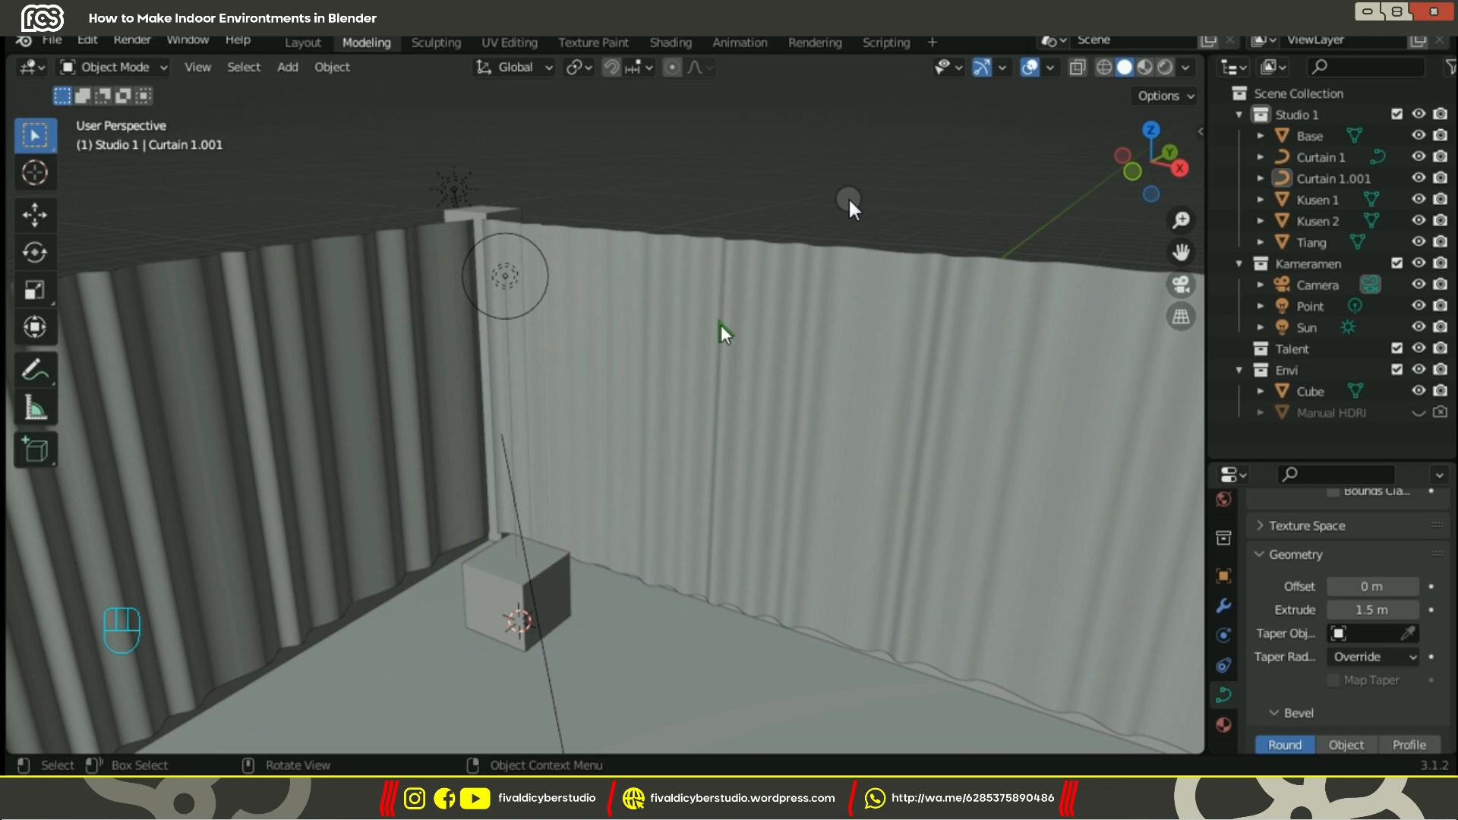
Rename the duplicated curtain, Curtain 1.001, as Curtain 2.
{"action": "left_click", "coordinate": [1339, 158]}
{"action": "double_click", "coordinate": [1358, 179]}
{"action": "key", "text": "BackSpace"}
{"action": "key", "text": "BackSpace"}
{"action": "key", "text": "BackSpace"}
{"action": "key", "text": "BackSpace"}
{"action": "key", "text": "BackSpace"}
{"action": "type", "text": "2"}
{"action": "key", "text": "Return"}
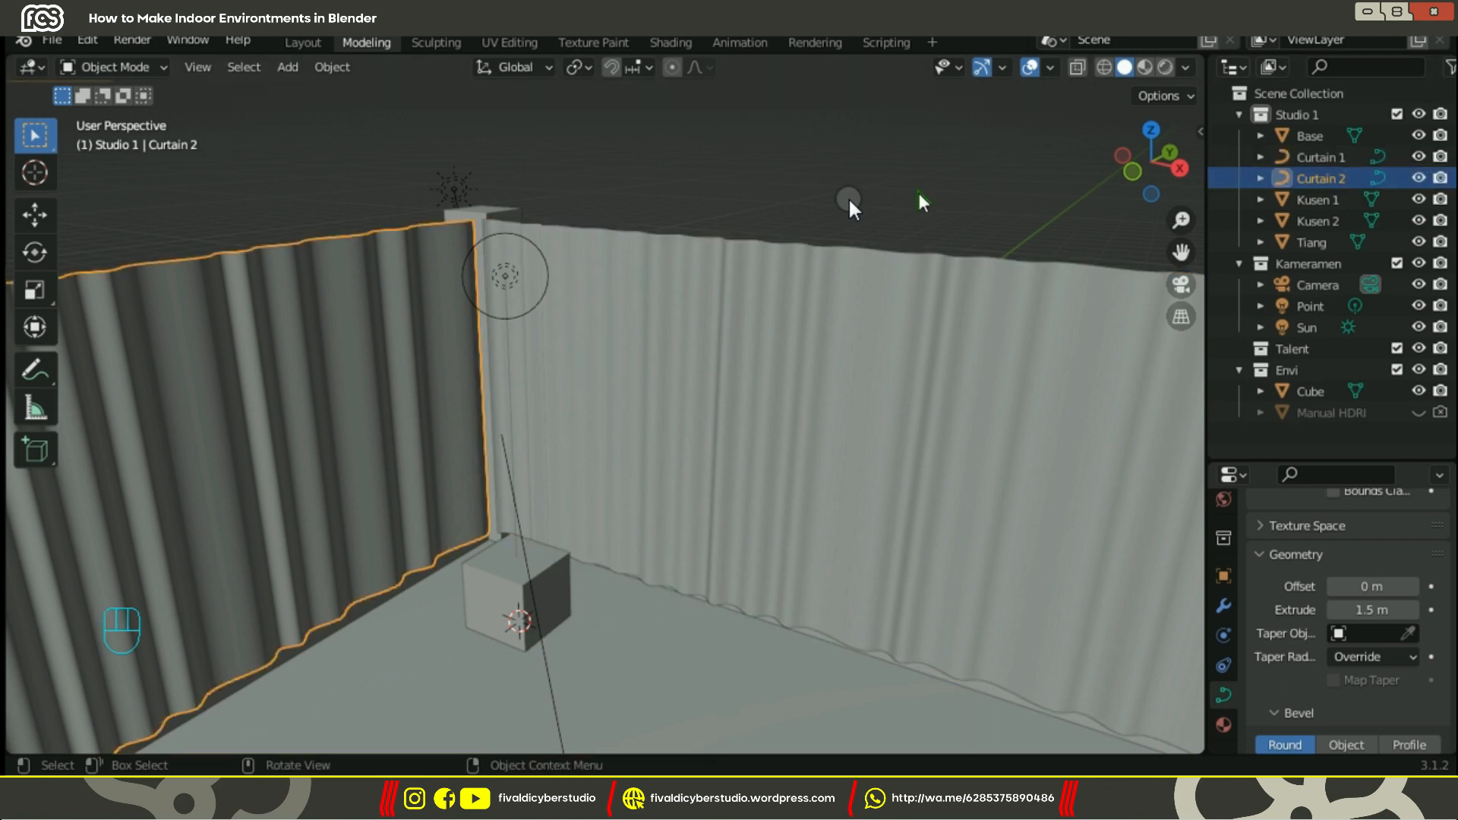
Add a Solidify modifier to both curtains, giving Curtain 1 a thickness of 0.003 m.
{"action": "left_click", "coordinate": [823, 410]}
{"action": "left_click", "coordinate": [1223, 606]}
{"action": "double_click", "coordinate": [1373, 640]}
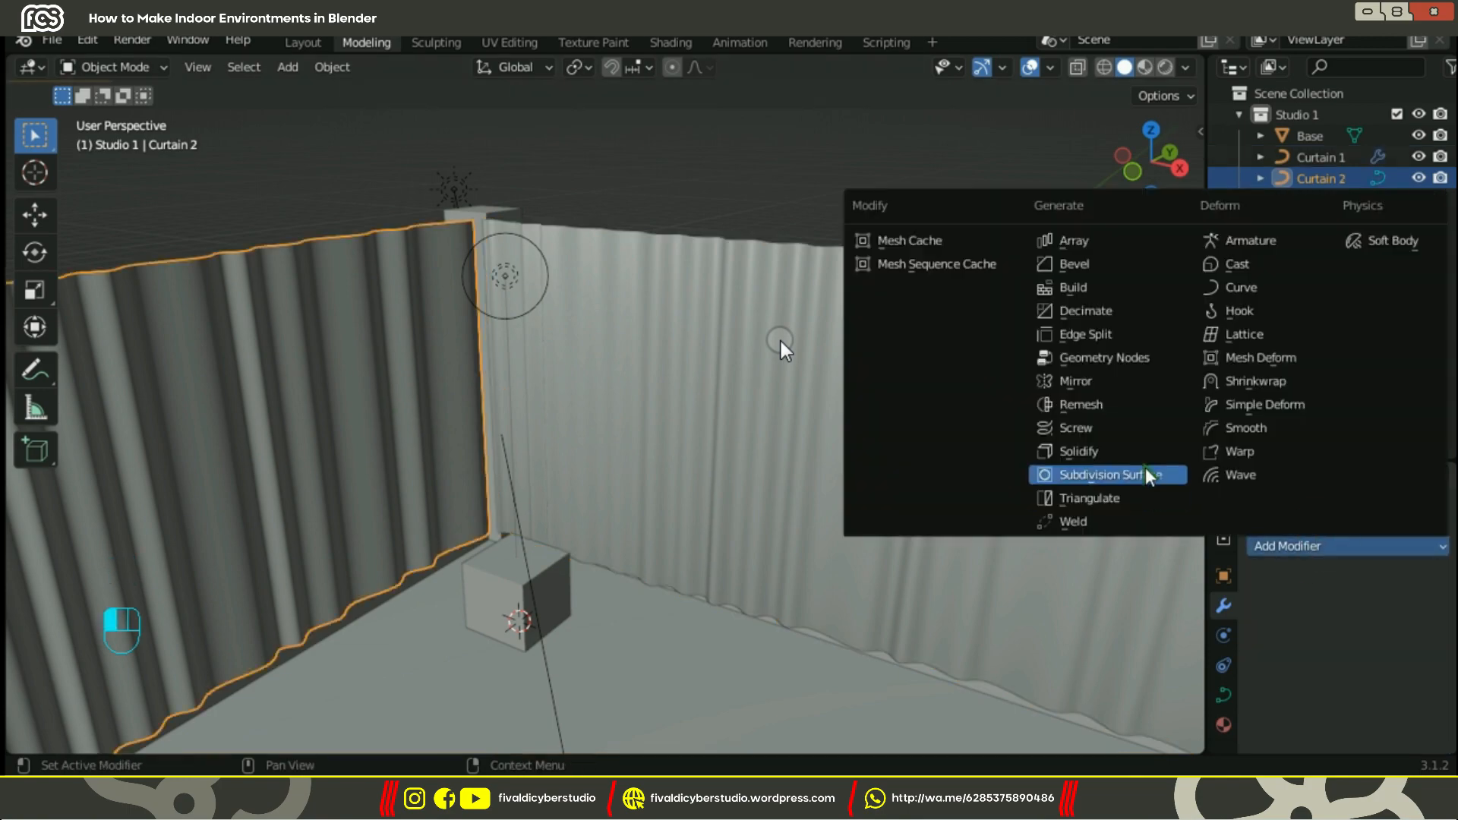
{"action": "left_click", "coordinate": [1063, 450]}
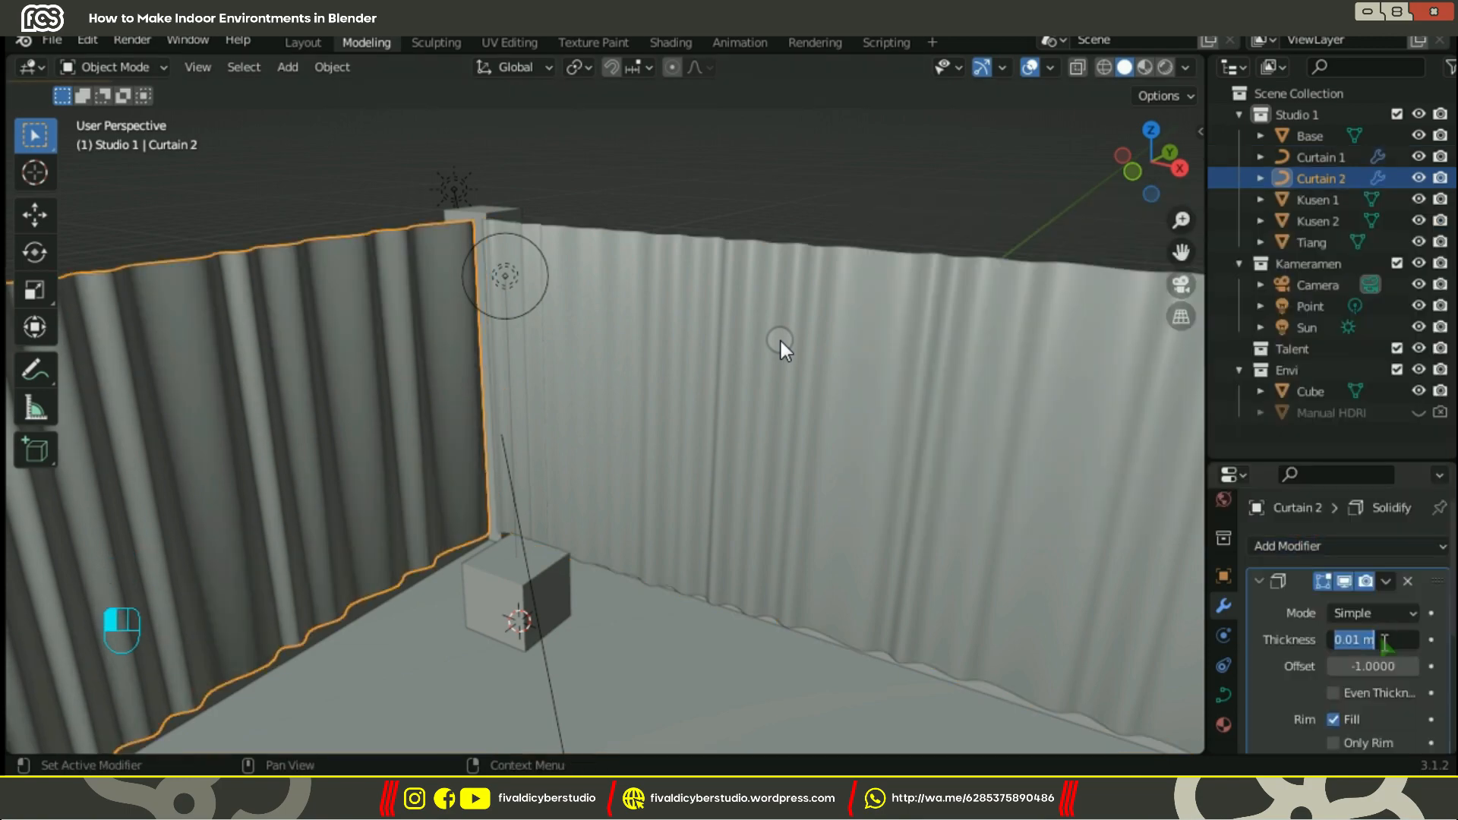
{"action": "middle_click_drag", "start_coordinate": [637, 342], "coordinate": [697, 386]}
{"action": "left_click", "coordinate": [678, 347]}
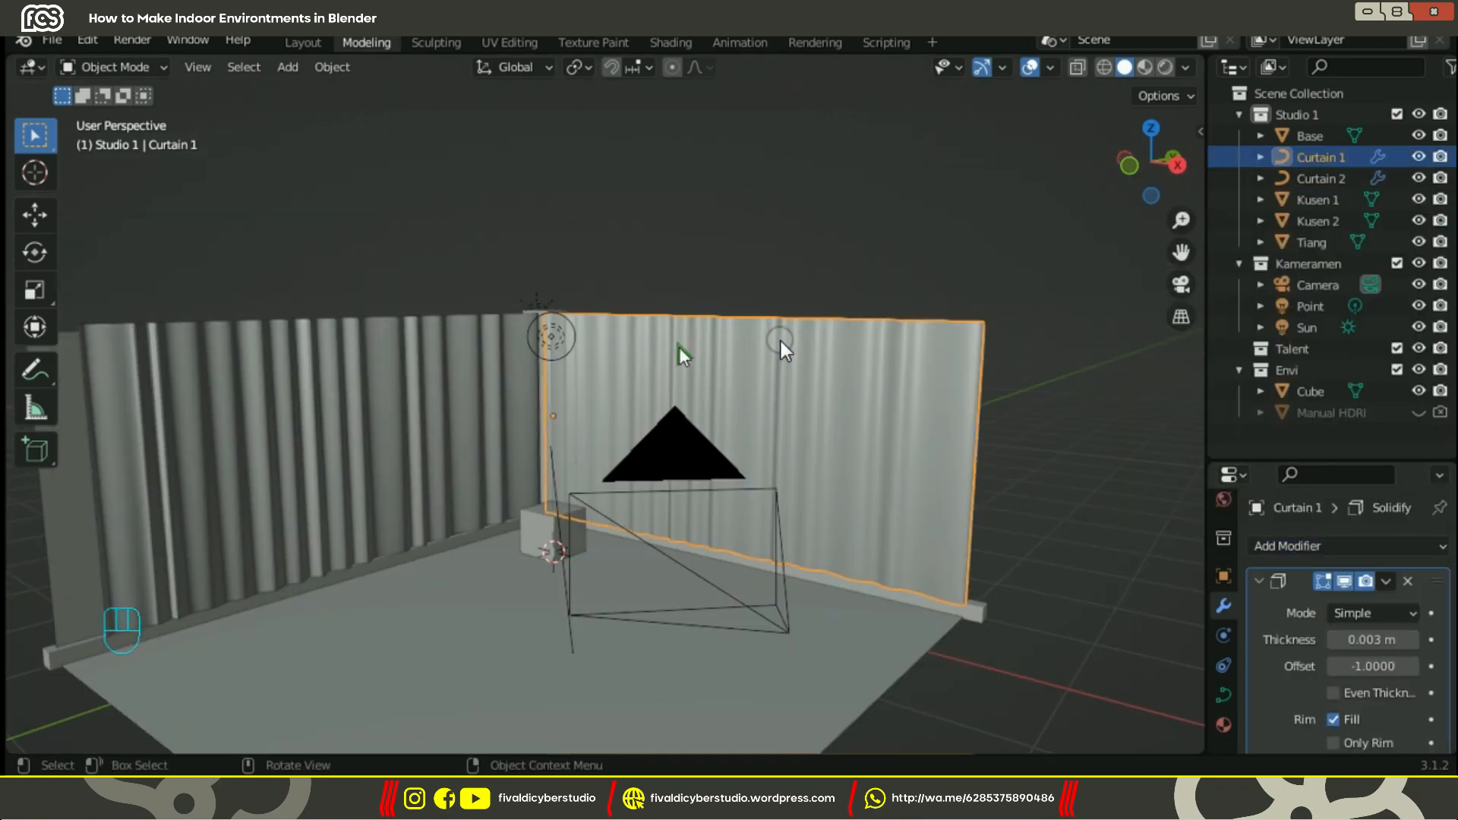
Load Curtain 1.png into the Image Texture node connected to Base Color in the Curtain 1 material.
{"action": "key", "text": "z"}
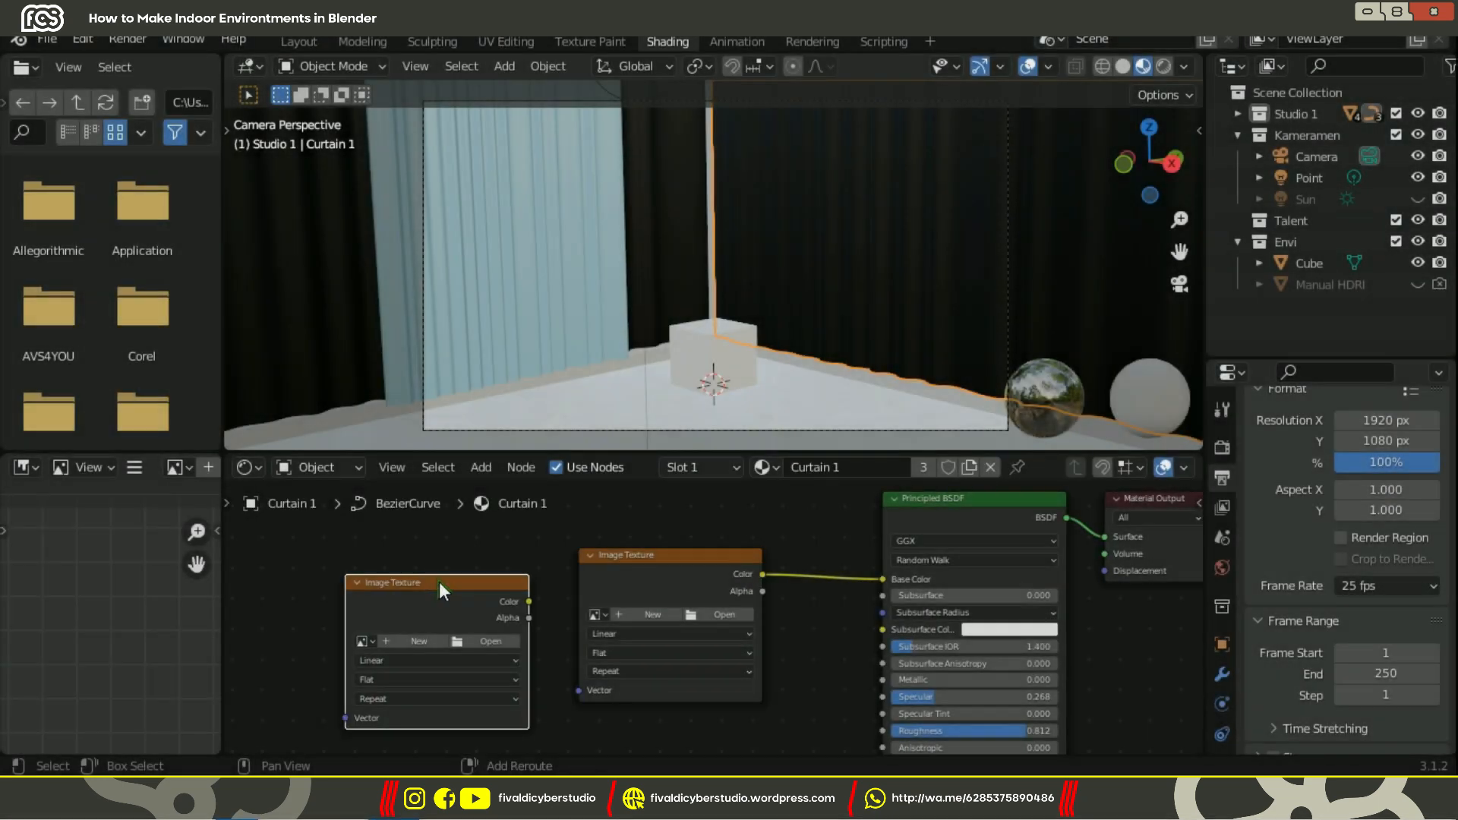
{"action": "left_click", "coordinate": [490, 640]}
{"action": "left_click", "coordinate": [434, 633]}
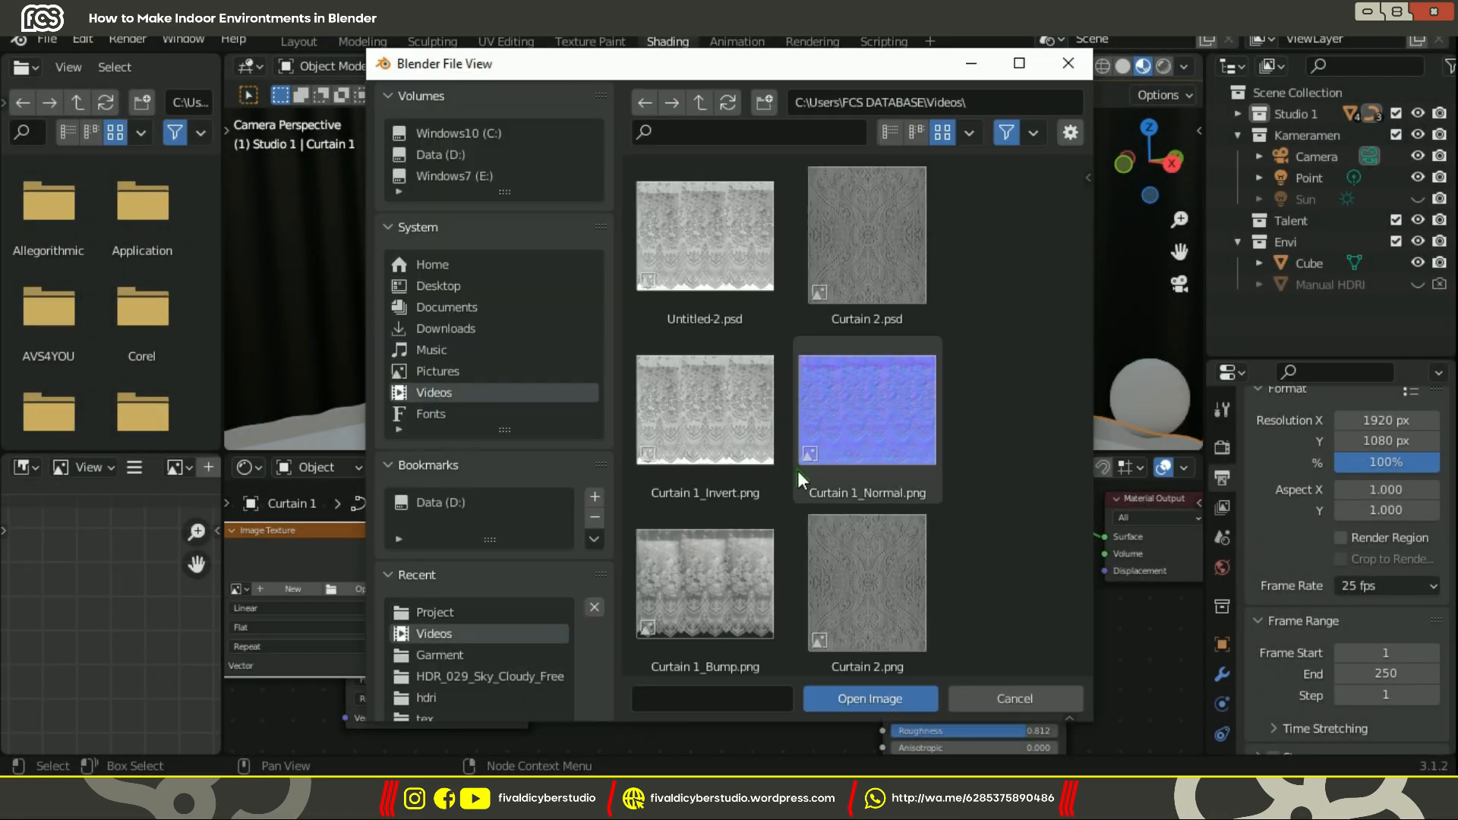
{"action": "scroll", "coordinate": [709, 419], "scroll_direction": "down", "scroll_amount": 3}
{"action": "scroll", "coordinate": [709, 419], "scroll_direction": "down", "scroll_amount": 3}
{"action": "left_click", "coordinate": [700, 555]}
{"action": "left_click", "coordinate": [869, 698]}
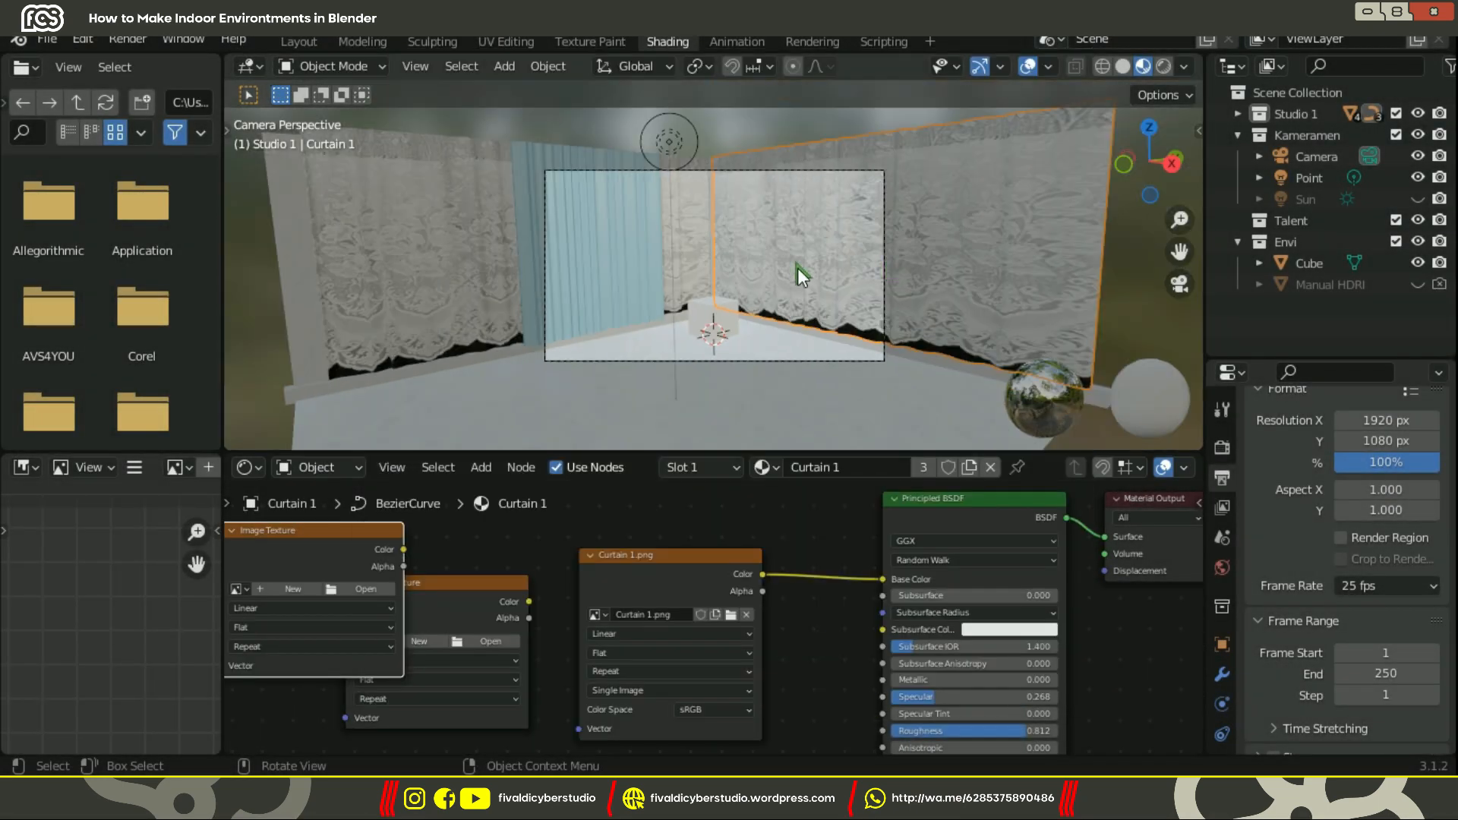
Load Curtain 1_Invert.png into the second Image Texture node and connect its color to the Principled shader's Specular.
{"action": "left_click", "coordinate": [491, 641]}
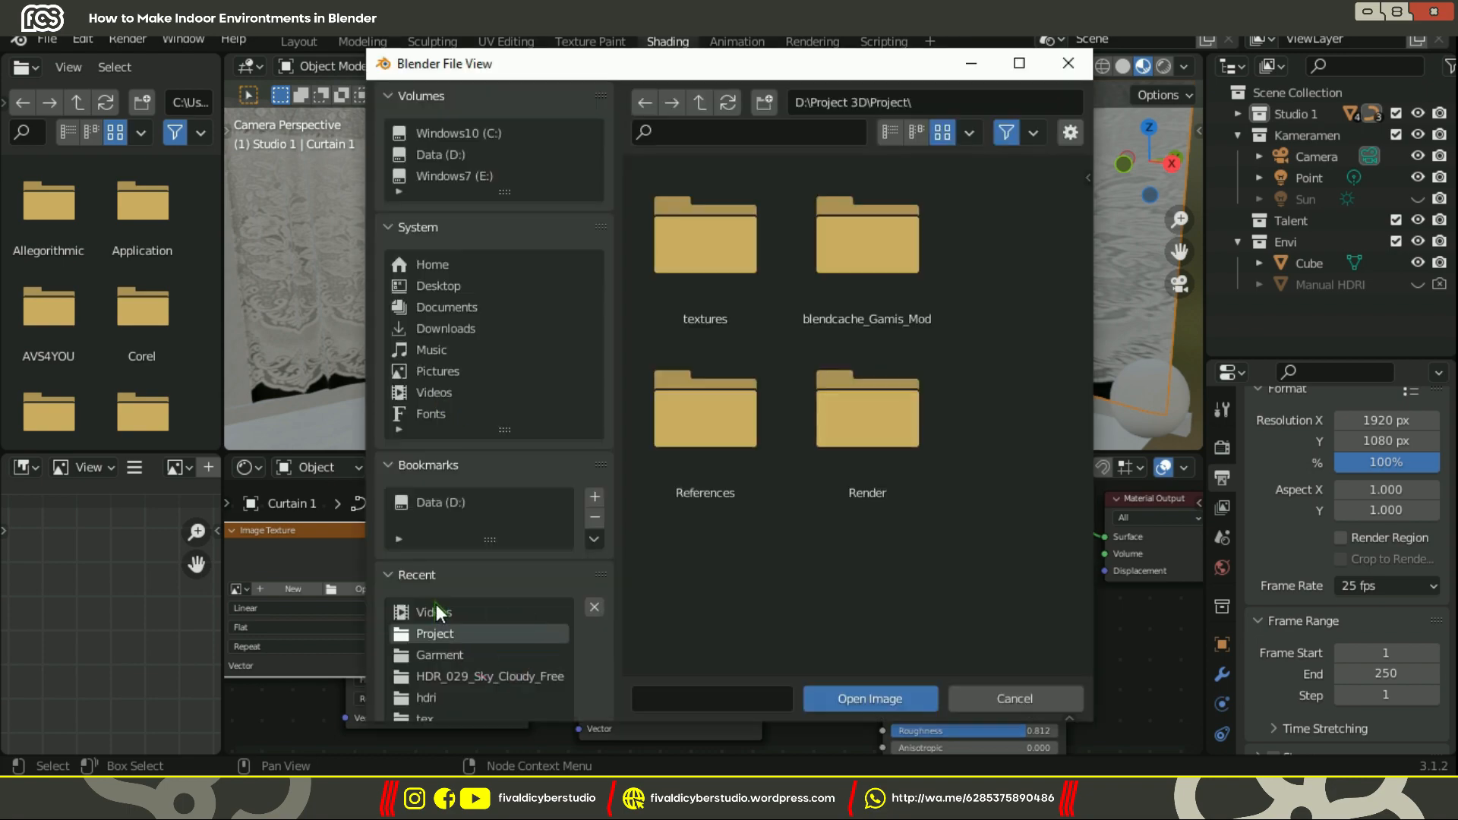
{"action": "left_click", "coordinate": [436, 604]}
{"action": "left_click", "coordinate": [706, 414]}
{"action": "left_click", "coordinate": [909, 700]}
{"action": "left_click_drag", "start_coordinate": [529, 601], "coordinate": [882, 696]}
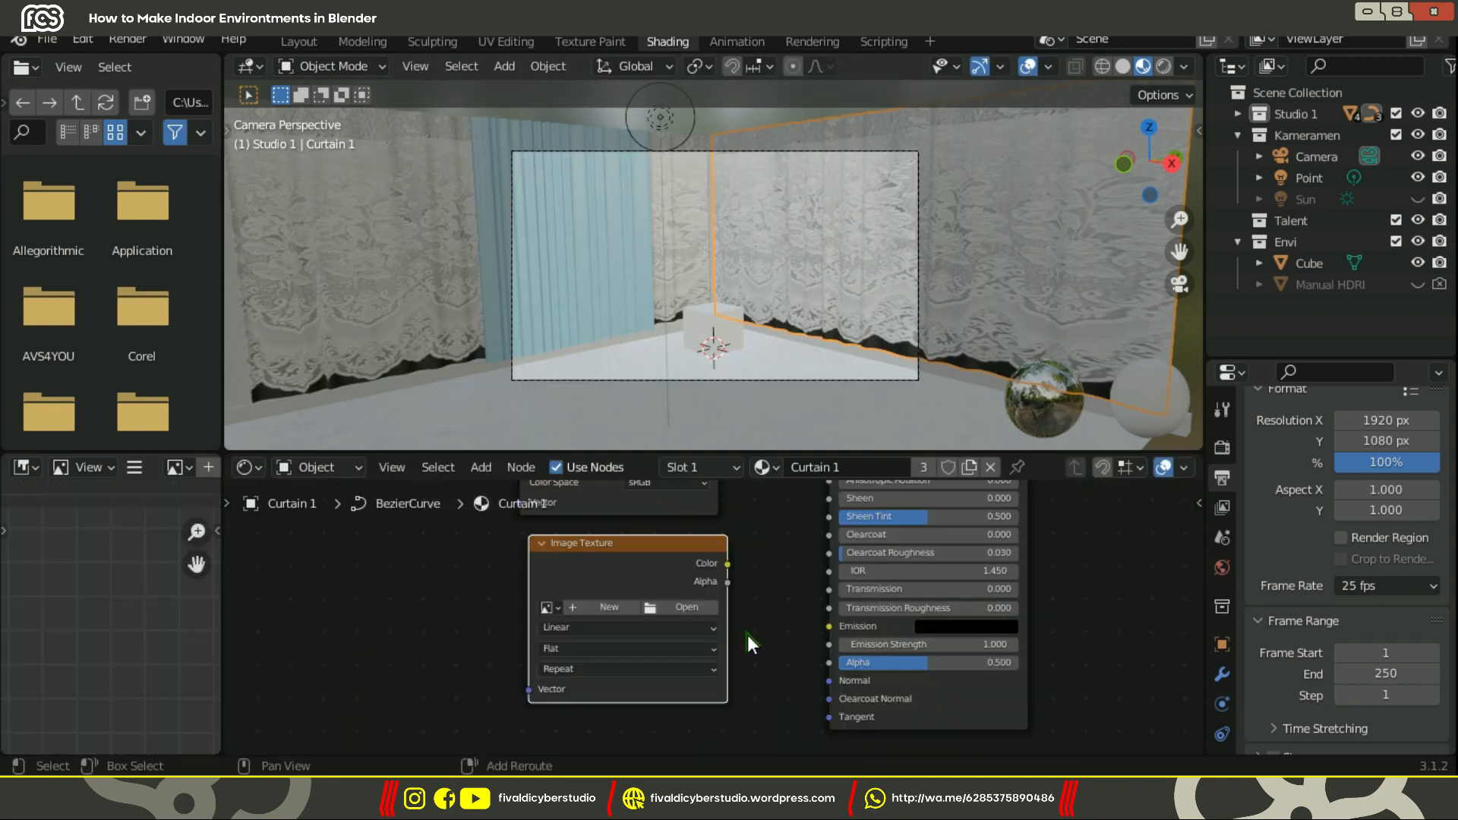
Load Curtain 1_Normal.png into the third Image Texture node and set its color space to Non-Color.
{"action": "left_click", "coordinate": [691, 588]}
{"action": "scroll", "coordinate": [749, 515], "scroll_direction": "down", "scroll_amount": 4}
{"action": "left_click", "coordinate": [866, 296]}
{"action": "left_click", "coordinate": [869, 698]}
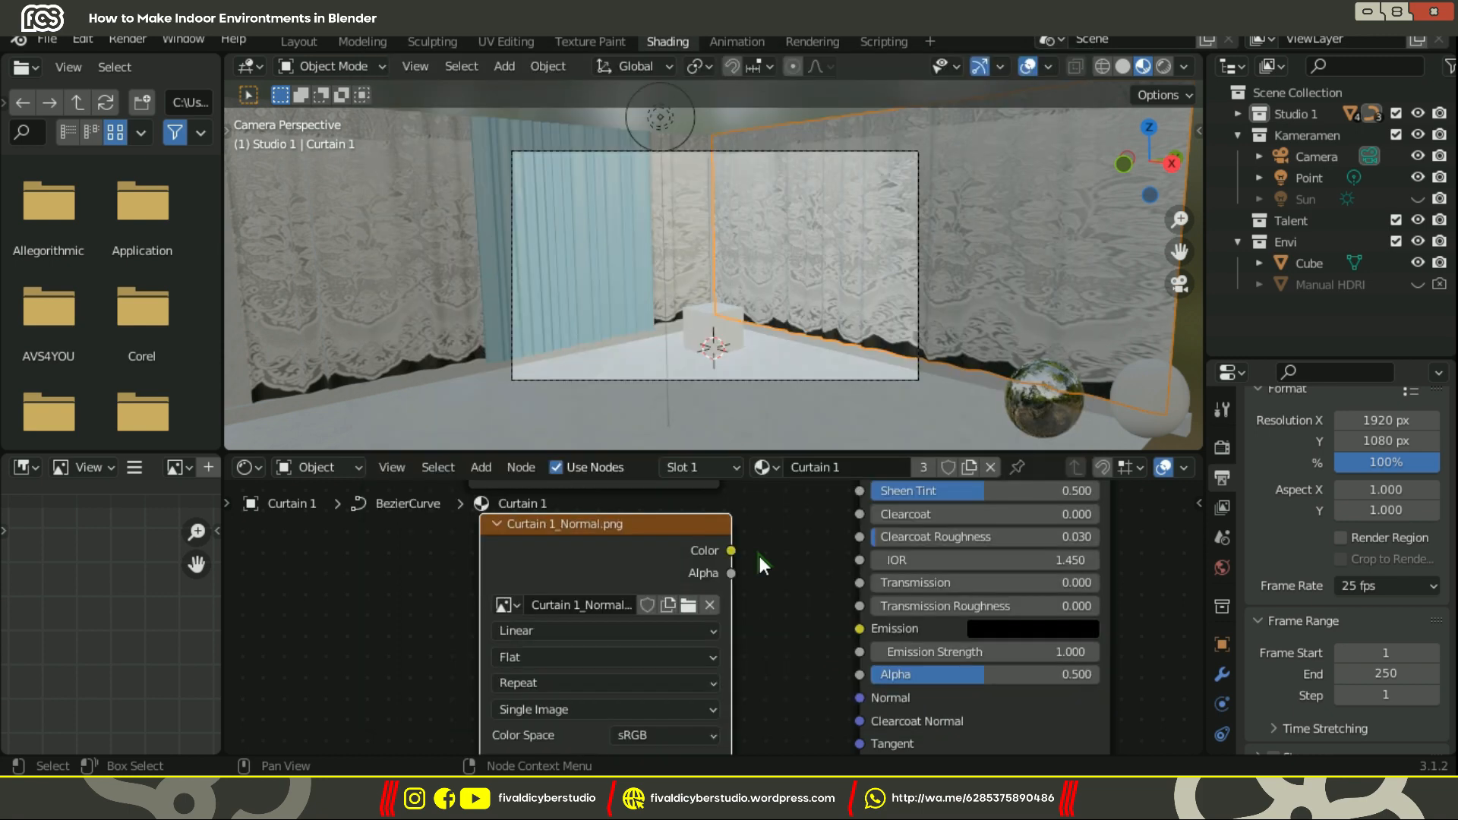
{"action": "scroll", "coordinate": [713, 565], "scroll_direction": "down", "scroll_amount": 8}
{"action": "left_click", "coordinate": [690, 612]}
{"action": "left_click", "coordinate": [685, 663]}
Add a Normal Map node between the Curtain 1_Normal.png texture and the Principled shader's Normal input.
{"action": "key", "text": "shift+a"}
{"action": "left_click", "coordinate": [681, 539]}
{"action": "type", "text": "NORMAL"}
{"action": "left_click", "coordinate": [725, 575]}
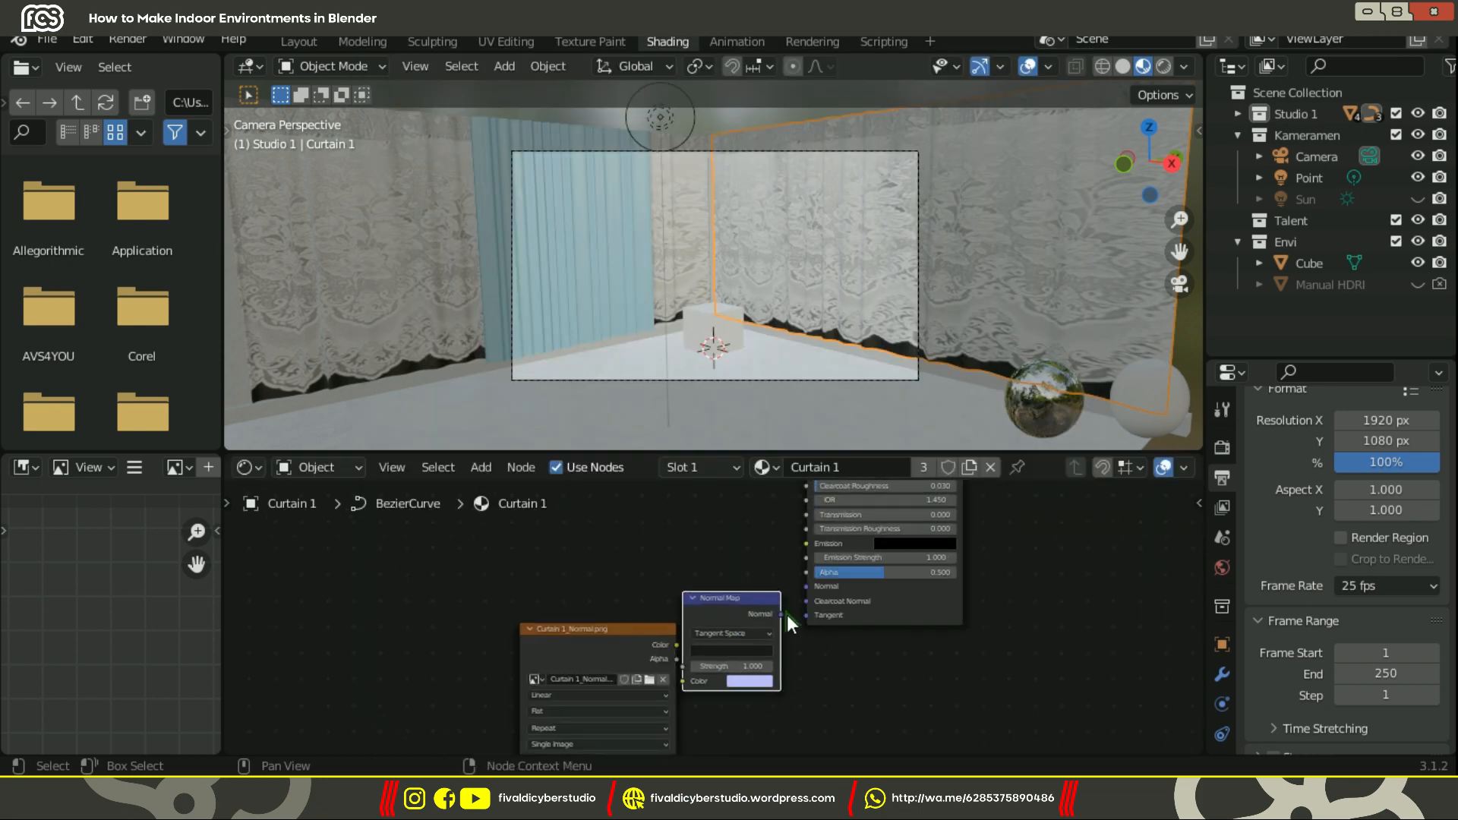
{"action": "left_click", "coordinate": [644, 604]}
{"action": "left_click_drag", "start_coordinate": [650, 629], "coordinate": [608, 581]}
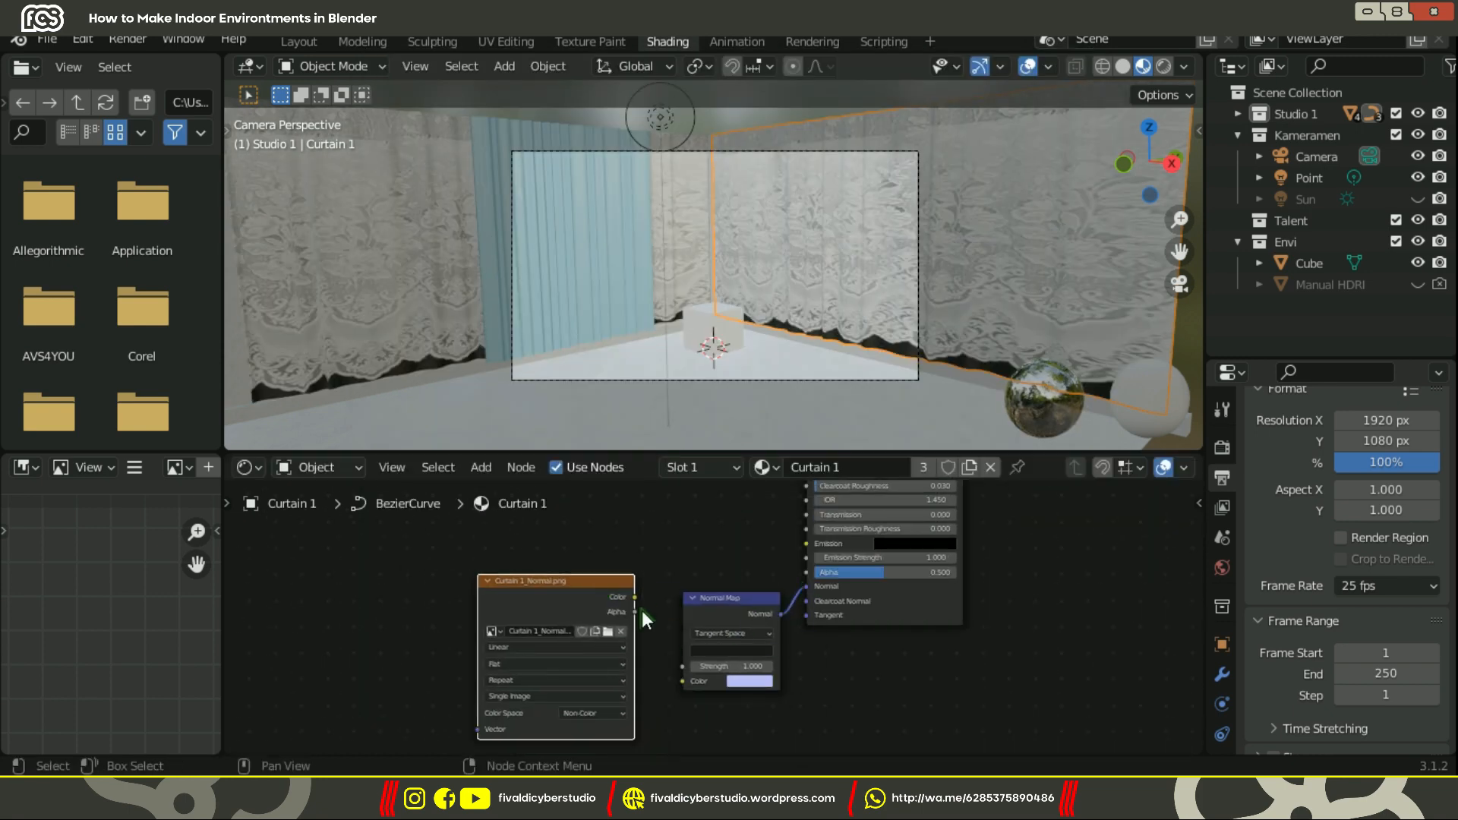
Connect the Alpha output of the Curtain 1.png texture to the Principled shader's Alpha input.
{"action": "scroll", "coordinate": [835, 617], "scroll_direction": "down", "scroll_amount": 7}
{"action": "middle_click_drag", "start_coordinate": [917, 508], "coordinate": [977, 677]}
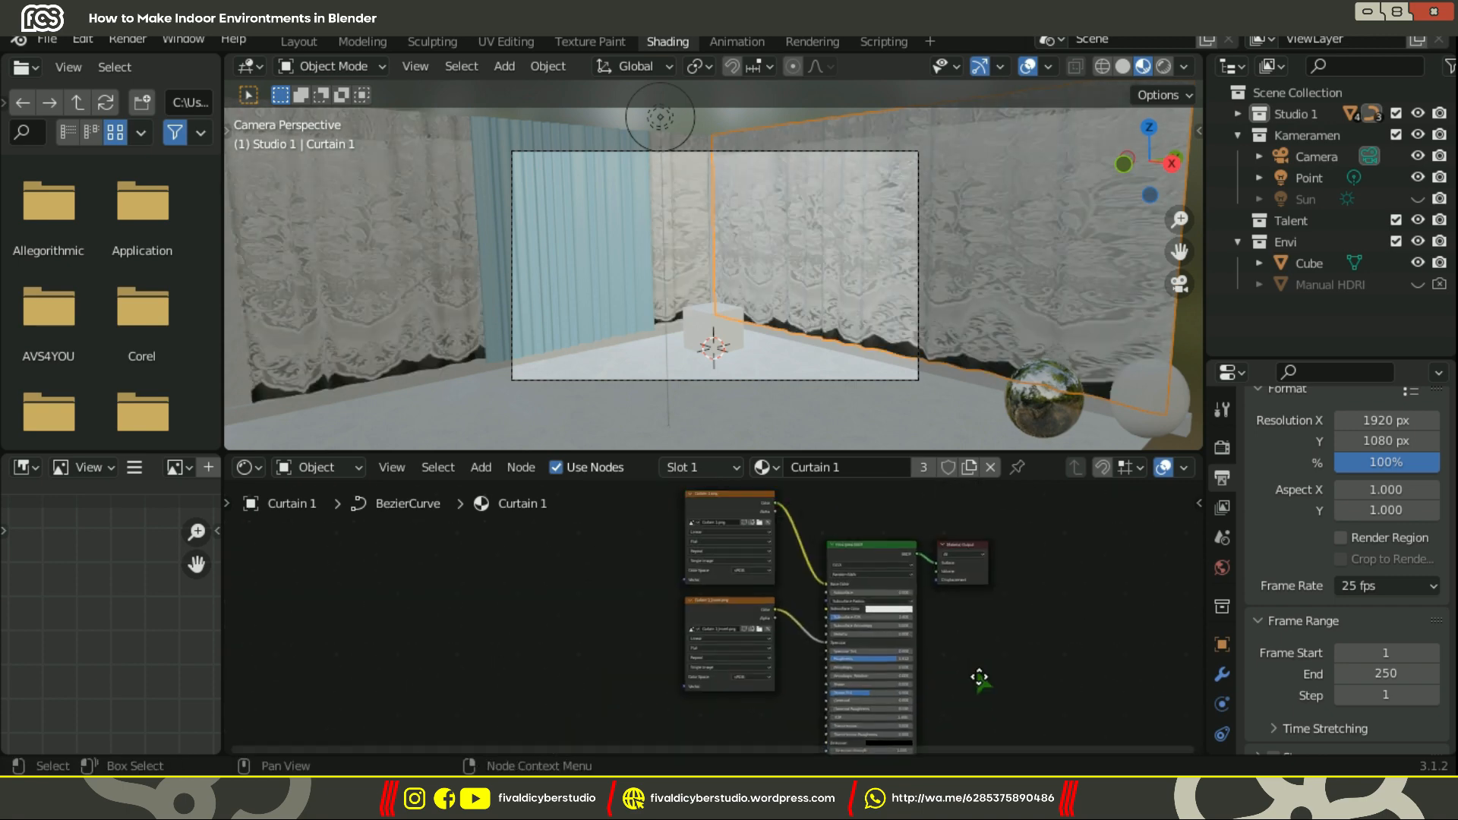
{"action": "scroll", "coordinate": [840, 546], "scroll_direction": "up", "scroll_amount": 5}
{"action": "scroll", "coordinate": [841, 568], "scroll_direction": "down", "scroll_amount": 3}
{"action": "middle_click_drag", "start_coordinate": [841, 568], "coordinate": [727, 615]}
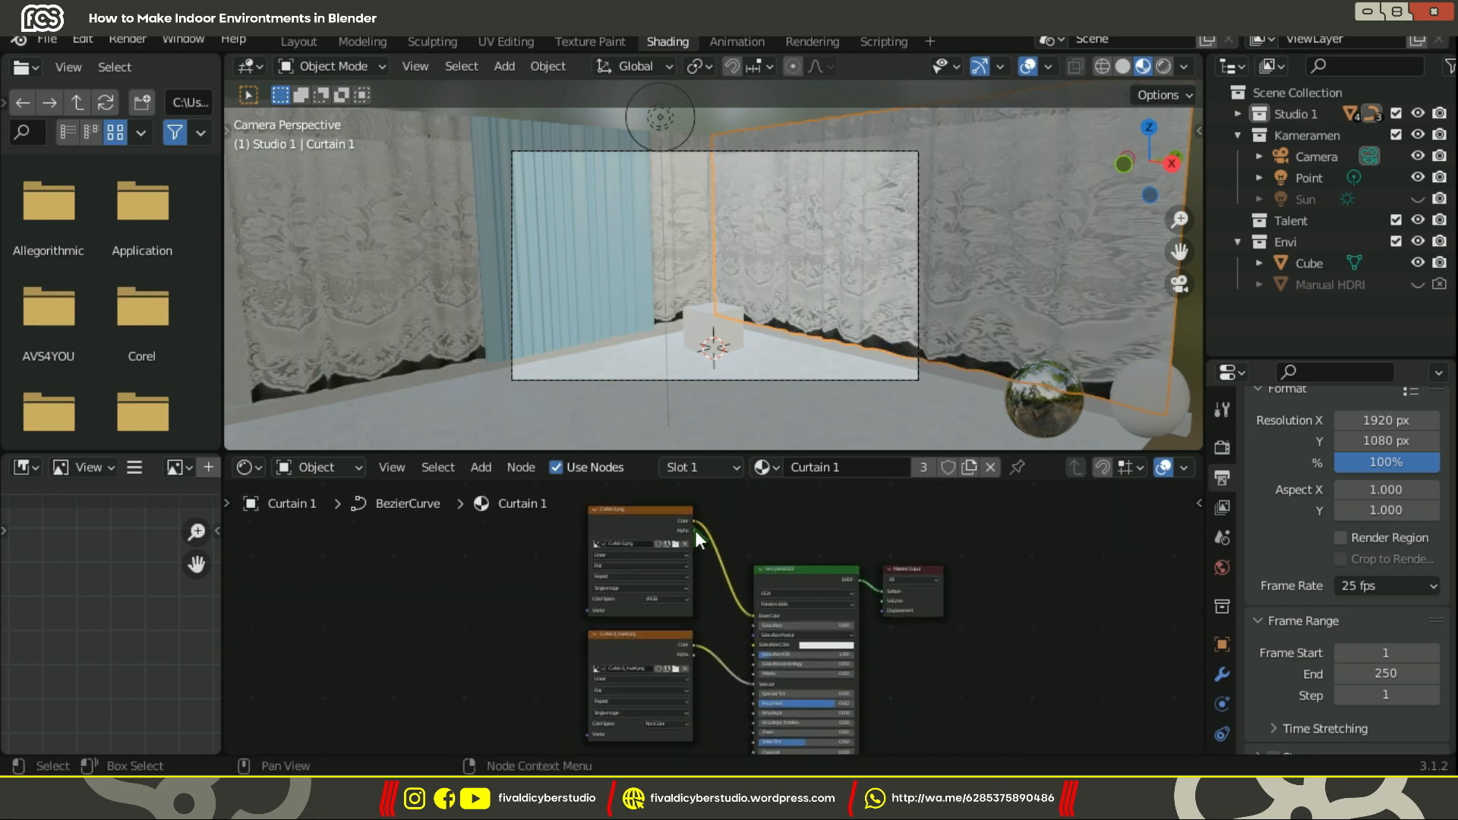
{"action": "left_click_drag", "start_coordinate": [695, 530], "coordinate": [753, 571]}
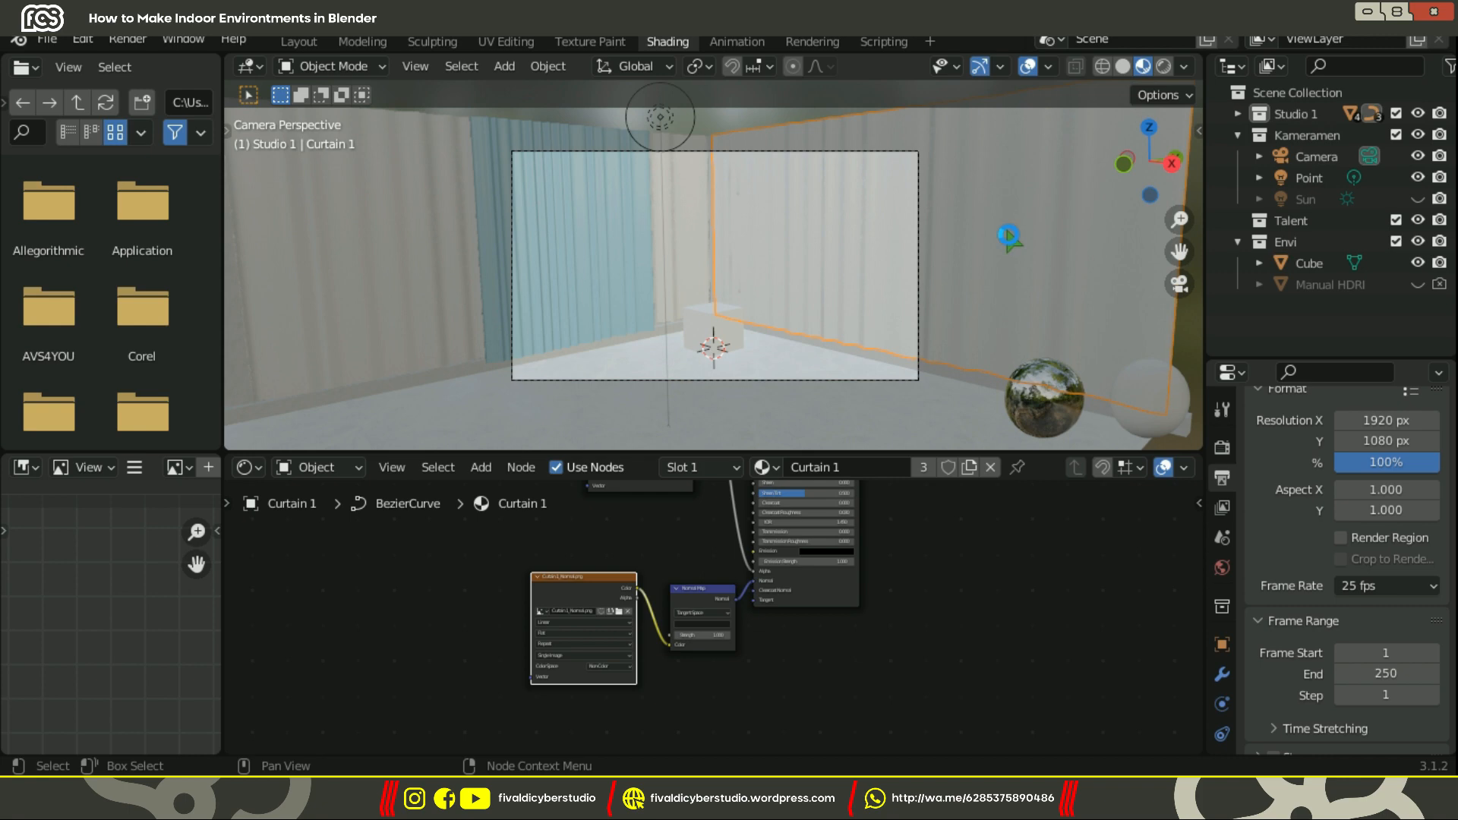
Preview the curtain material in Rendered shading, then return the viewport to Solid shading.
{"action": "key", "text": "z"}
{"action": "left_click", "coordinate": [1001, 176]}
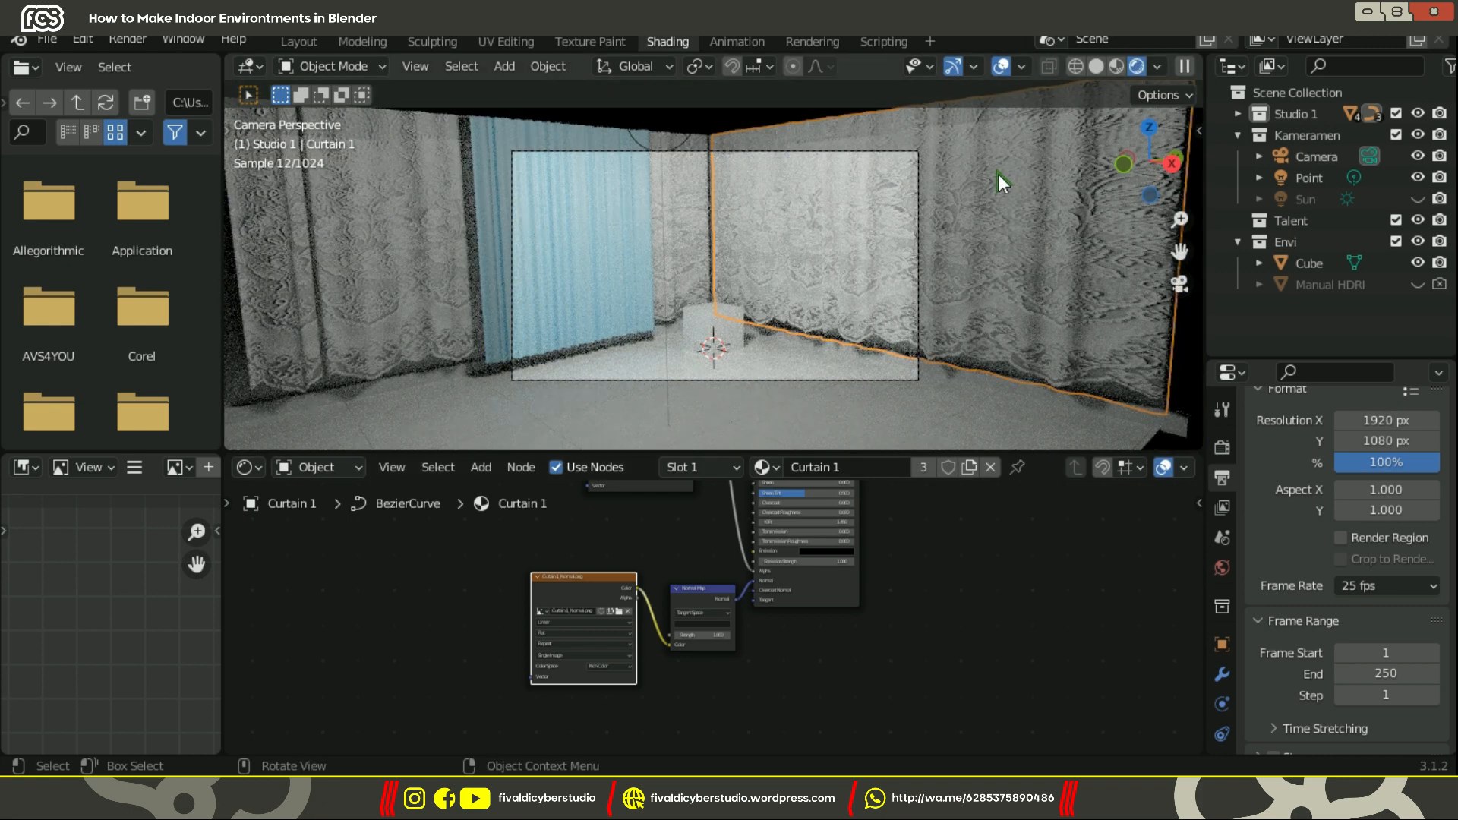
{"action": "key", "text": "z"}
Select Curtain 2.001 and add an Image Texture node to its material.
{"action": "left_click", "coordinate": [618, 290]}
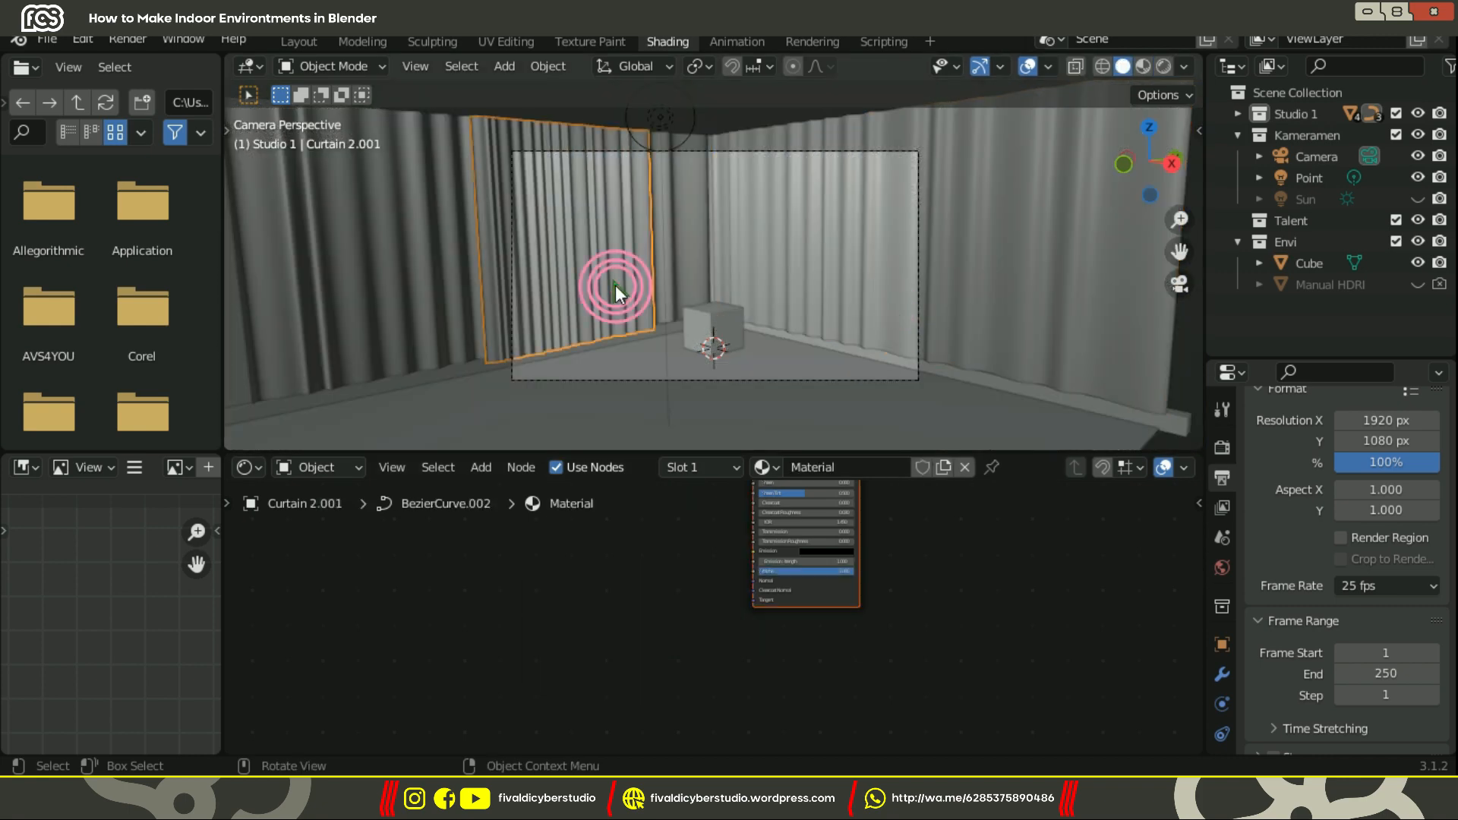
{"action": "middle_click_drag", "start_coordinate": [650, 556], "coordinate": [736, 687]}
{"action": "key", "text": "shift+a"}
{"action": "left_click", "coordinate": [716, 520]}
{"action": "type", "text": "ima"}
{"action": "left_click", "coordinate": [797, 552]}
{"action": "left_click", "coordinate": [741, 588]}
Duplicate the Image Texture node and add Texture Coordinate and Mapping nodes for the textures.
{"action": "key", "text": "shift+d"}
{"action": "left_click", "coordinate": [571, 621]}
{"action": "middle_click_drag", "start_coordinate": [680, 576], "coordinate": [751, 571]}
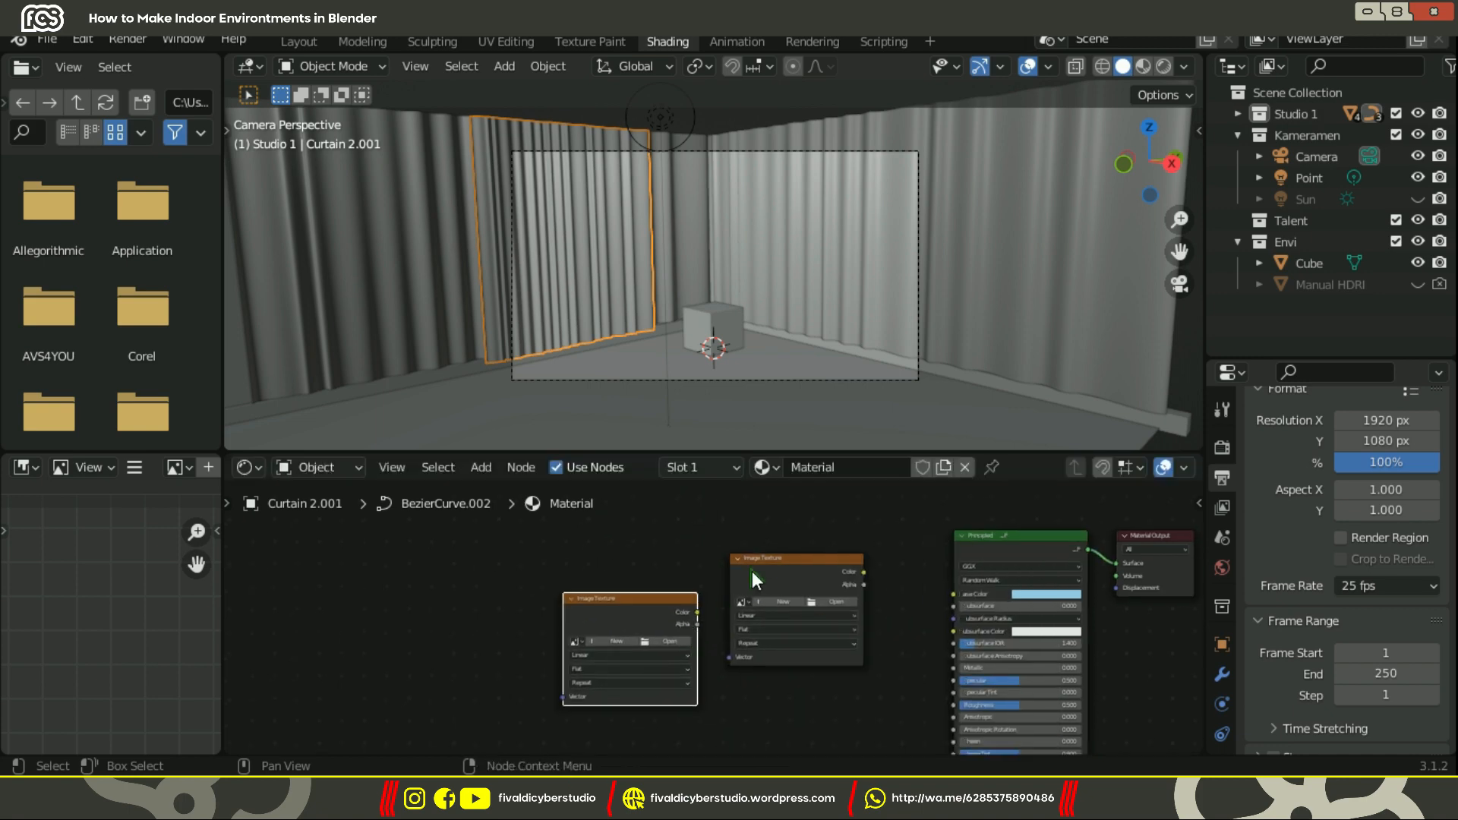
{"action": "key", "text": "ctrl+t"}
{"action": "left_click_drag", "start_coordinate": [568, 530], "coordinate": [390, 527]}
Load Curtain 2_Normal.png into the original Image Texture node and change its color space.
{"action": "left_click", "coordinate": [836, 602]}
{"action": "left_click", "coordinate": [434, 612]}
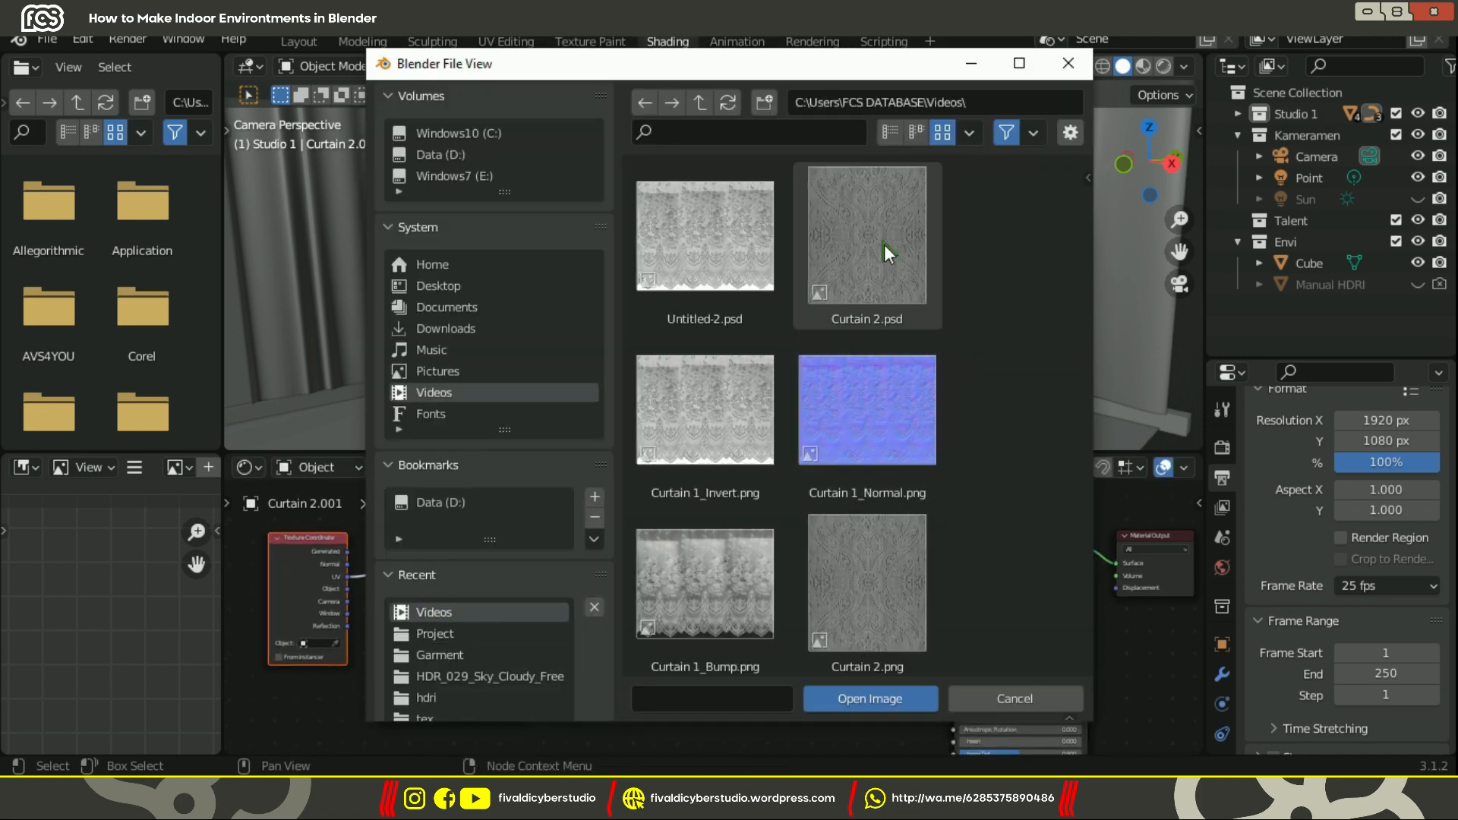
{"action": "scroll", "coordinate": [899, 434], "scroll_direction": "down", "scroll_amount": 4}
{"action": "scroll", "coordinate": [898, 434], "scroll_direction": "down", "scroll_amount": 3}
{"action": "left_click", "coordinate": [721, 470]}
{"action": "scroll", "coordinate": [854, 548], "scroll_direction": "up", "scroll_amount": 2}
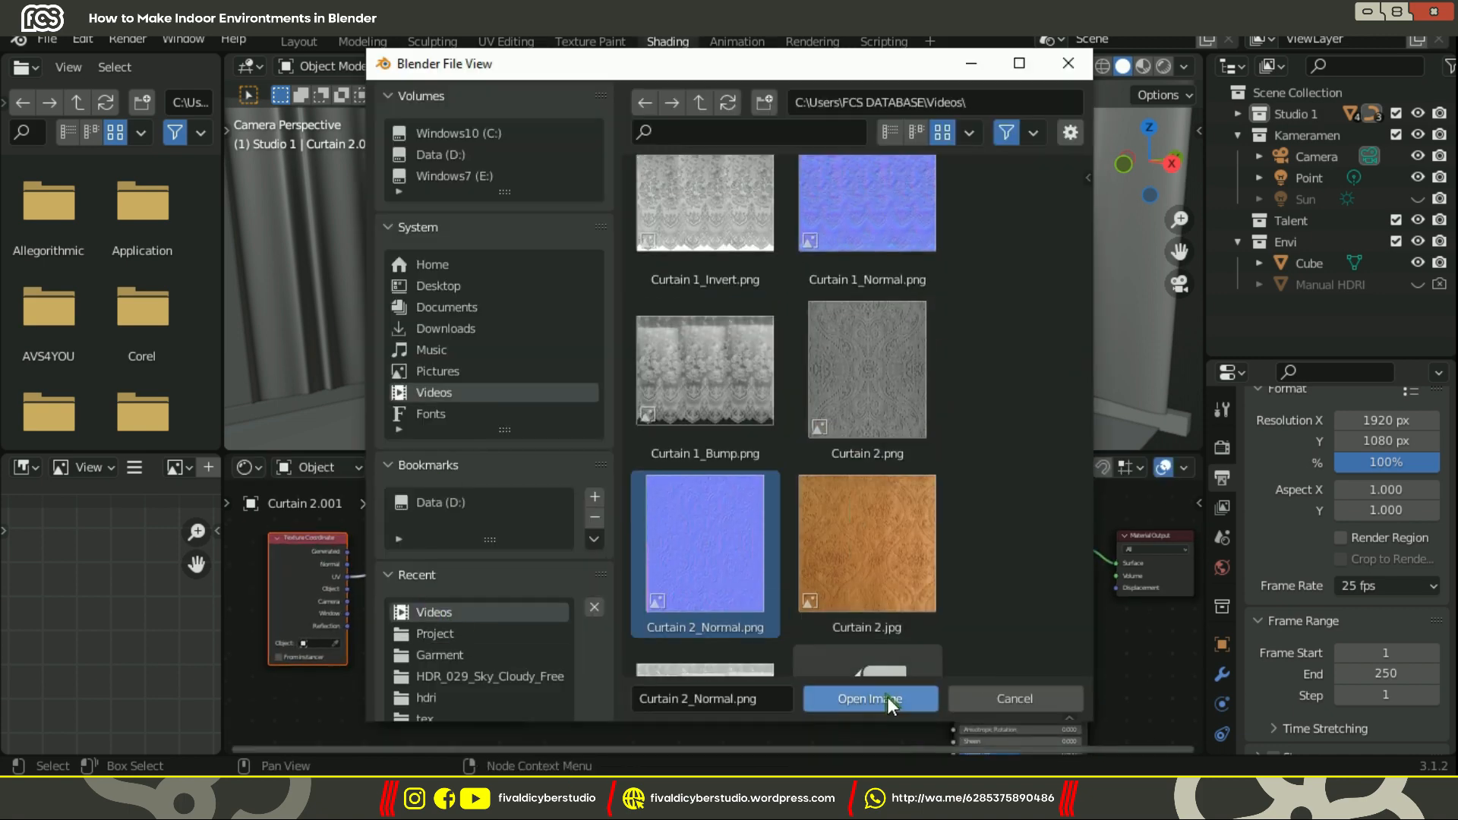
{"action": "left_click", "coordinate": [887, 696]}
{"action": "left_click", "coordinate": [820, 670]}
{"action": "left_click", "coordinate": [823, 604]}
Add a Normal Map node and link it between the Curtain 2_Normal.png texture and the Principled BSDF.
{"action": "key", "text": "shift+a"}
{"action": "left_click", "coordinate": [659, 525]}
{"action": "type", "text": "NORMAL"}
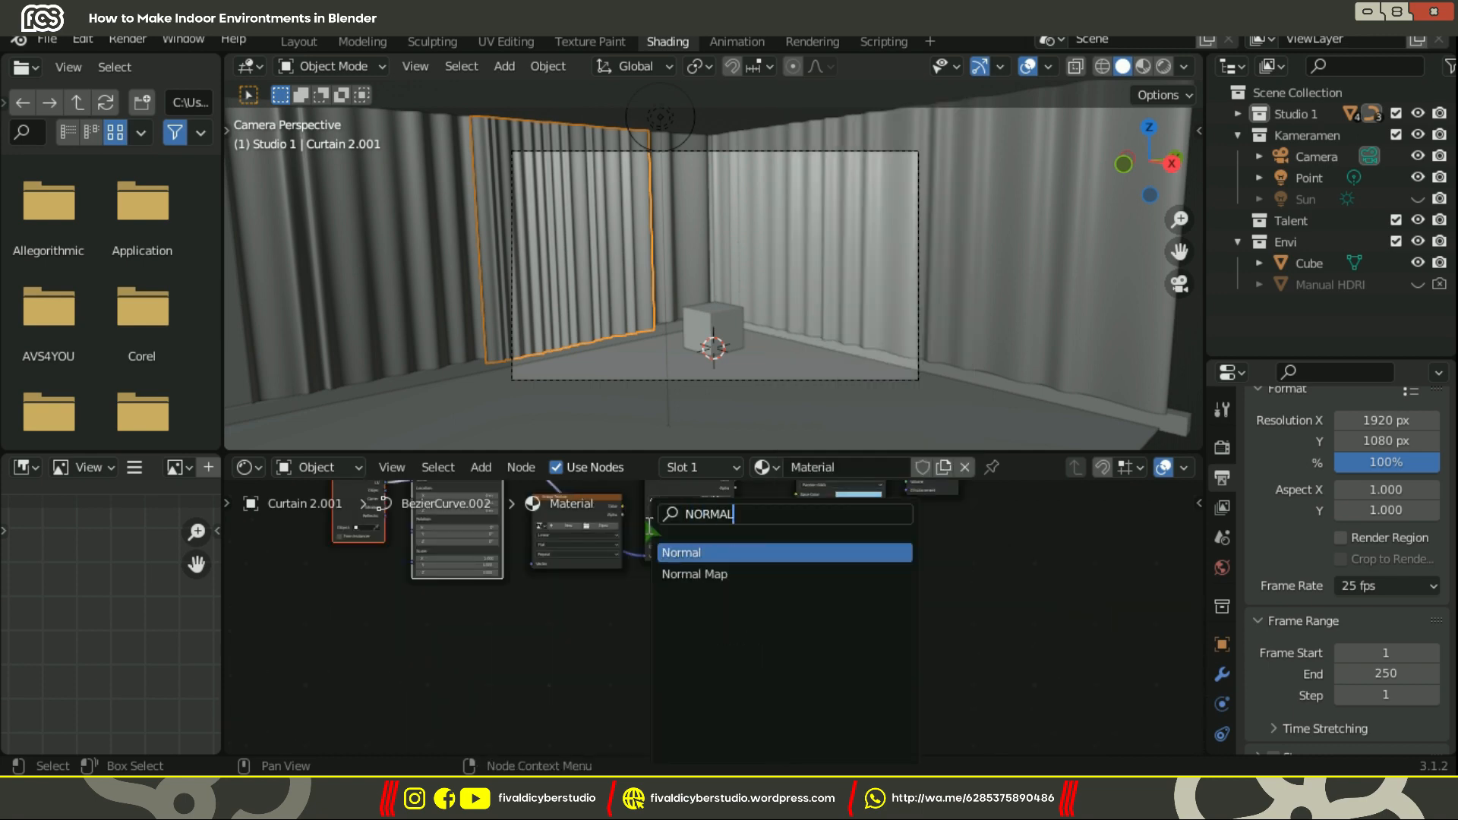
{"action": "left_click", "coordinate": [689, 575]}
{"action": "left_click", "coordinate": [725, 679]}
{"action": "left_click_drag", "start_coordinate": [780, 617], "coordinate": [828, 632]}
{"action": "scroll", "coordinate": [767, 607], "scroll_direction": "down", "scroll_amount": 1}
{"action": "left_click_drag", "start_coordinate": [762, 524], "coordinate": [697, 688]}
{"action": "scroll", "coordinate": [713, 668], "scroll_direction": "up", "scroll_amount": 2}
{"action": "left_click_drag", "start_coordinate": [696, 597], "coordinate": [741, 691]}
{"action": "middle_click_drag", "start_coordinate": [669, 524], "coordinate": [728, 706]}
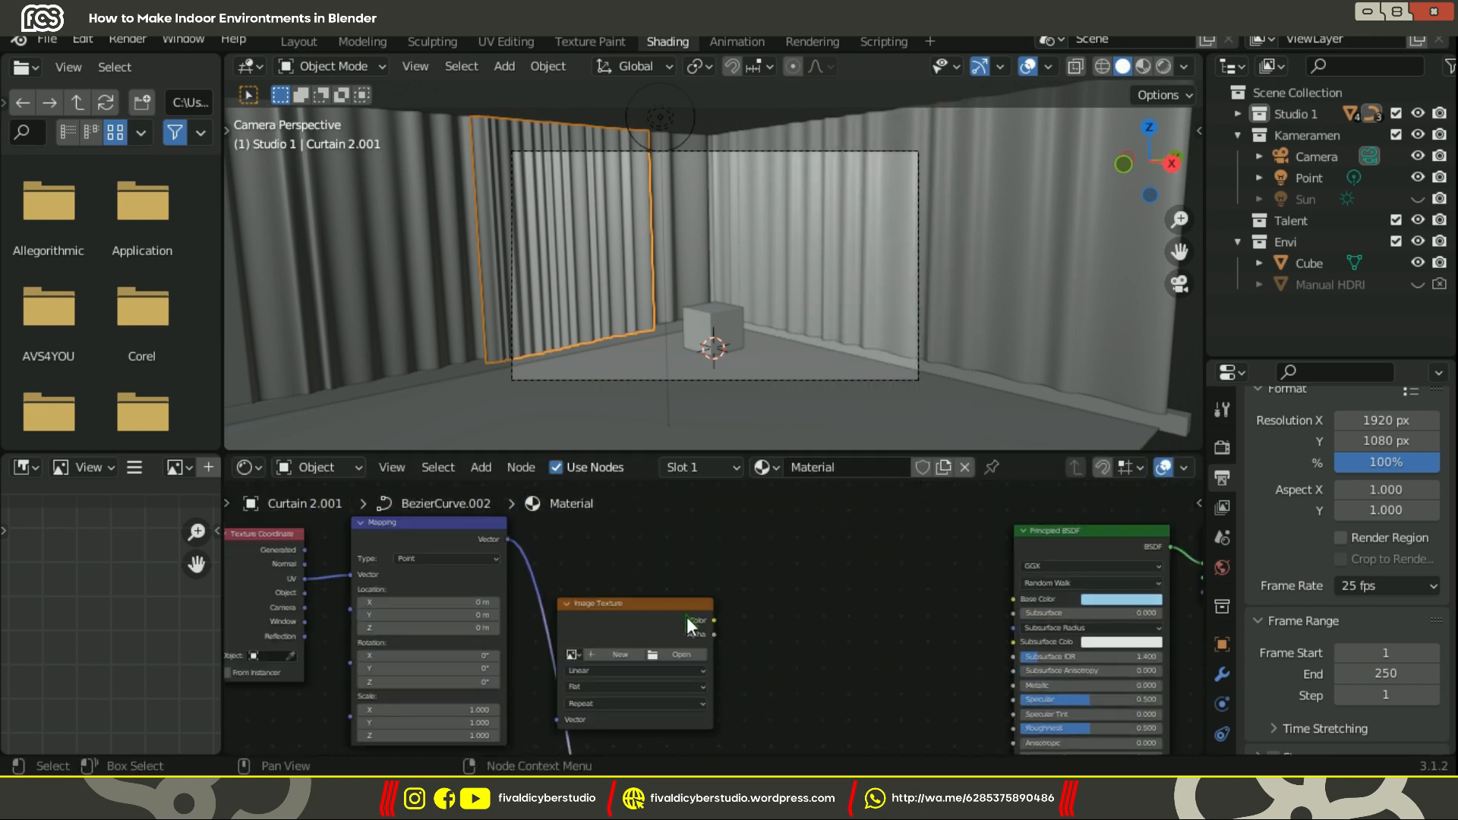
Insert a Mix node between the empty Image Texture and Base Color, and copy the light blue base color into Color1.
{"action": "left_click_drag", "start_coordinate": [688, 617], "coordinate": [843, 573]}
{"action": "key", "text": "shift+a"}
{"action": "left_click", "coordinate": [735, 530]}
{"action": "type", "text": "MIX"}
{"action": "key", "text": "Return"}
{"action": "left_click", "coordinate": [752, 567]}
{"action": "middle_click_drag", "start_coordinate": [759, 577], "coordinate": [671, 486]}
{"action": "left_click", "coordinate": [726, 563]}
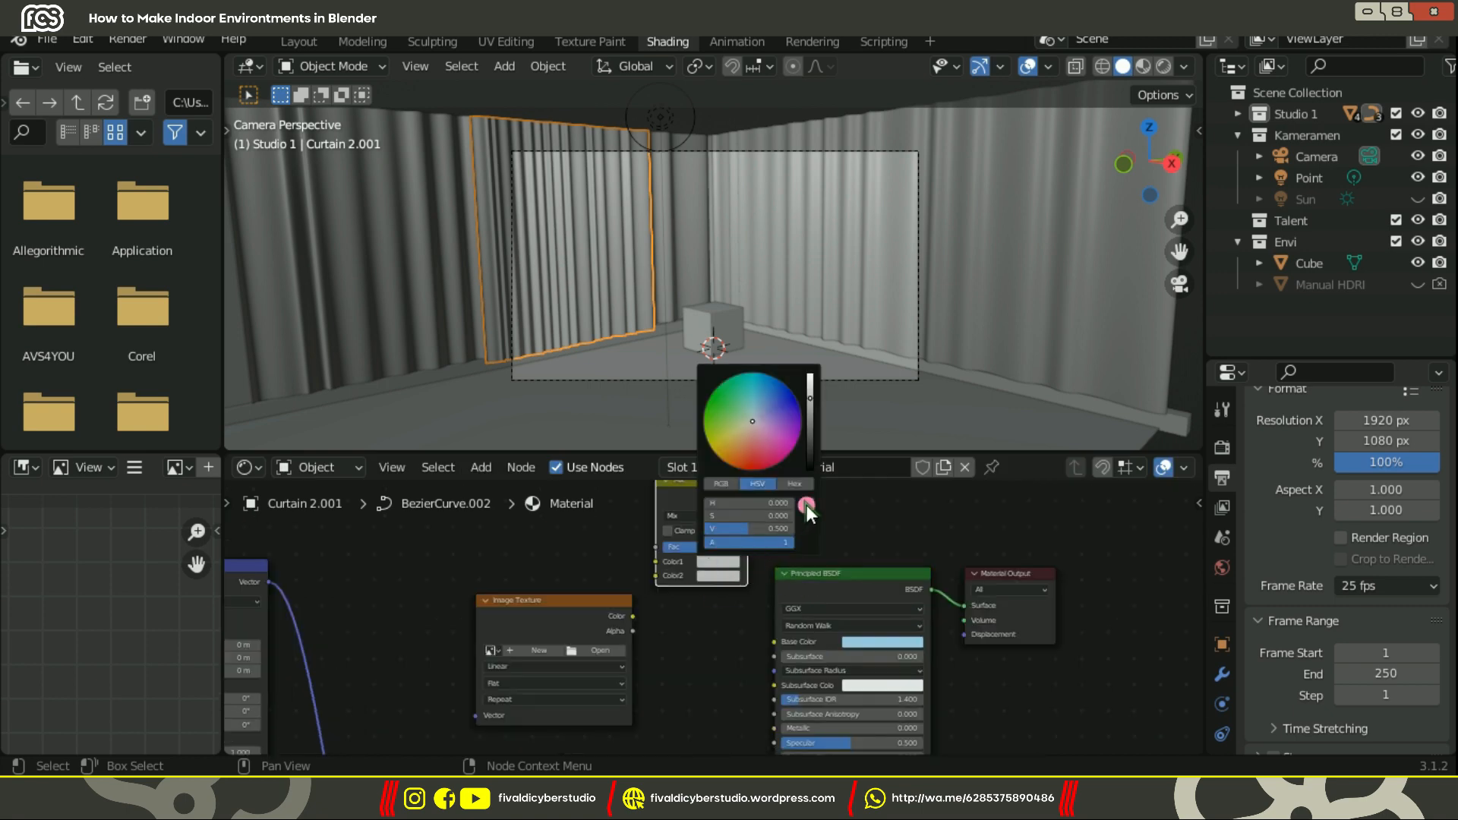
{"action": "left_click", "coordinate": [806, 504]}
{"action": "left_click", "coordinate": [882, 643]}
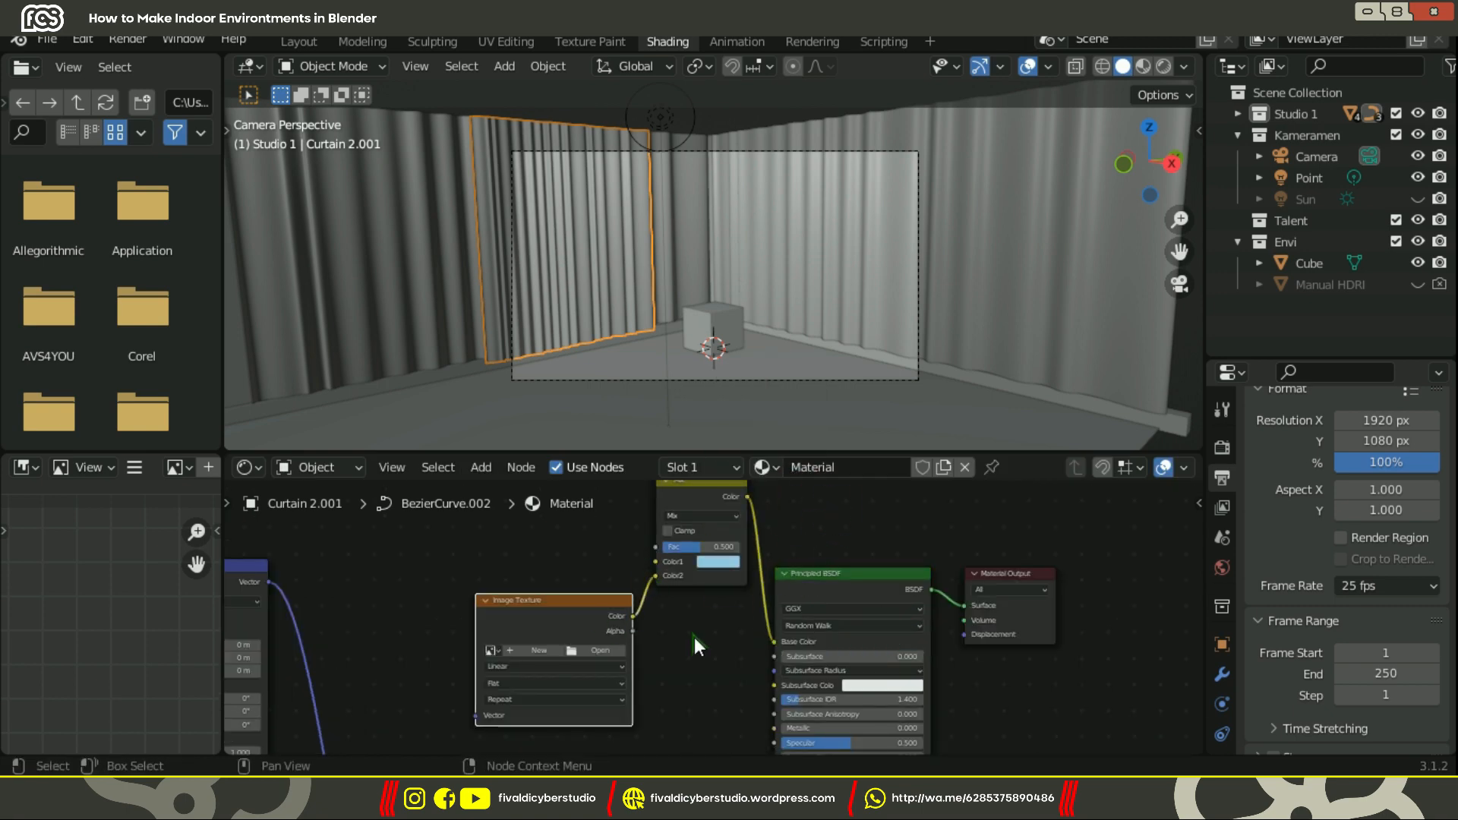
Load Curtain 2.png into the empty Image Texture node fed by the Mapping vector, and preview the material in Rendered shading.
{"action": "left_click", "coordinate": [600, 650]}
{"action": "left_click", "coordinate": [463, 608]}
{"action": "double_click", "coordinate": [879, 599]}
{"action": "scroll", "coordinate": [670, 653], "scroll_direction": "down", "scroll_amount": 4}
{"action": "middle_click_drag", "start_coordinate": [671, 654], "coordinate": [893, 661]}
{"action": "left_click_drag", "start_coordinate": [751, 732], "coordinate": [605, 606]}
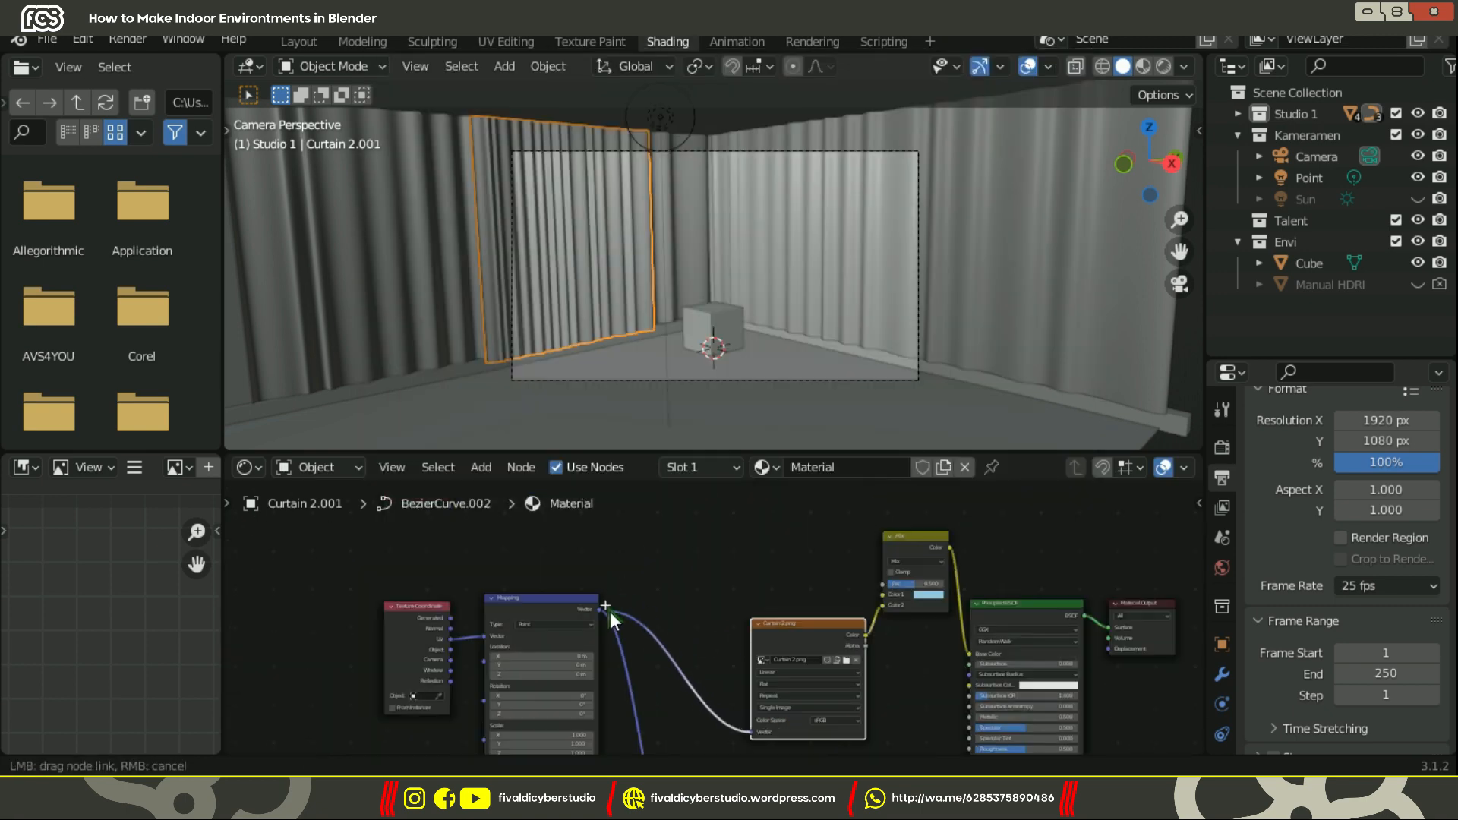
{"action": "key", "text": "z"}
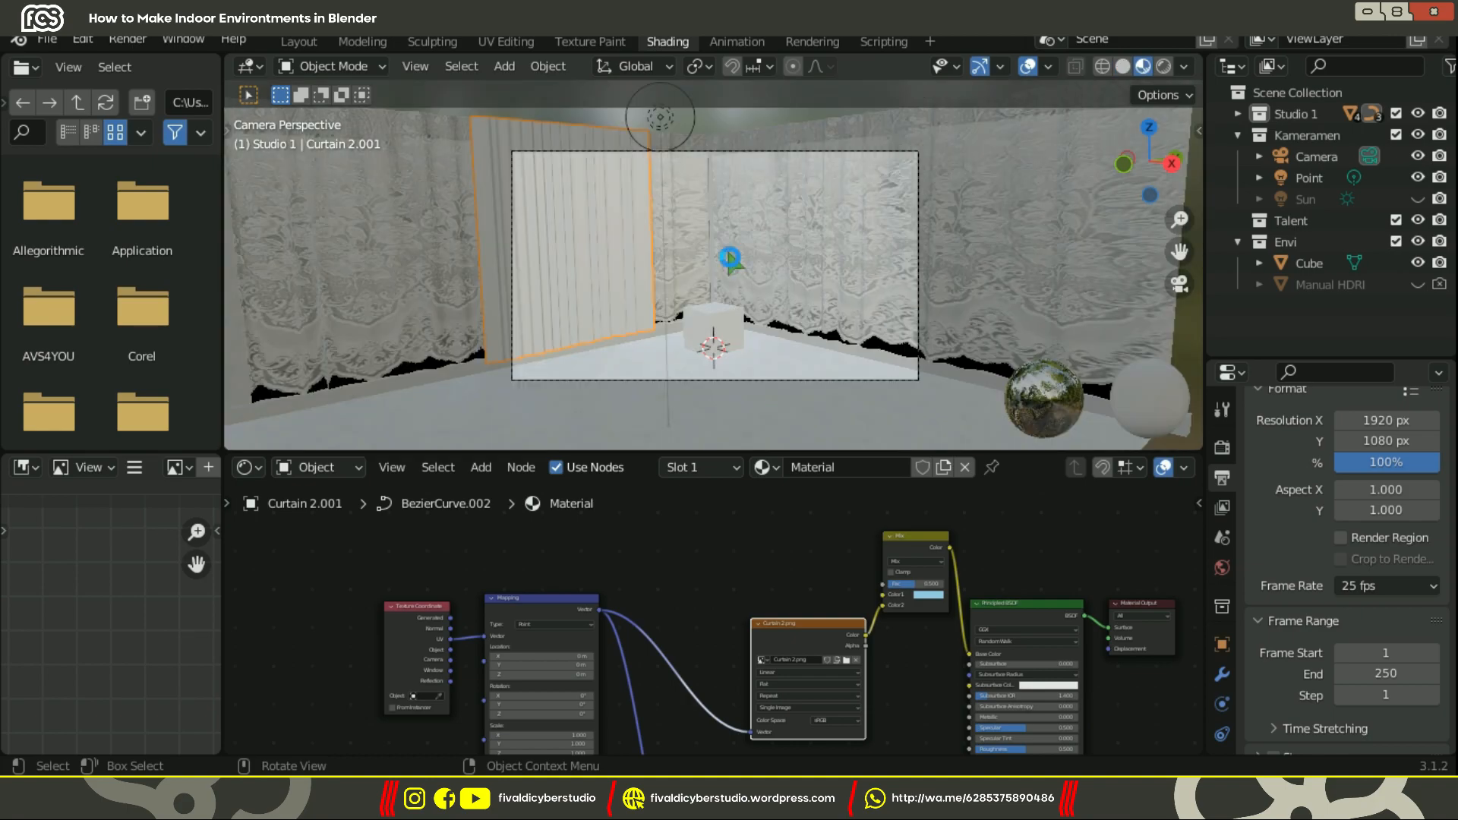
{"action": "key", "text": "z"}
Set the Mapping node's X and Y scale to -50 and check the blue curtain's texture in the Modeling workspace.
{"action": "middle_click_drag", "start_coordinate": [605, 747], "coordinate": [839, 595]}
{"action": "scroll", "coordinate": [839, 596], "scroll_direction": "up", "scroll_amount": 7}
{"action": "double_click", "coordinate": [742, 544]}
{"action": "type", "text": "-50"}
{"action": "key", "text": "Tab"}
{"action": "type", "text": "-50"}
{"action": "key", "text": "Return"}
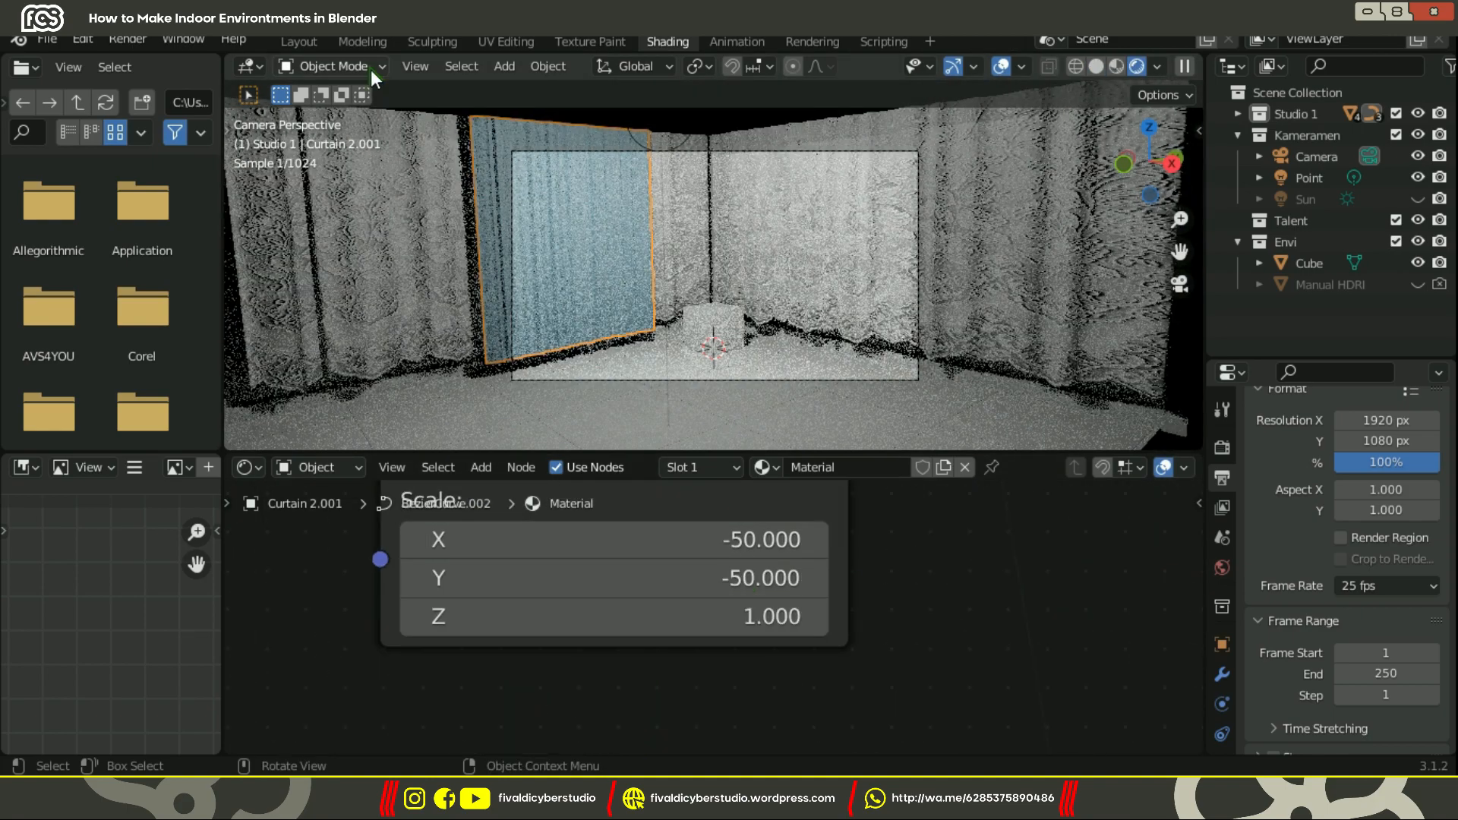
{"action": "left_click", "coordinate": [362, 41]}
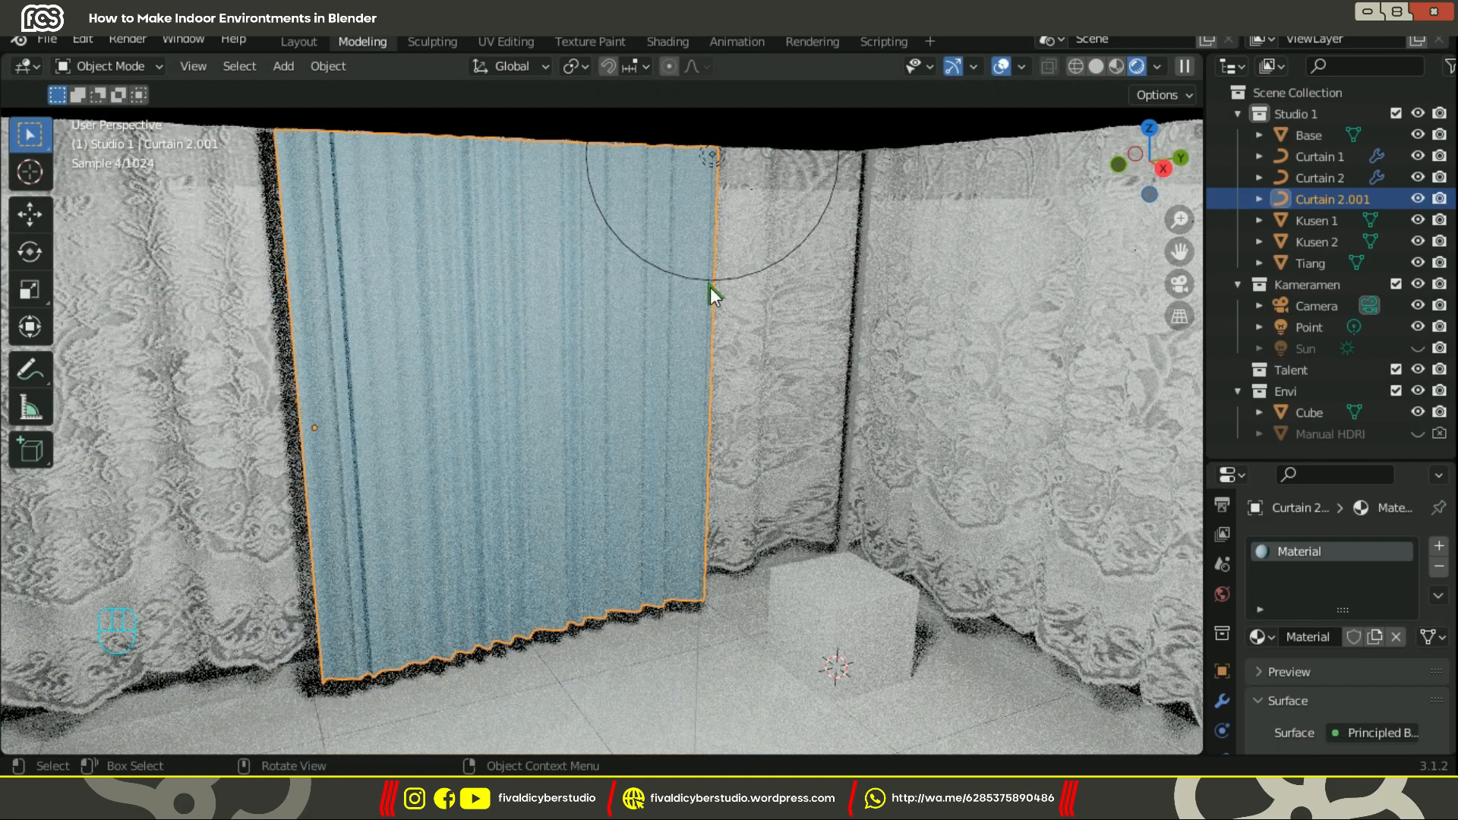
{"action": "middle_click_drag", "start_coordinate": [710, 287], "coordinate": [709, 513]}
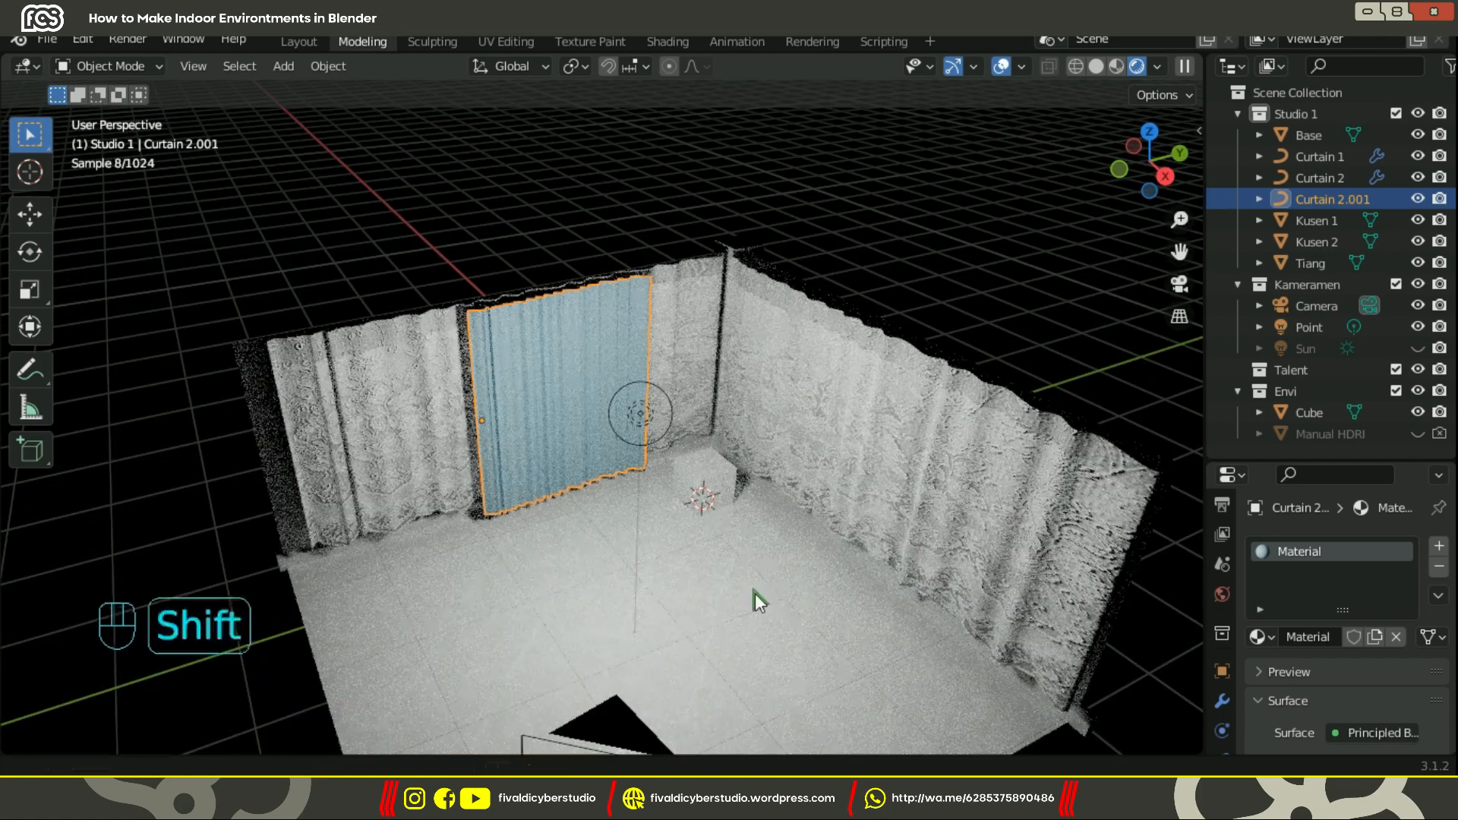
{"action": "middle_click_drag", "start_coordinate": [754, 594], "coordinate": [851, 512]}
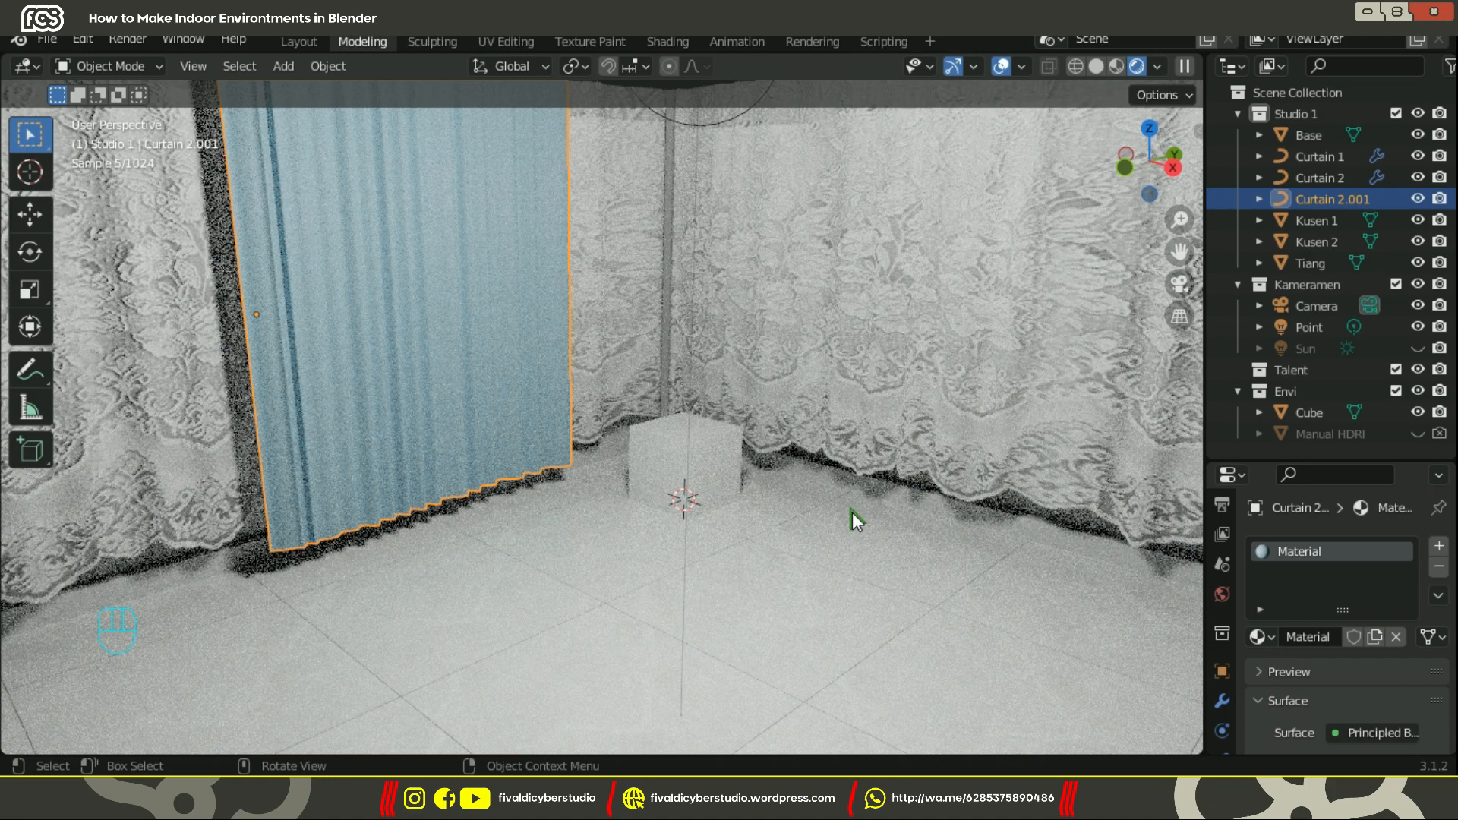
Set the Mapping node's X and Y scale back to 1 in the Shading workspace.
{"action": "left_click", "coordinate": [730, 458]}
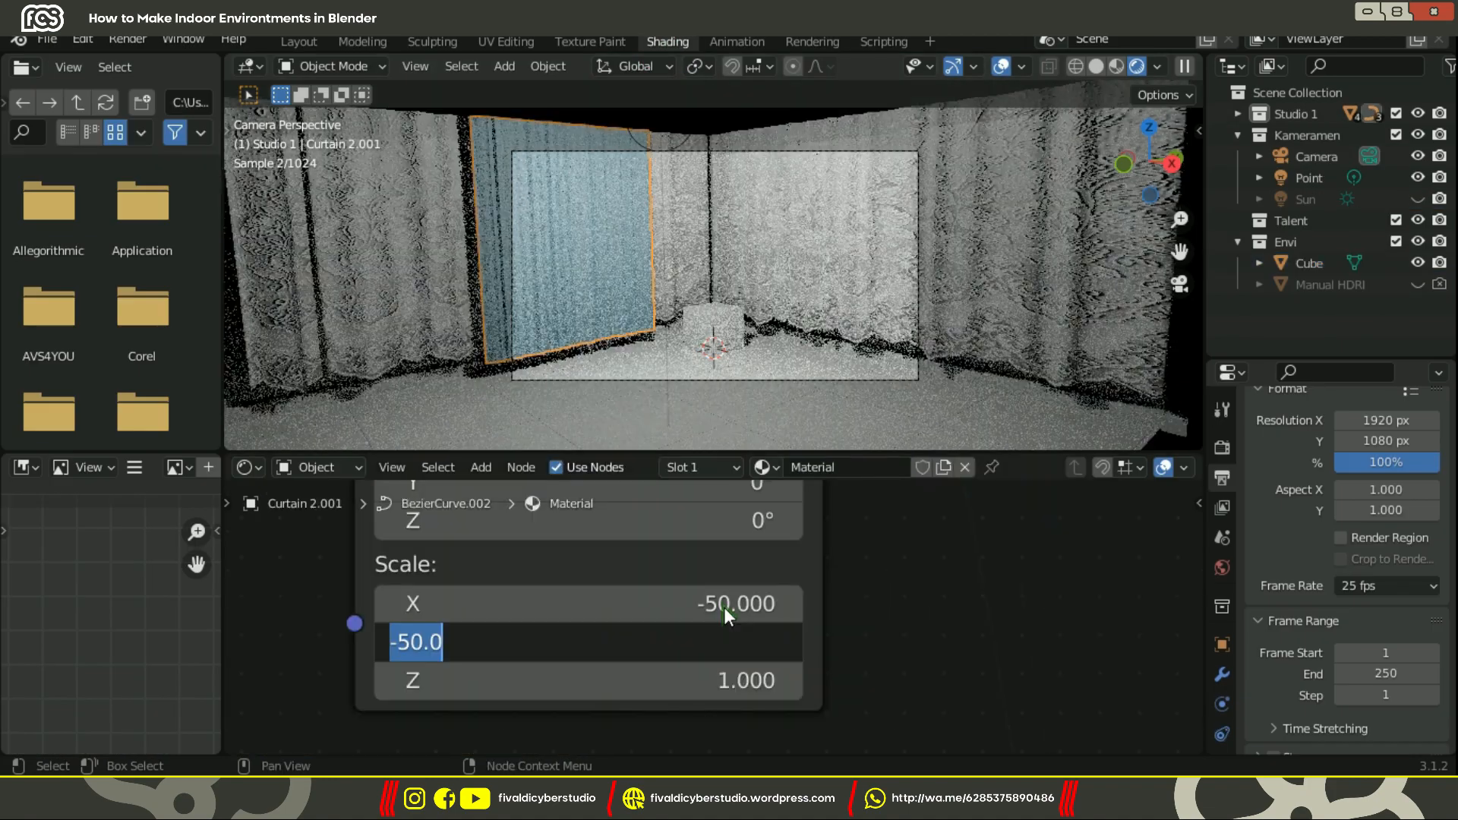
{"action": "double_click", "coordinate": [724, 608]}
{"action": "type", "text": "1"}
{"action": "key", "text": "Tab"}
{"action": "type", "text": "1"}
{"action": "key", "text": "Return"}
Convert the blue curtain, Curtain 2.001, from a curve to a mesh.
{"action": "key", "text": "Tab"}
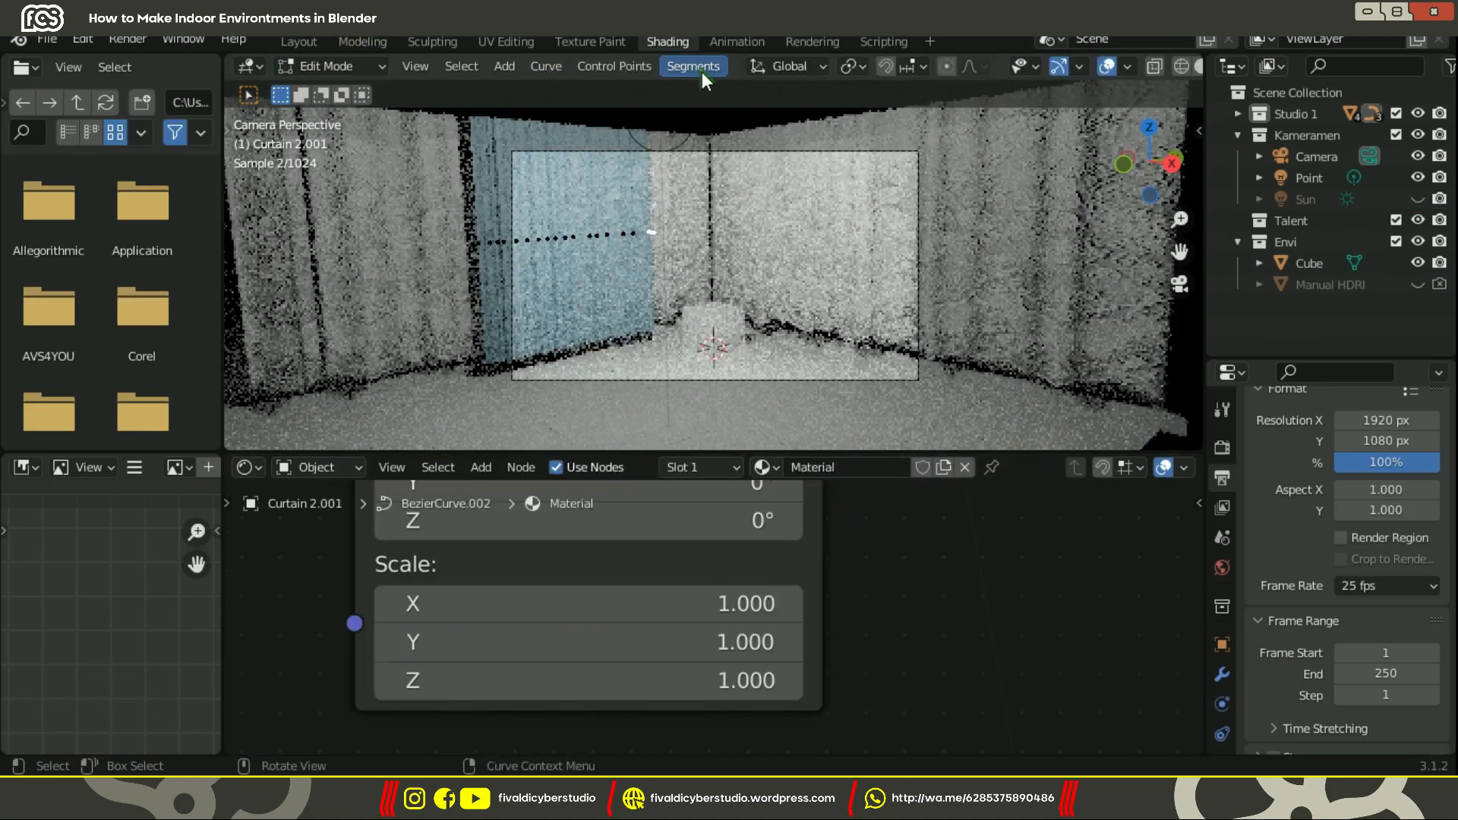
{"action": "key", "text": "Tab"}
{"action": "scroll", "coordinate": [709, 214], "scroll_direction": "down", "scroll_amount": 3}
{"action": "middle_click_drag", "start_coordinate": [709, 214], "coordinate": [735, 307]}
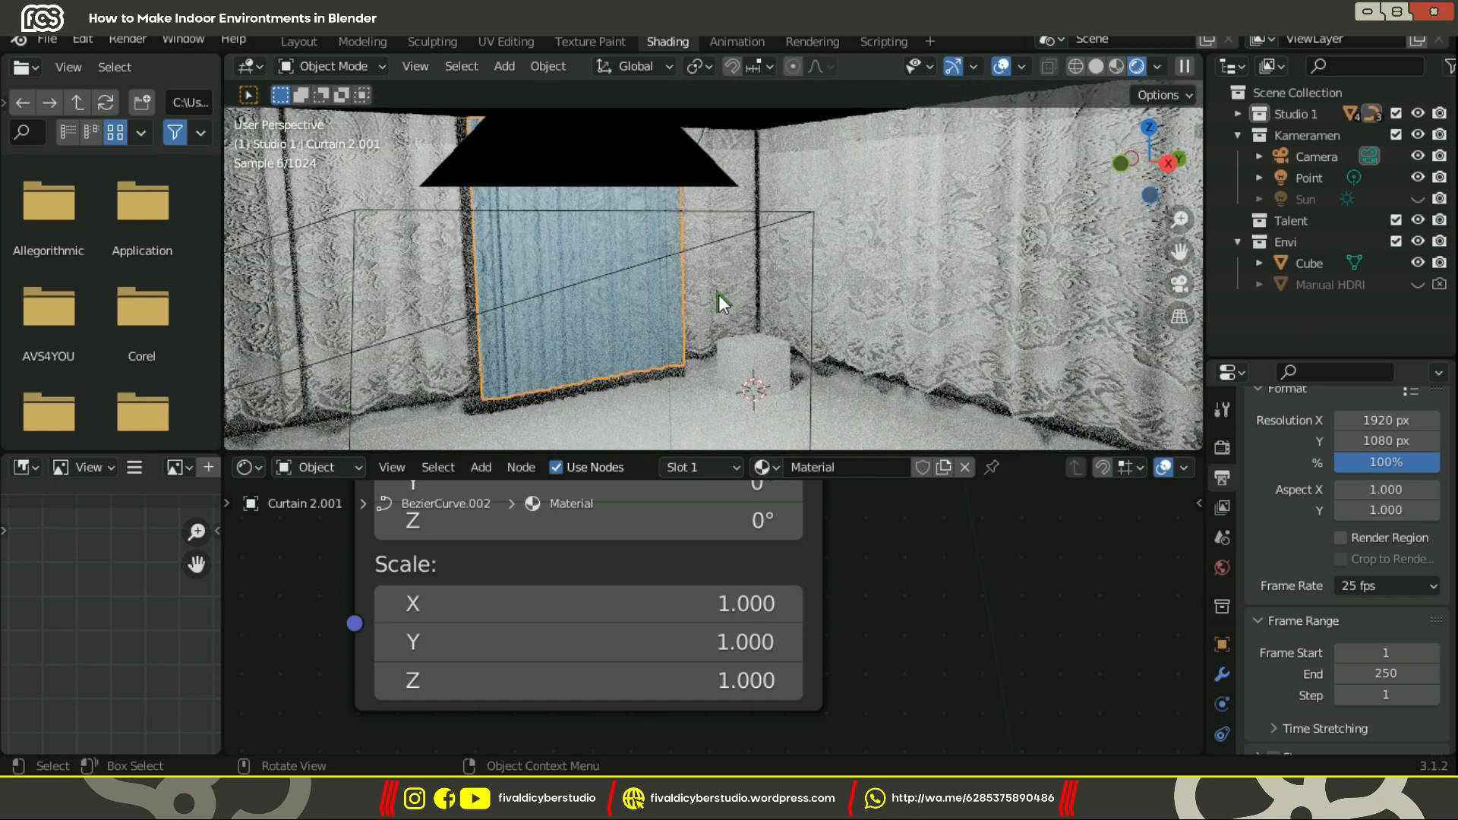
{"action": "scroll", "coordinate": [718, 295], "scroll_direction": "up", "scroll_amount": 4}
{"action": "double_click", "coordinate": [759, 604]}
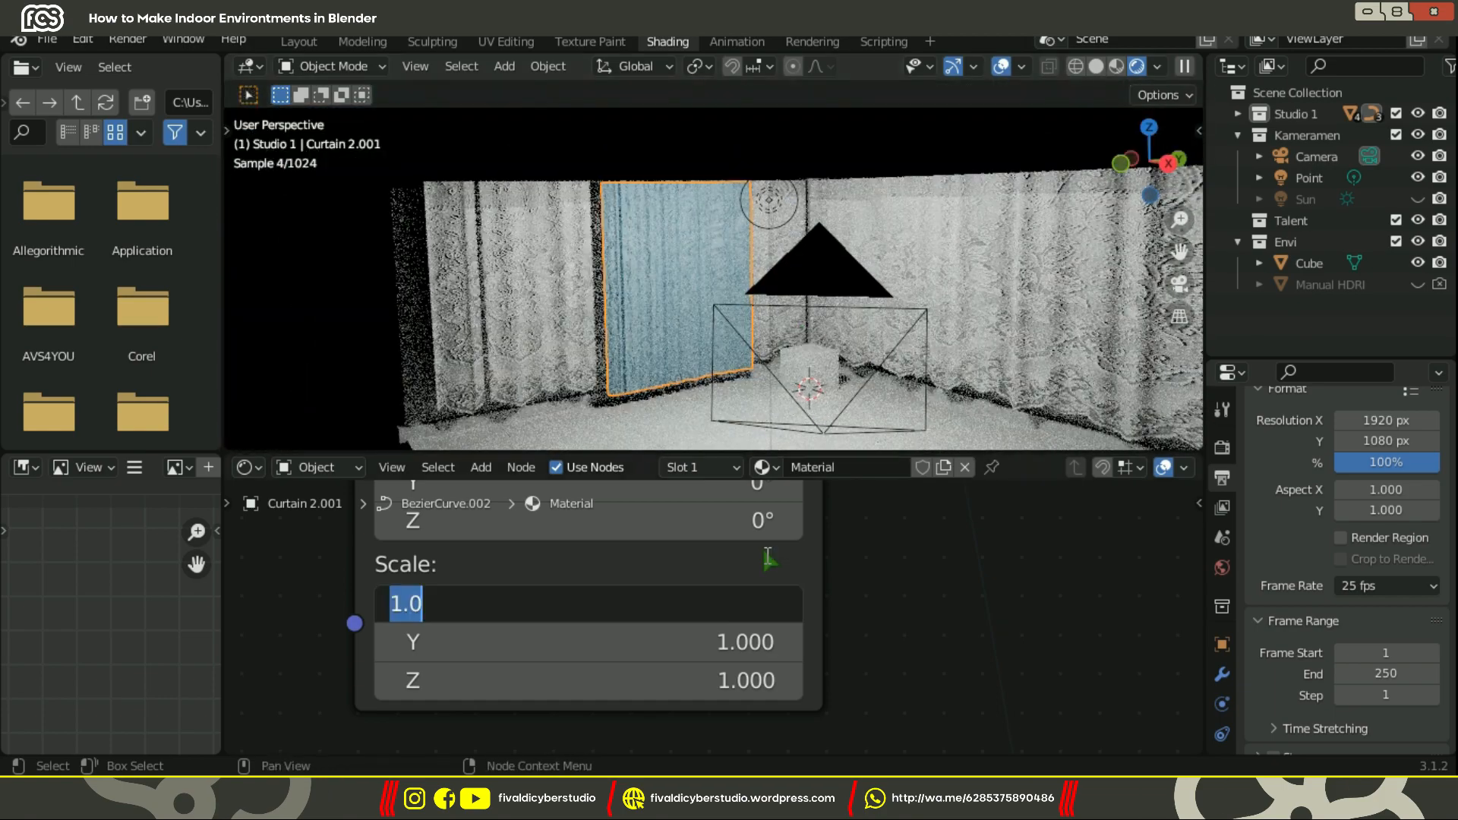
{"action": "left_click", "coordinate": [548, 66]}
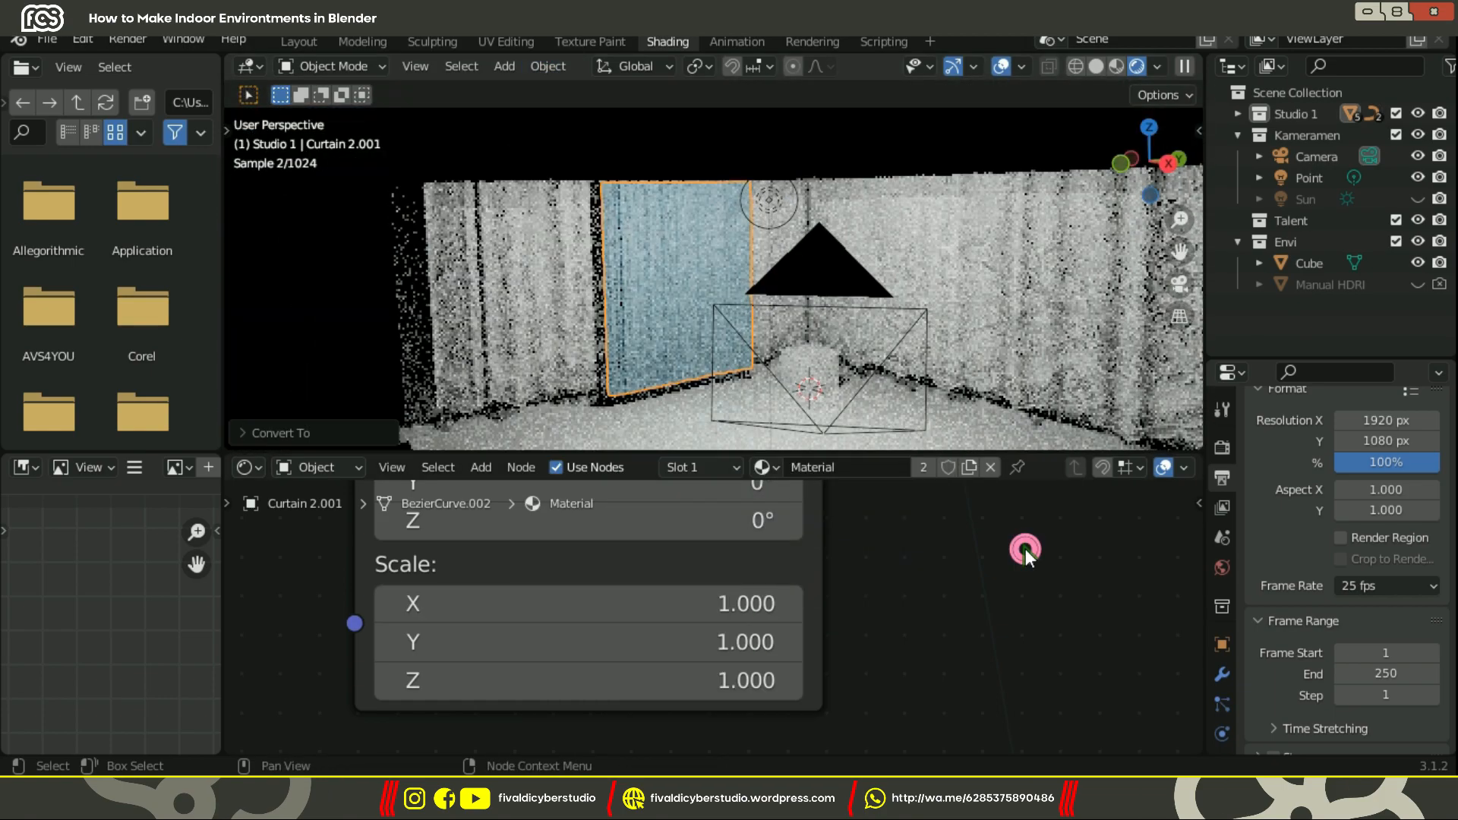
Scale up the entire UV map of Curtain 2.001 in the UV Editing workspace, then return to Object Mode.
{"action": "scroll", "coordinate": [645, 247], "scroll_direction": "up", "scroll_amount": 5}
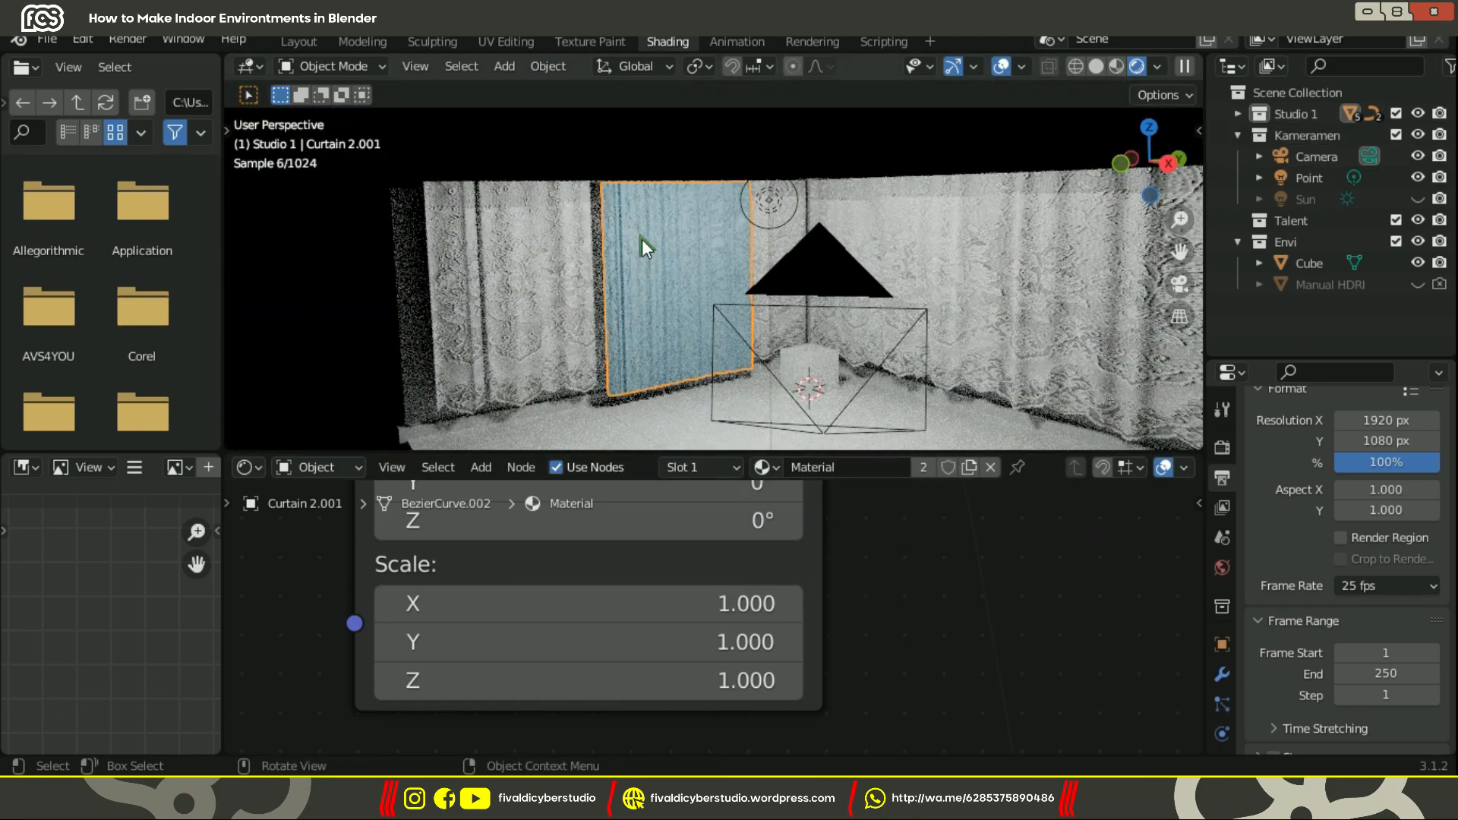
{"action": "key", "text": "Tab"}
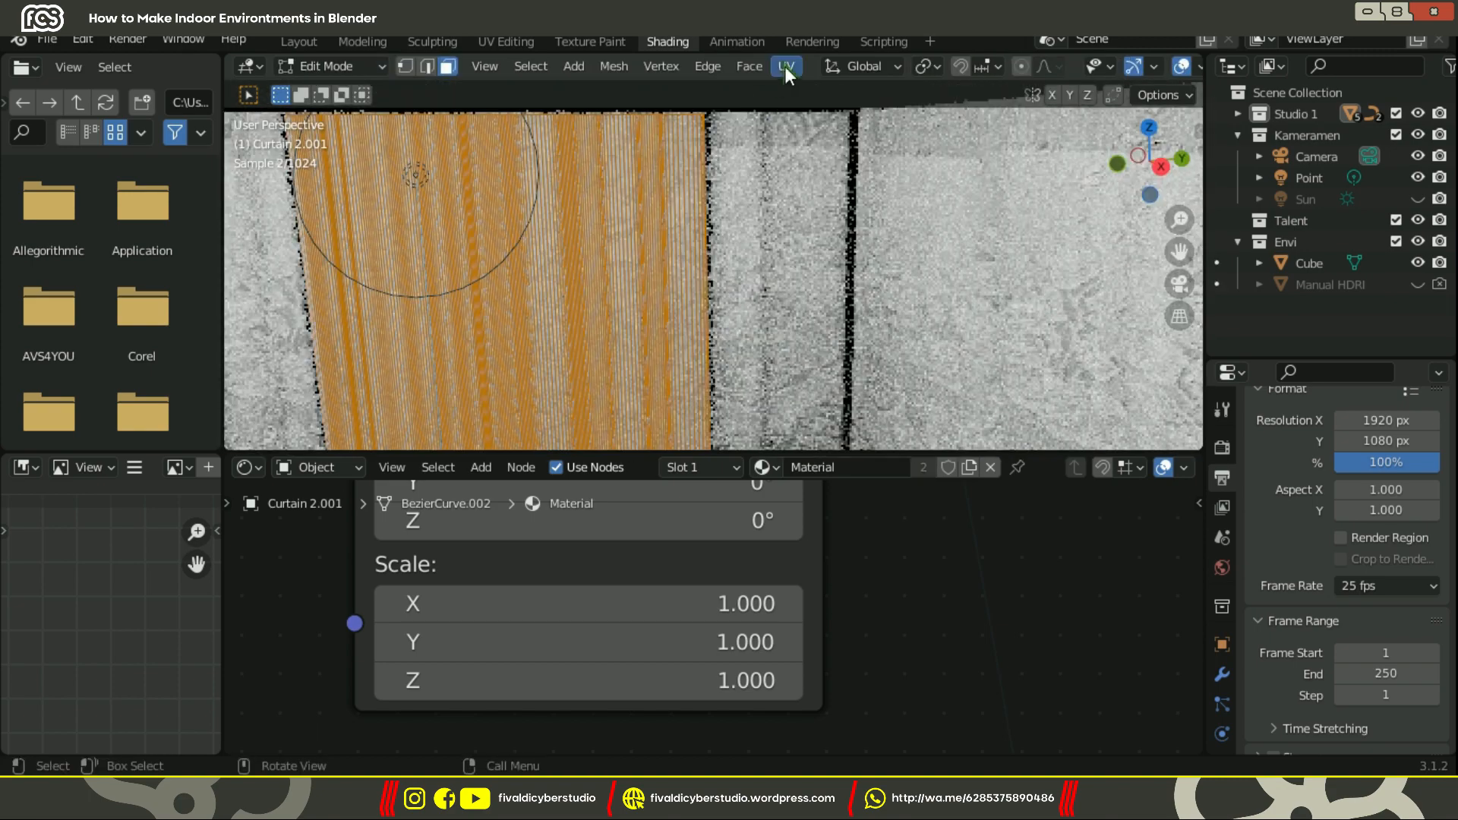
{"action": "left_click", "coordinate": [506, 41]}
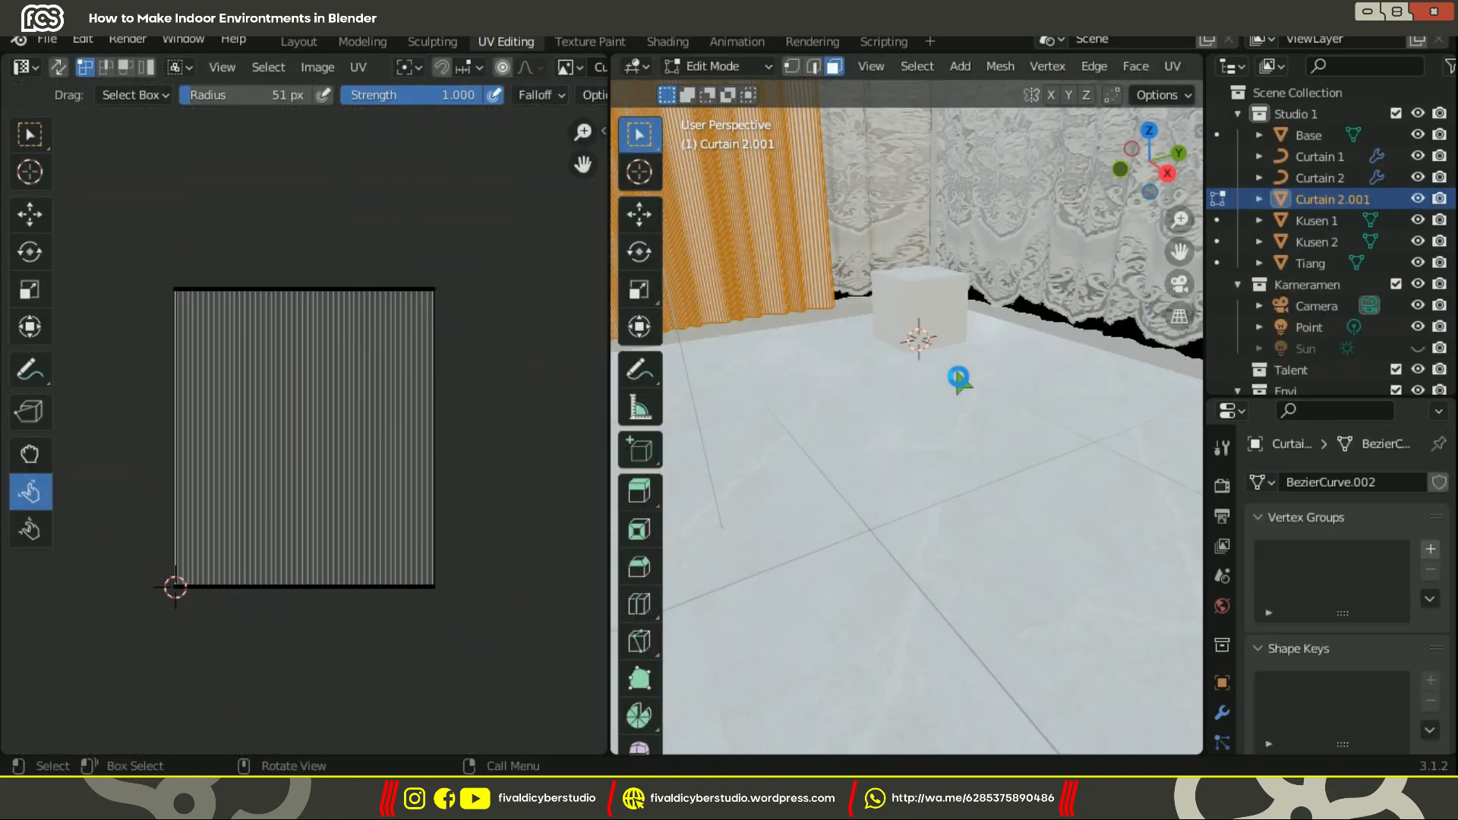
{"action": "key", "text": "grave"}
{"action": "left_click", "coordinate": [1069, 289]}
{"action": "left_click", "coordinate": [30, 134]}
{"action": "left_click_drag", "start_coordinate": [153, 263], "coordinate": [454, 607]}
{"action": "scroll", "coordinate": [322, 471], "scroll_direction": "down", "scroll_amount": 11}
{"action": "key", "text": "s"}
{"action": "left_click", "coordinate": [123, 686]}
{"action": "scroll", "coordinate": [747, 279], "scroll_direction": "down", "scroll_amount": 4}
{"action": "left_click", "coordinate": [726, 65]}
{"action": "left_click", "coordinate": [729, 90]}
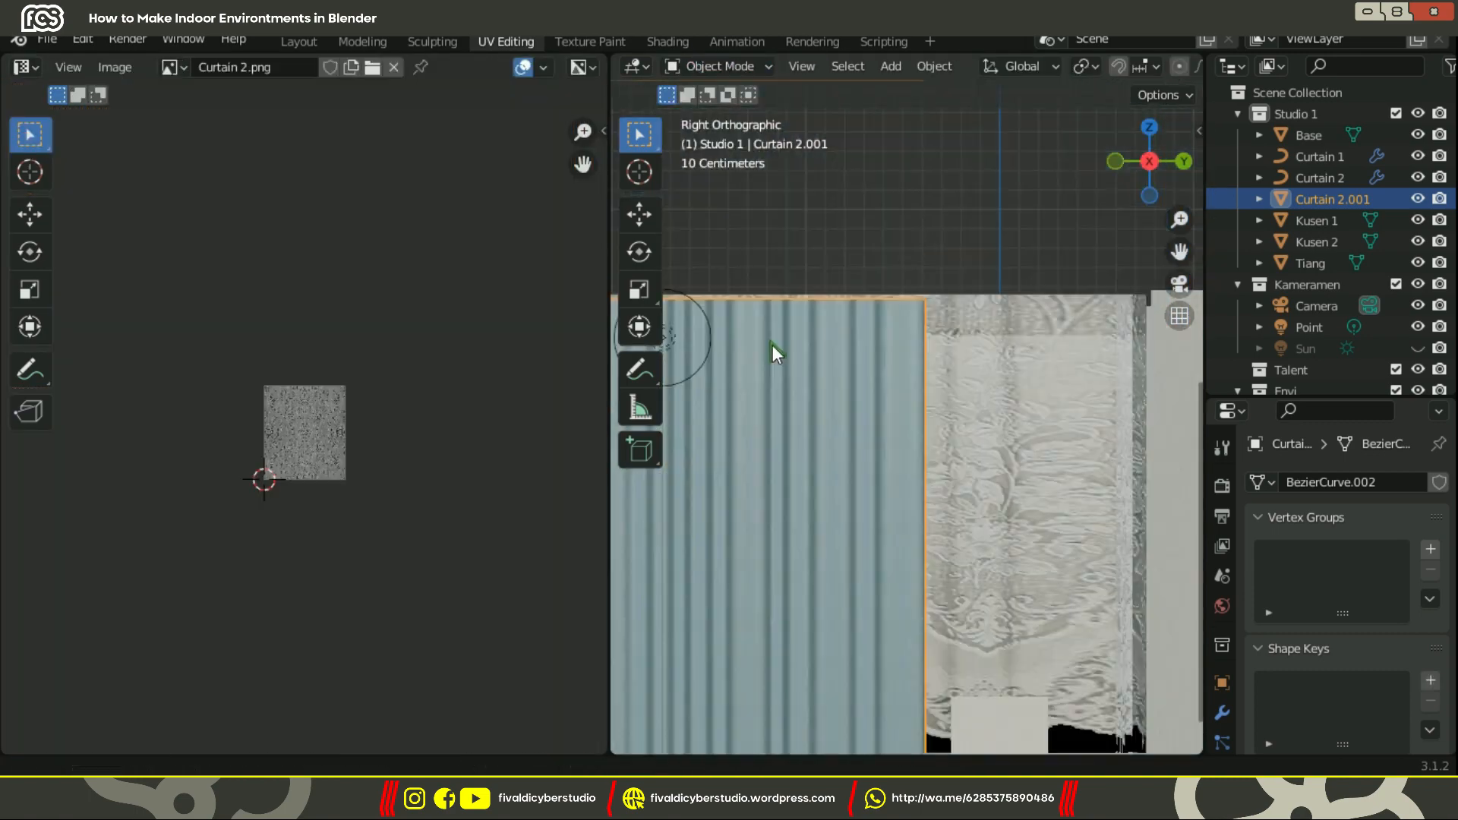
Examine the blue curtain's rescaled texture up close and within the room, then render the image.
{"action": "scroll", "coordinate": [772, 344], "scroll_direction": "up", "scroll_amount": 3}
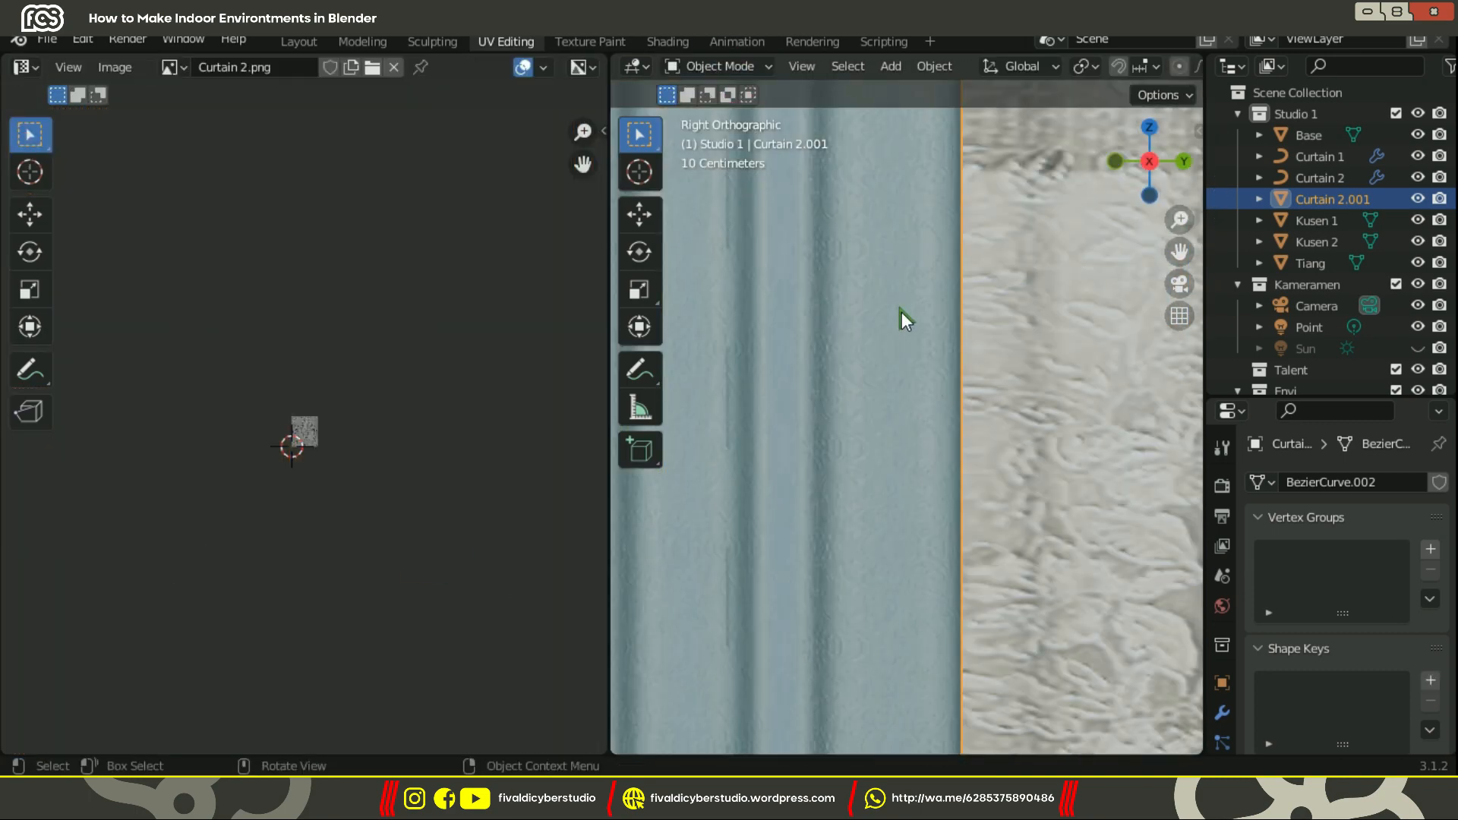
{"action": "scroll", "coordinate": [900, 312], "scroll_direction": "down", "scroll_amount": 8}
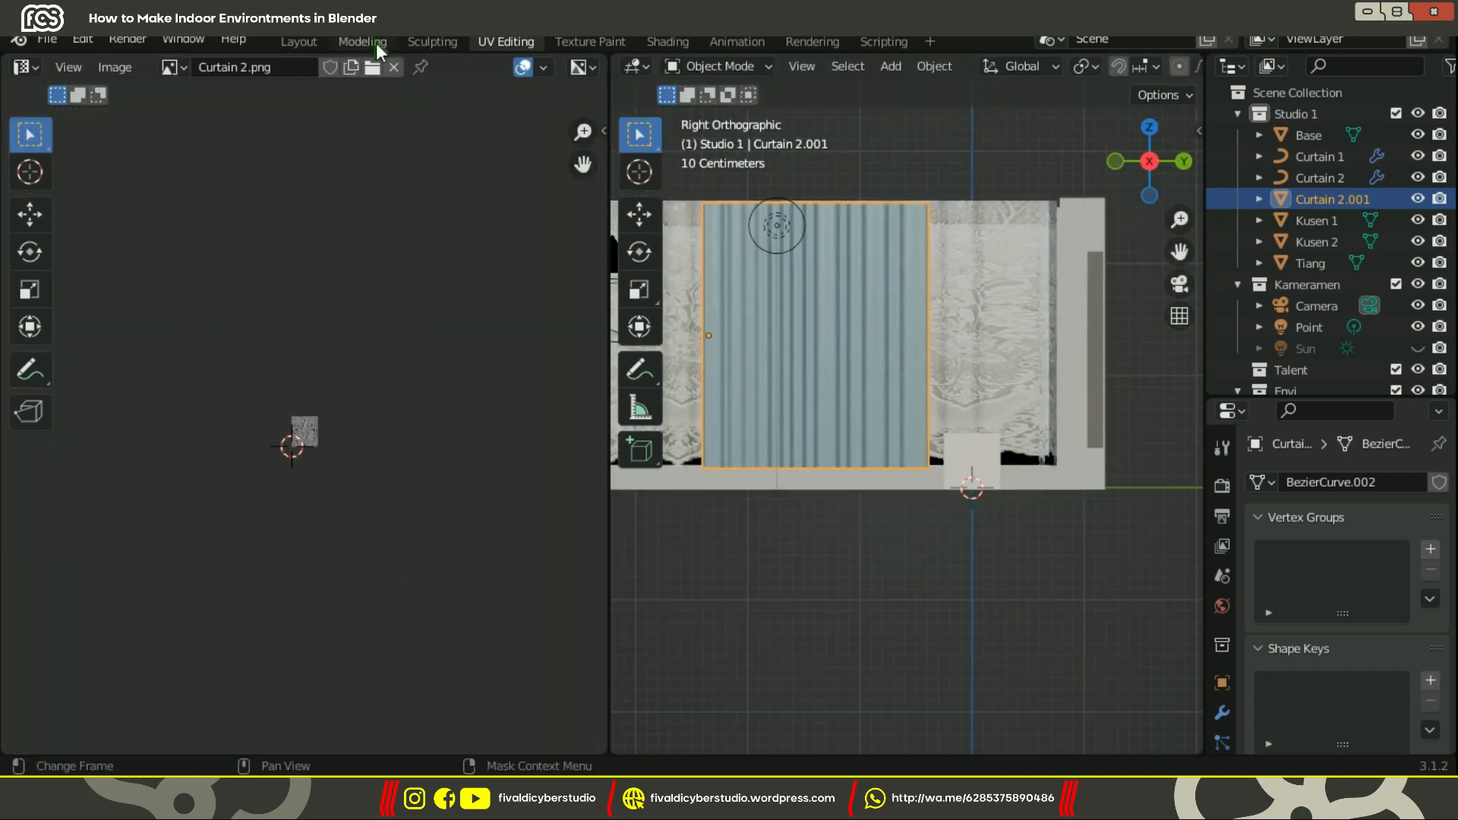
{"action": "left_click", "coordinate": [667, 42]}
{"action": "scroll", "coordinate": [876, 590], "scroll_direction": "down", "scroll_amount": 1}
{"action": "middle_click_drag", "start_coordinate": [876, 589], "coordinate": [910, 748]}
{"action": "mouse_move", "coordinate": [687, 287]}
{"action": "middle_mouse_down"}
{"action": "mouse_move", "coordinate": [617, 279]}
{"action": "mouse_move", "coordinate": [786, 299]}
{"action": "middle_mouse_up"}
{"action": "scroll", "coordinate": [785, 299], "scroll_direction": "down", "scroll_amount": 5}
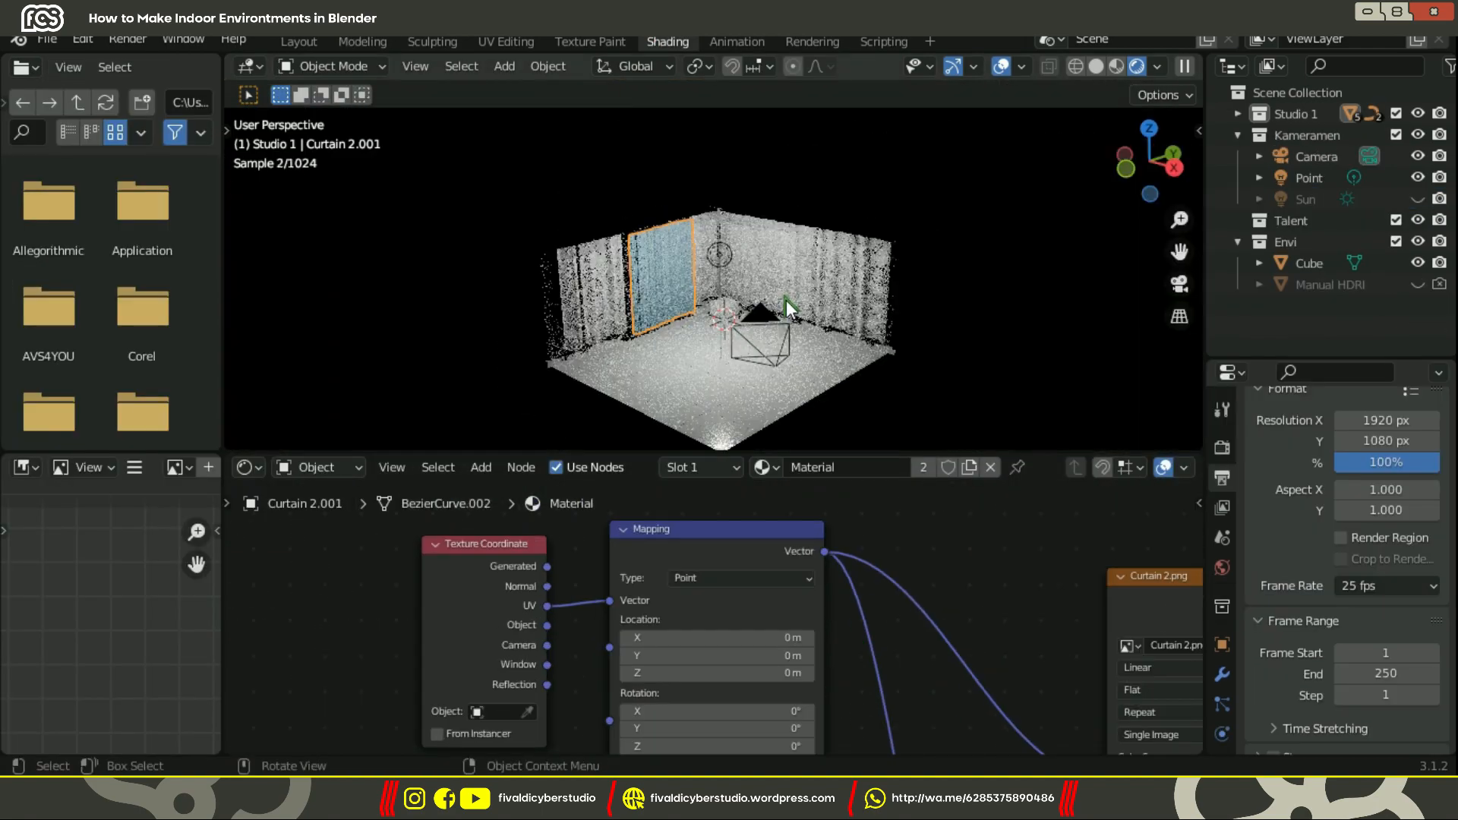
{"action": "scroll", "coordinate": [801, 266], "scroll_direction": "up", "scroll_amount": 5}
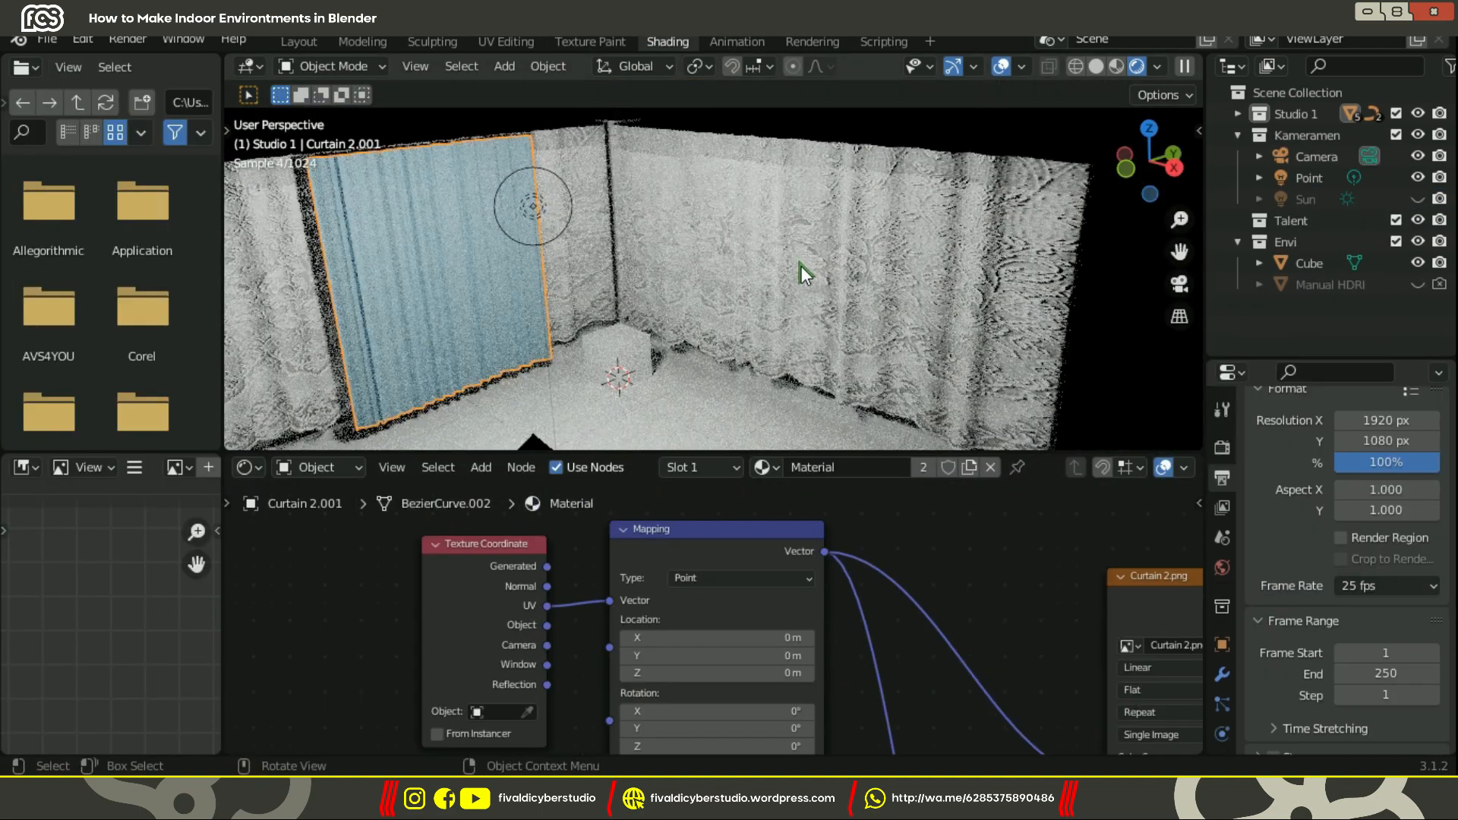
{"action": "key", "text": "F12"}
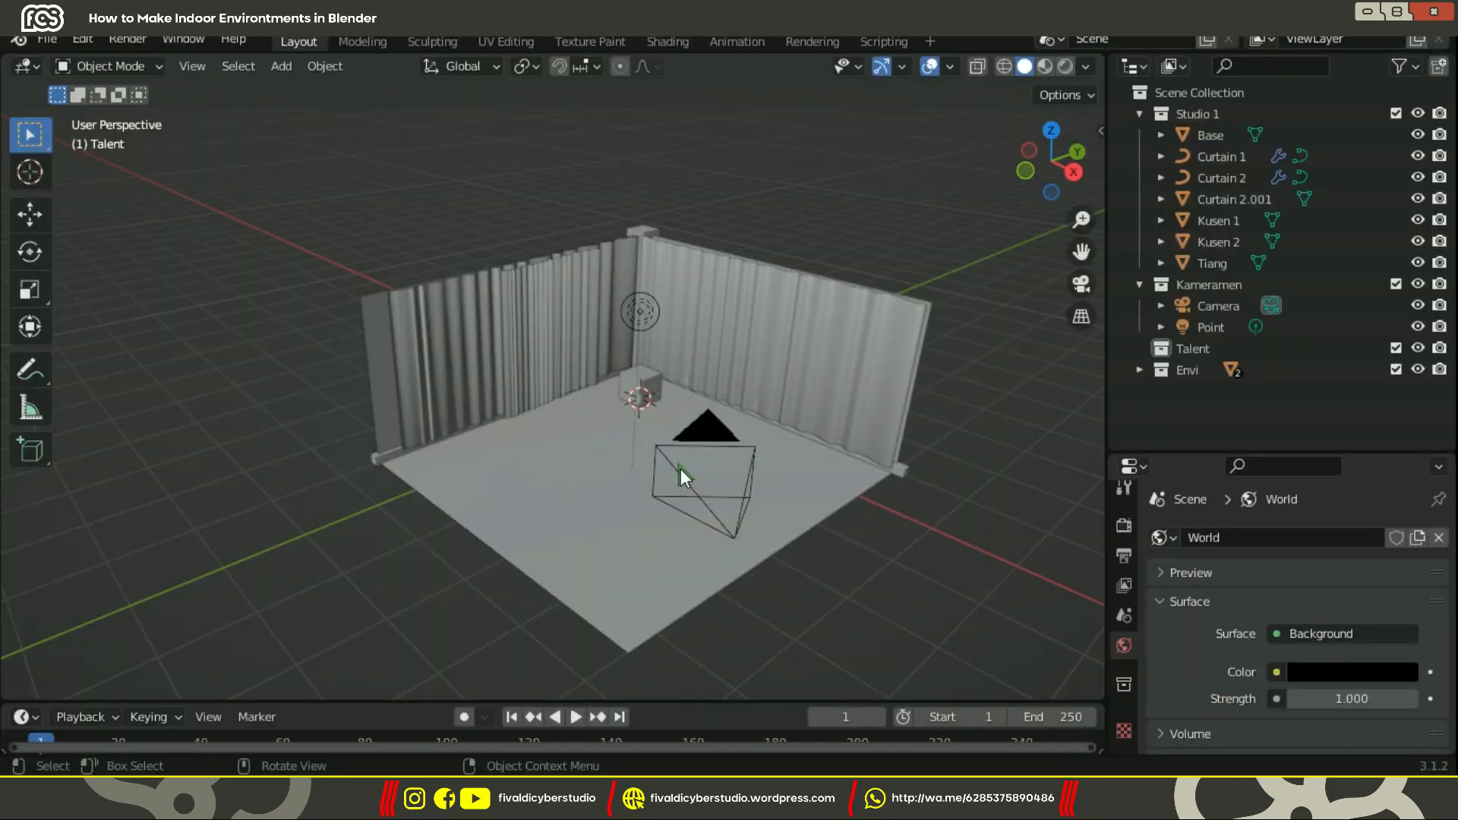
Add a Spot light in top view and move it about -3.7 m in X and -1.5 m in Y, outside the wall.
{"action": "key", "text": "KP_7"}
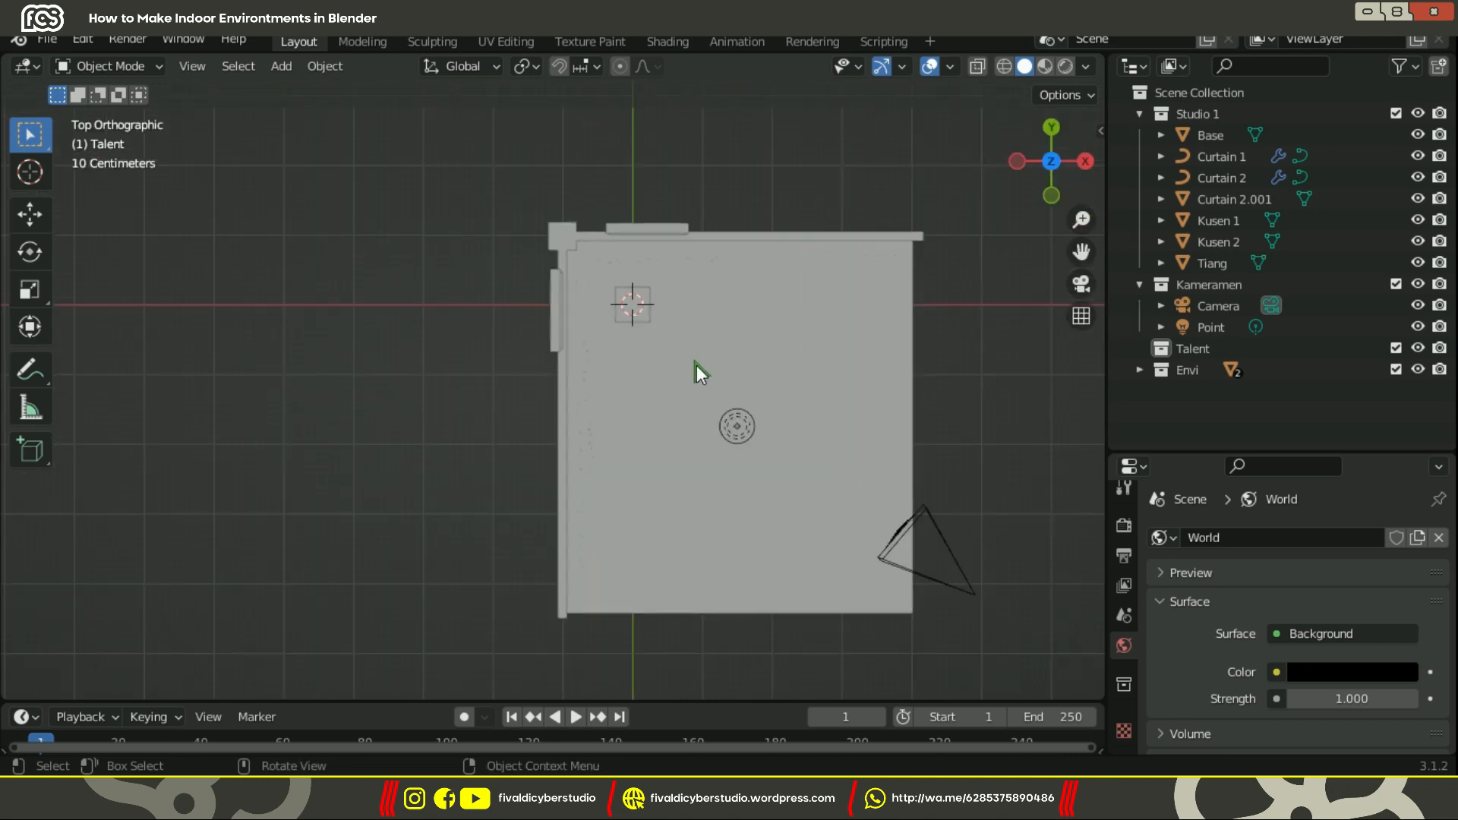
{"action": "key", "text": "shift+a"}
{"action": "mouse_move", "coordinate": [294, 605]}
{"action": "left_click", "coordinate": [481, 648]}
{"action": "key", "text": "g"}
{"action": "left_click", "coordinate": [362, 431]}
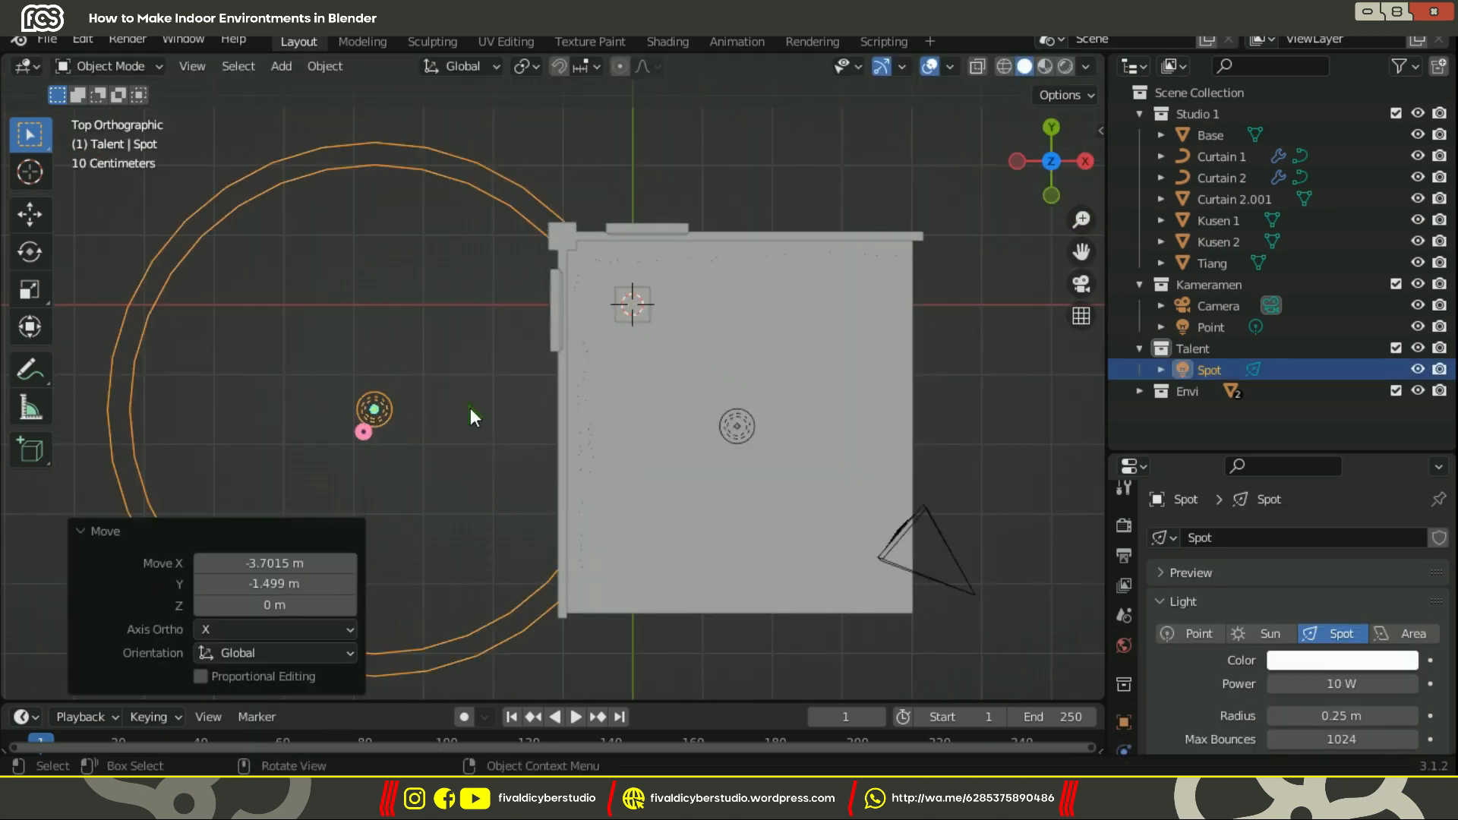
Raise the spot light along Z to above wall height in front view and rotate it to aim down into the room.
{"action": "key", "text": "grave"}
{"action": "left_click", "coordinate": [382, 337]}
{"action": "key", "text": "g"}
{"action": "key", "text": "z"}
{"action": "left_click", "coordinate": [634, 354]}
{"action": "key", "text": "r"}
{"action": "left_click", "coordinate": [719, 398]}
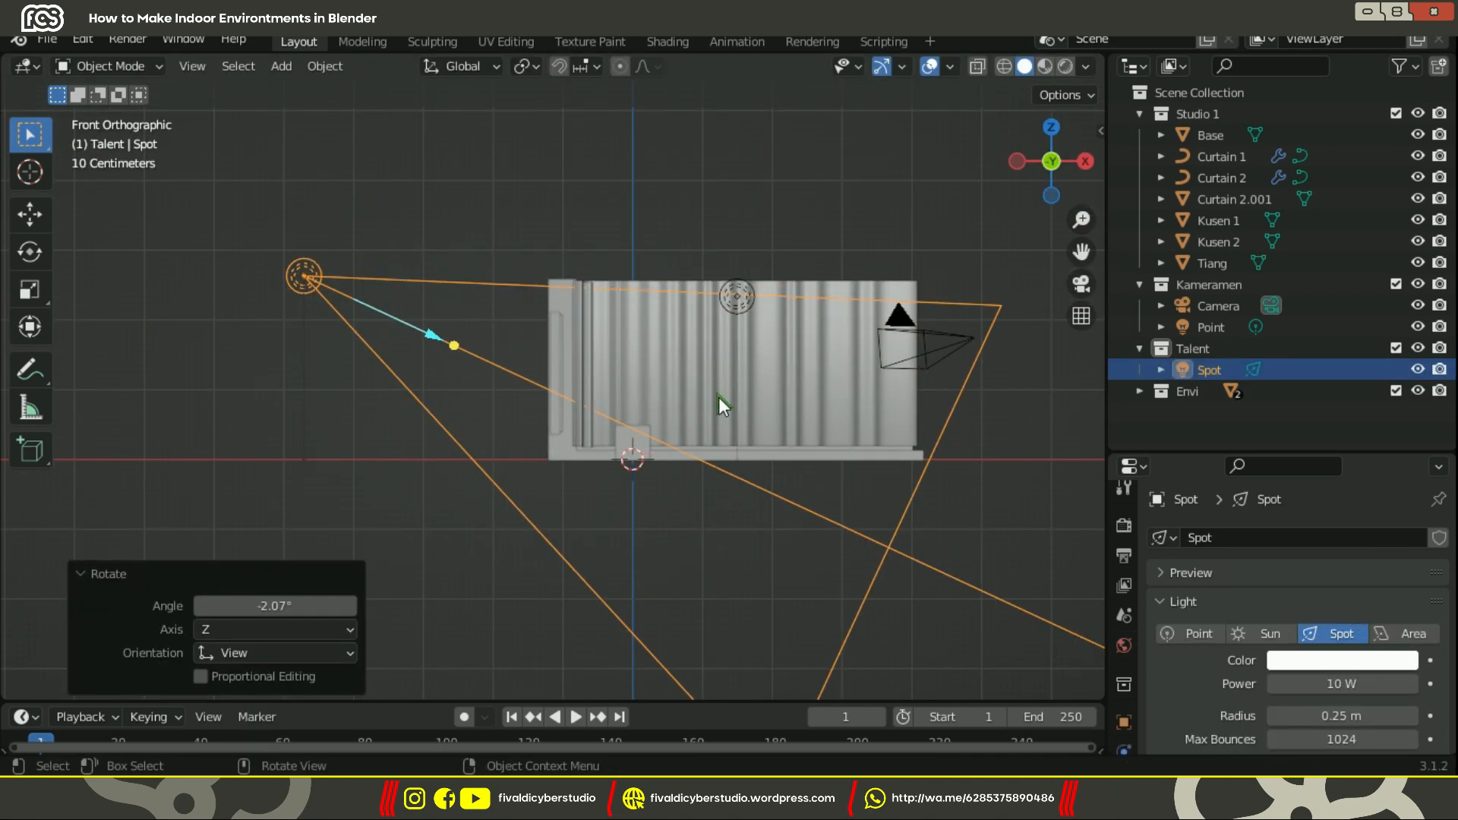
Enable Show Cone in the spot light's Beam Shape settings.
{"action": "scroll", "coordinate": [1246, 592], "scroll_direction": "down", "scroll_amount": 8}
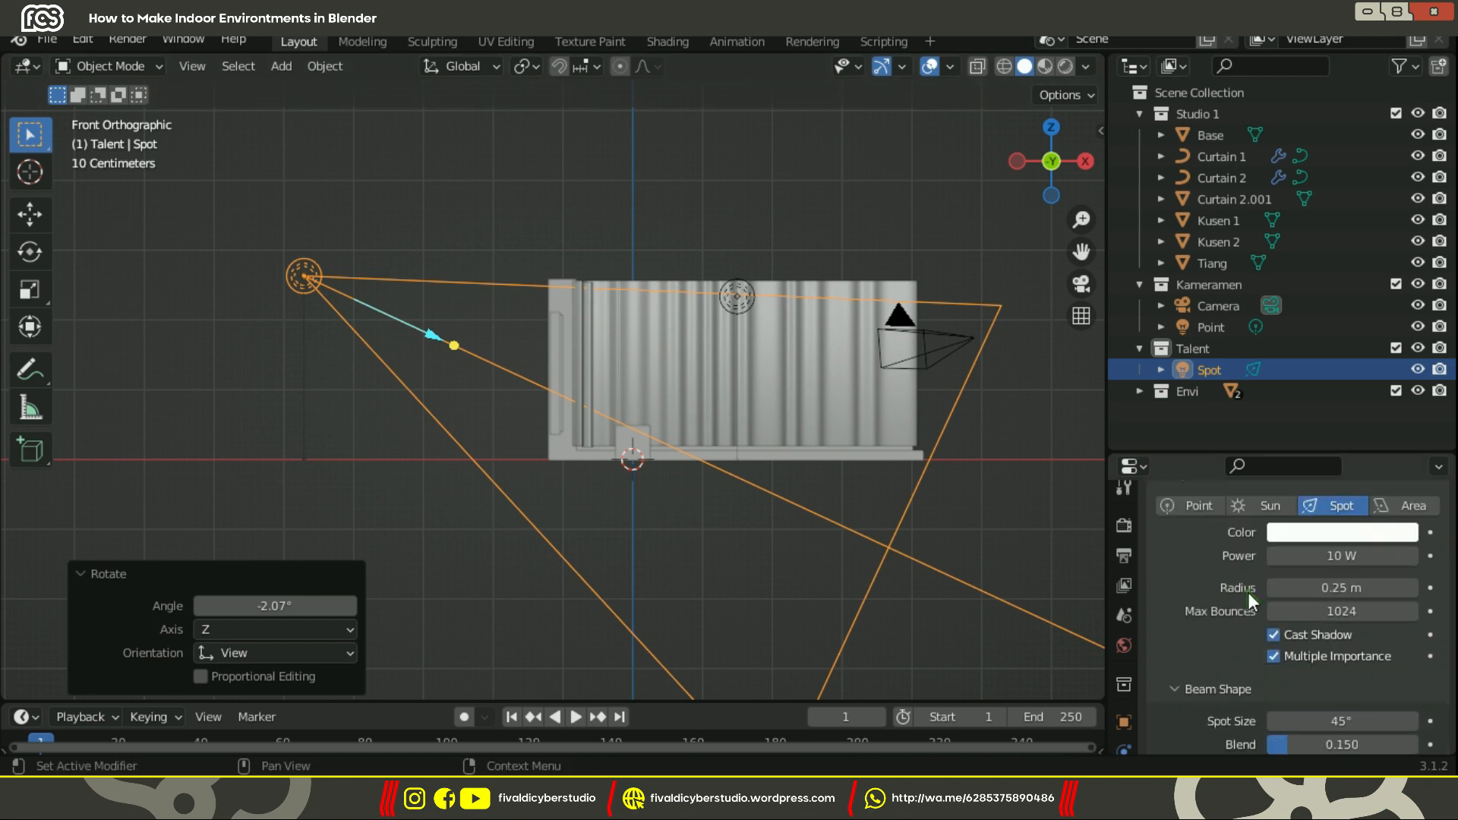
{"action": "scroll", "coordinate": [1233, 664], "scroll_direction": "up", "scroll_amount": 8}
{"action": "left_click", "coordinate": [1170, 600]}
{"action": "left_click", "coordinate": [1169, 600]}
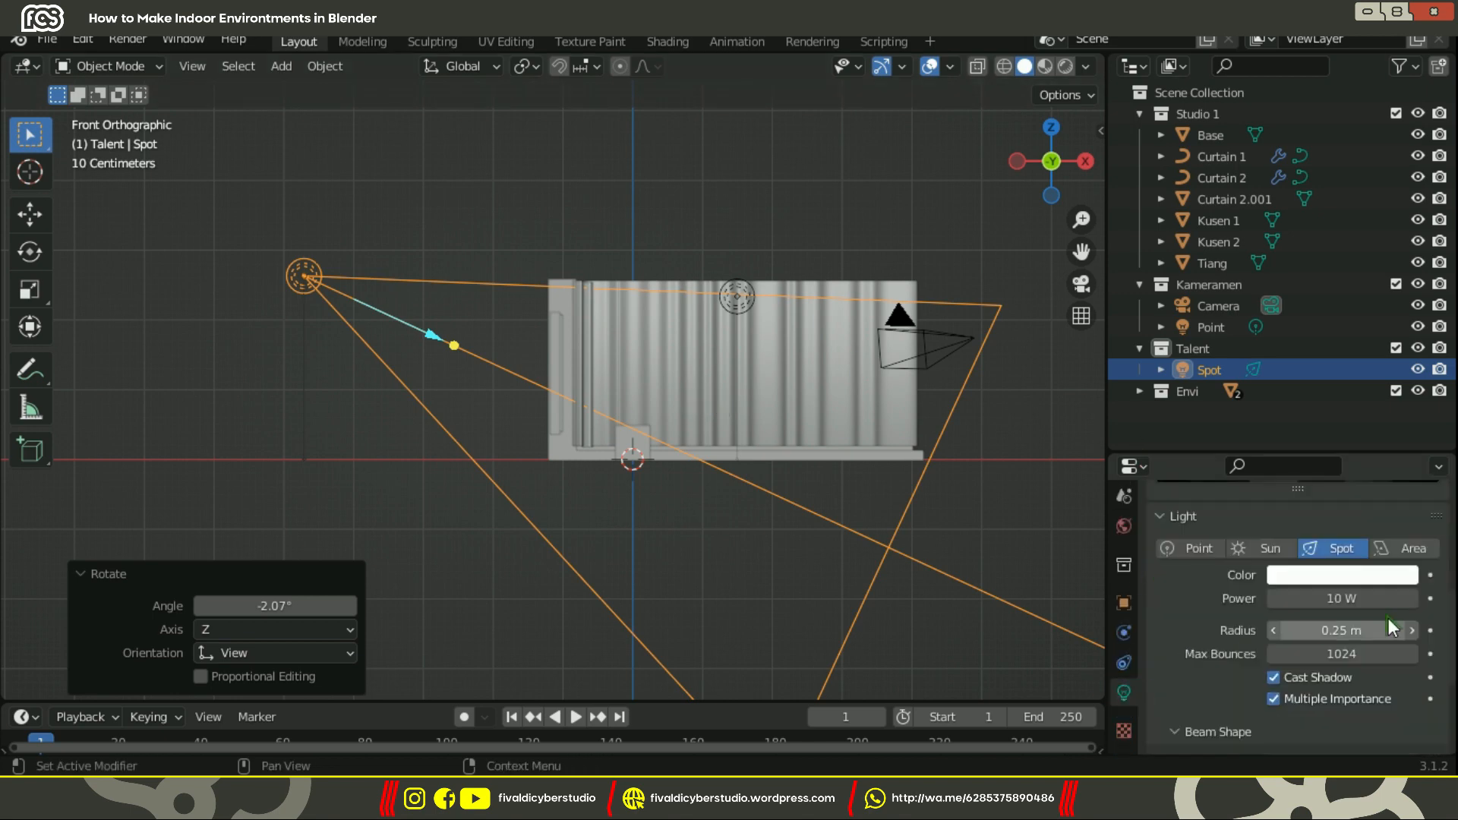
{"action": "scroll", "coordinate": [1388, 618], "scroll_direction": "down", "scroll_amount": 5}
{"action": "left_click", "coordinate": [1273, 640]}
Move the spot light along the Y axis in left view so its beam falls on the window.
{"action": "middle_click_drag", "start_coordinate": [850, 215], "coordinate": [736, 309]}
{"action": "key", "text": "grave"}
{"action": "left_click", "coordinate": [852, 311]}
{"action": "key", "text": "grave"}
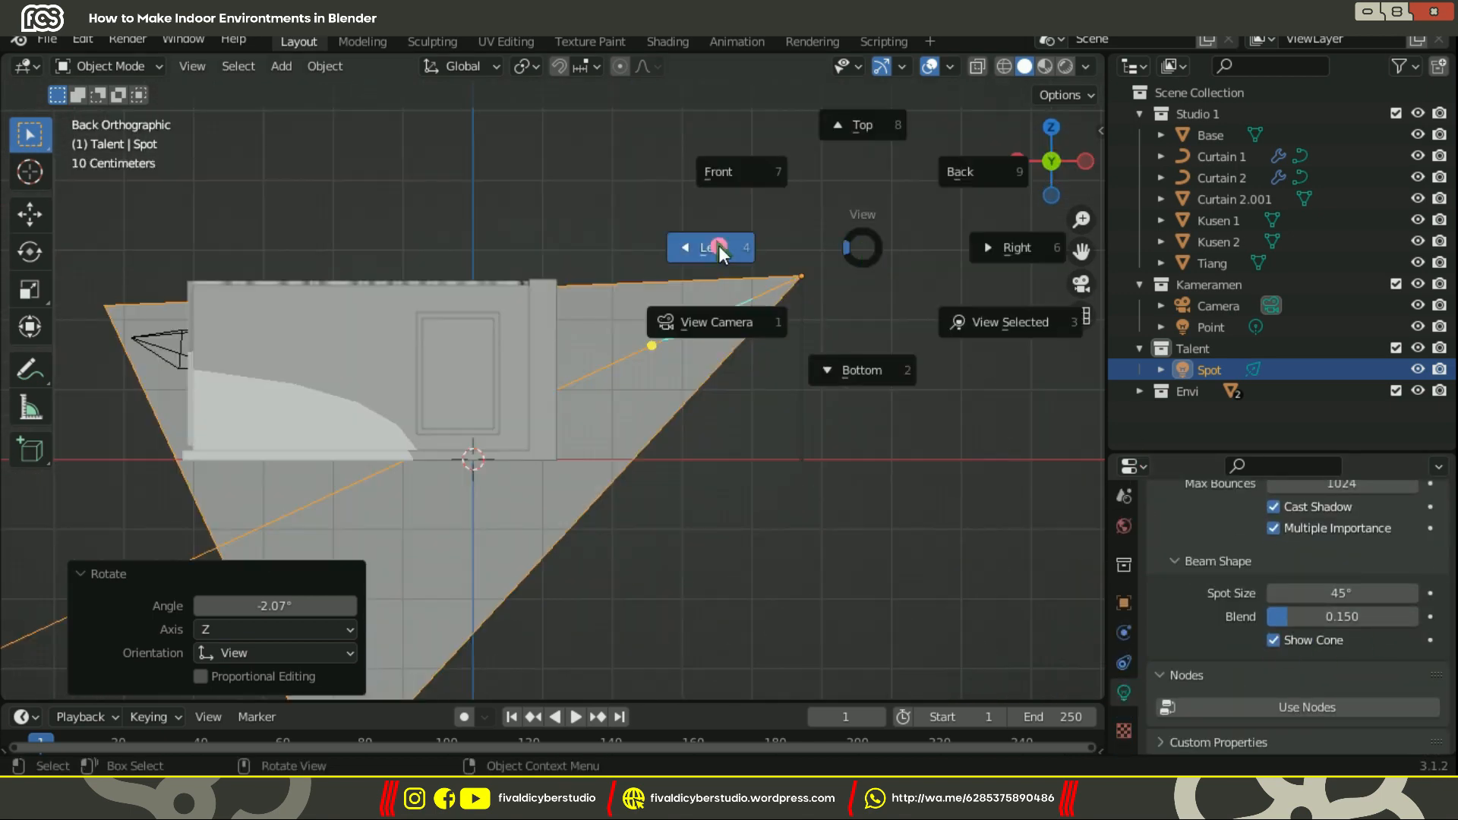
{"action": "left_click", "coordinate": [716, 247]}
{"action": "key", "text": "g"}
{"action": "key", "text": "y"}
{"action": "left_click", "coordinate": [614, 365]}
Lower the spot light about 0.08 m along Z in front view.
{"action": "key", "text": "grave"}
{"action": "left_click", "coordinate": [626, 401]}
{"action": "left_click", "coordinate": [878, 396]}
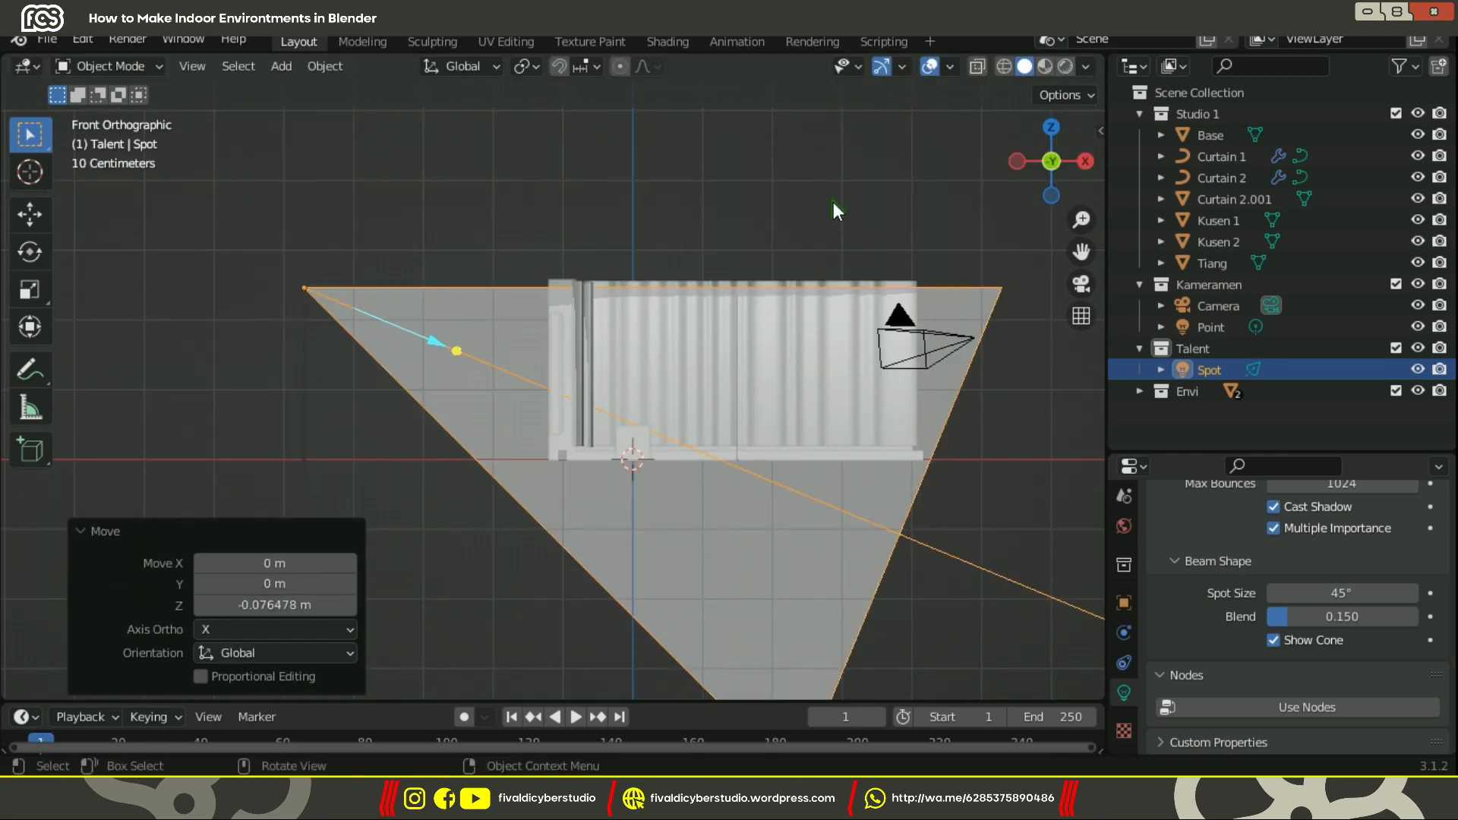
{"action": "left_click", "coordinate": [833, 202]}
Reduce the Spot Size to 27.2° and rotate the light about -5.1° in front view toward the room.
{"action": "middle_click_drag", "start_coordinate": [949, 199], "coordinate": [794, 266]}
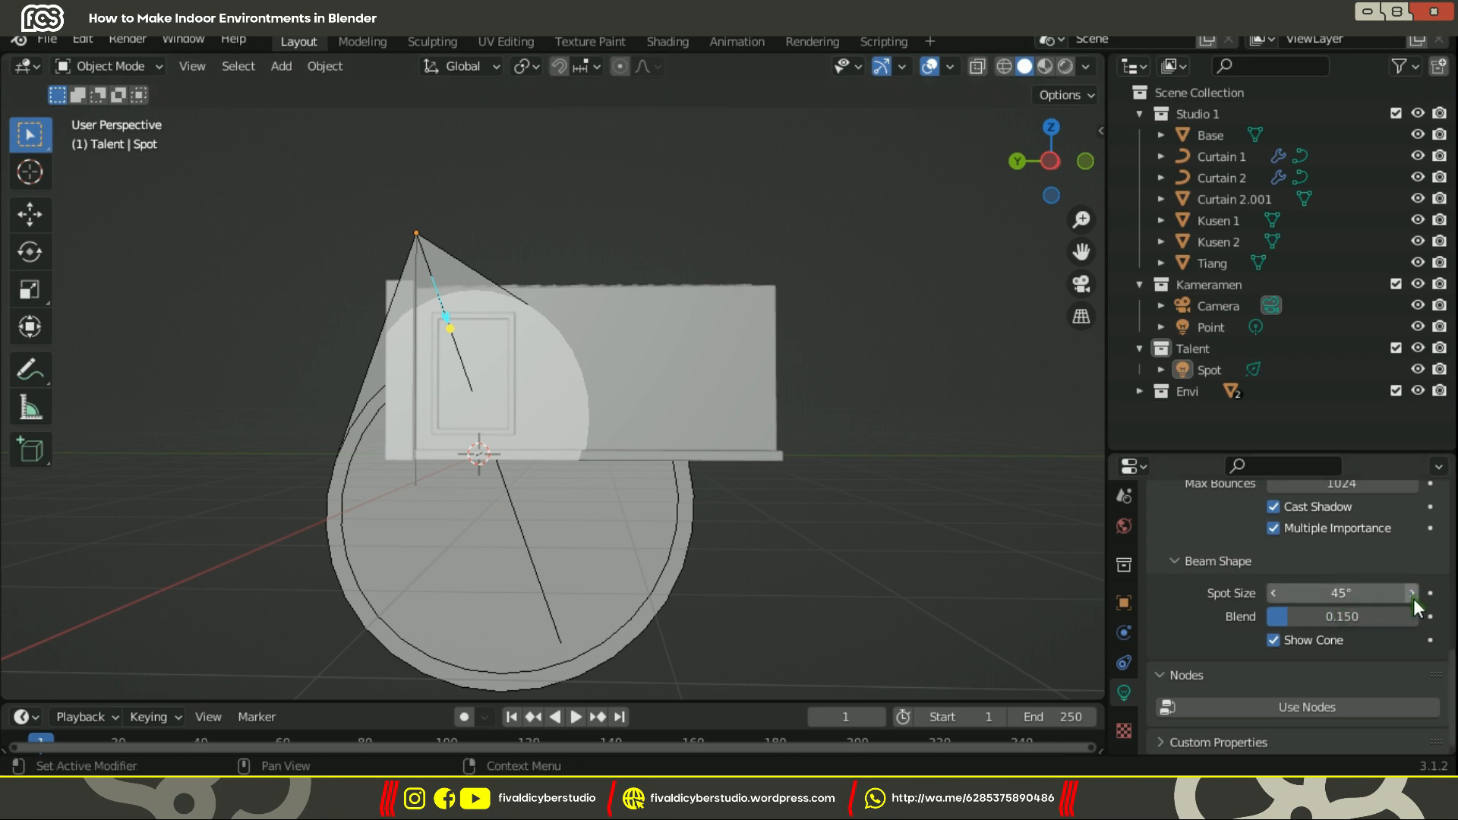
{"action": "left_click_drag", "start_coordinate": [1341, 593], "coordinate": [1300, 593]}
{"action": "middle_click_drag", "start_coordinate": [951, 434], "coordinate": [804, 487]}
{"action": "key", "text": "KP_1"}
{"action": "left_click", "coordinate": [946, 507]}
{"action": "key", "text": "r"}
{"action": "left_click", "coordinate": [938, 444]}
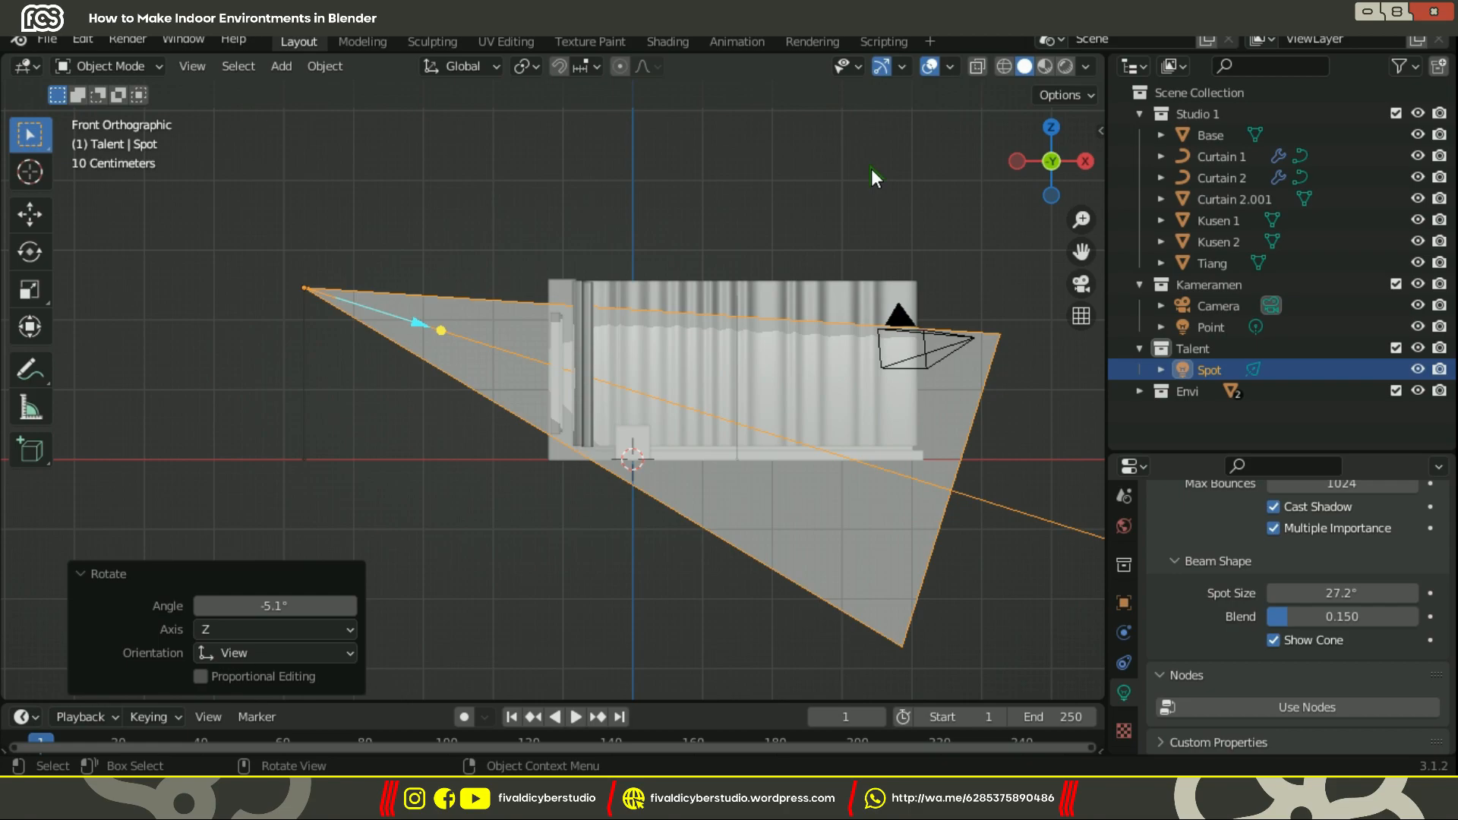
Switch the viewport to Rendered shading and check the spot beam inside the room.
{"action": "key", "text": "z"}
{"action": "left_click", "coordinate": [782, 246]}
{"action": "middle_click_drag", "start_coordinate": [782, 259], "coordinate": [593, 296]}
{"action": "left_click", "coordinate": [869, 179]}
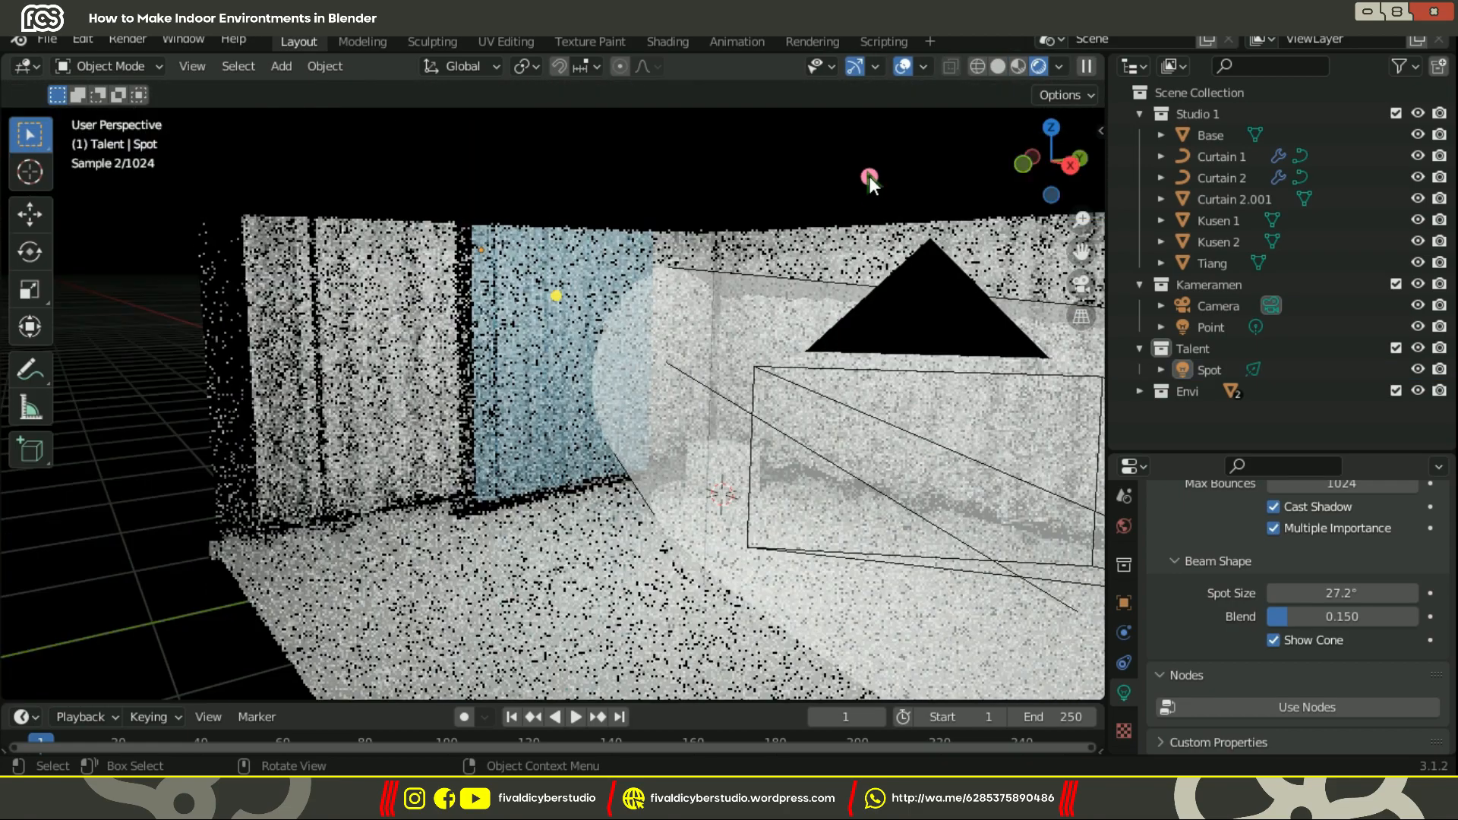
Set the spot light's power to 100 W and switch to the camera view.
{"action": "left_click", "coordinate": [747, 270]}
{"action": "double_click", "coordinate": [1350, 540]}
{"action": "type", "text": "5"}
{"action": "key", "text": "Return"}
{"action": "key", "text": "KP_0"}
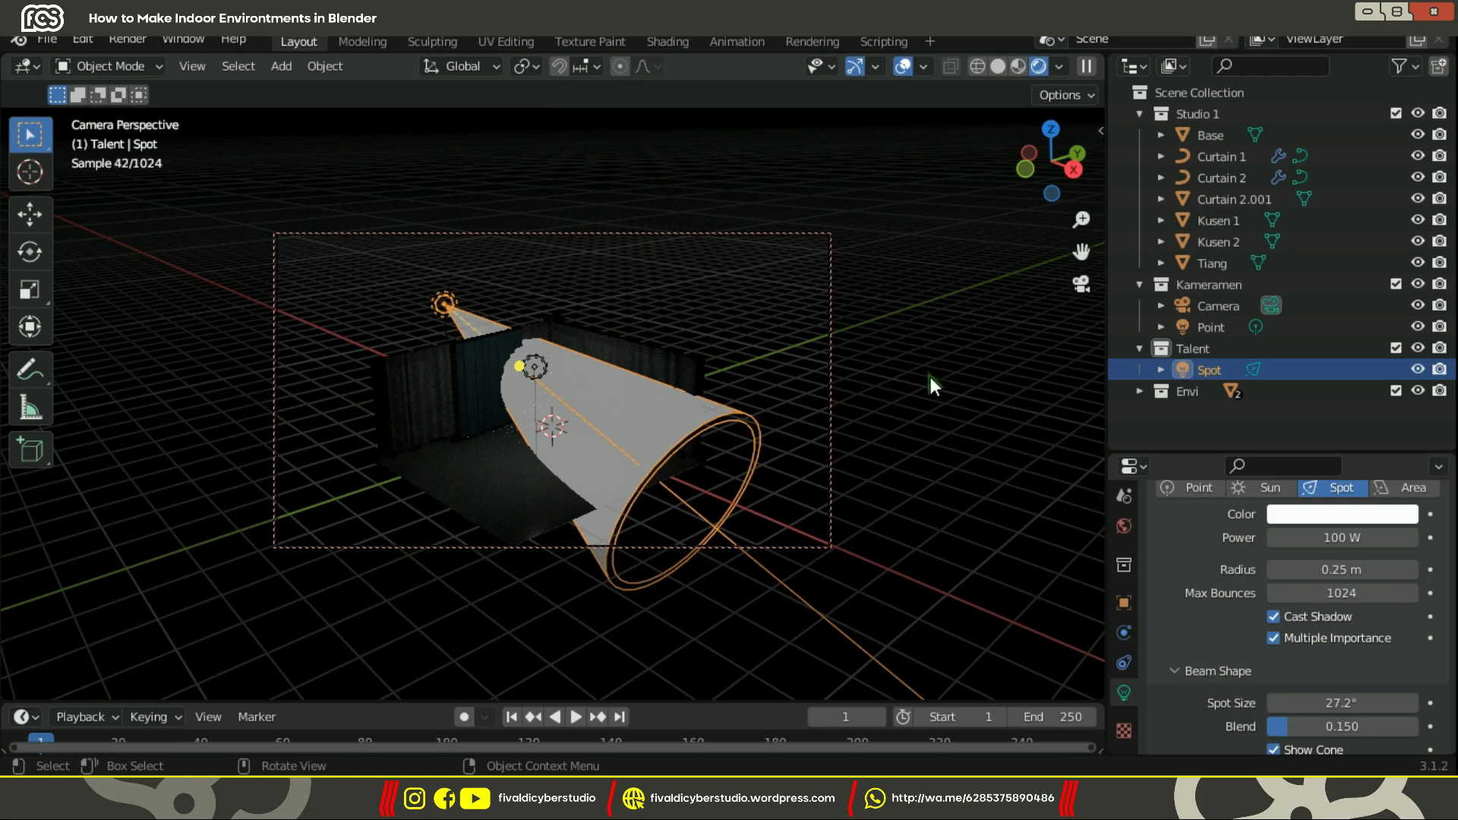
Switch the viewport to Material Preview shading and inspect the spot beam at the curtained corner of the room.
{"action": "scroll", "coordinate": [1301, 599], "scroll_direction": "up", "scroll_amount": 8}
{"action": "key", "text": "w"}
{"action": "scroll", "coordinate": [725, 397], "scroll_direction": "up", "scroll_amount": 3}
{"action": "key", "text": "z"}
{"action": "left_click", "coordinate": [696, 515]}
{"action": "key", "text": "KP_0"}
{"action": "key", "text": "w"}
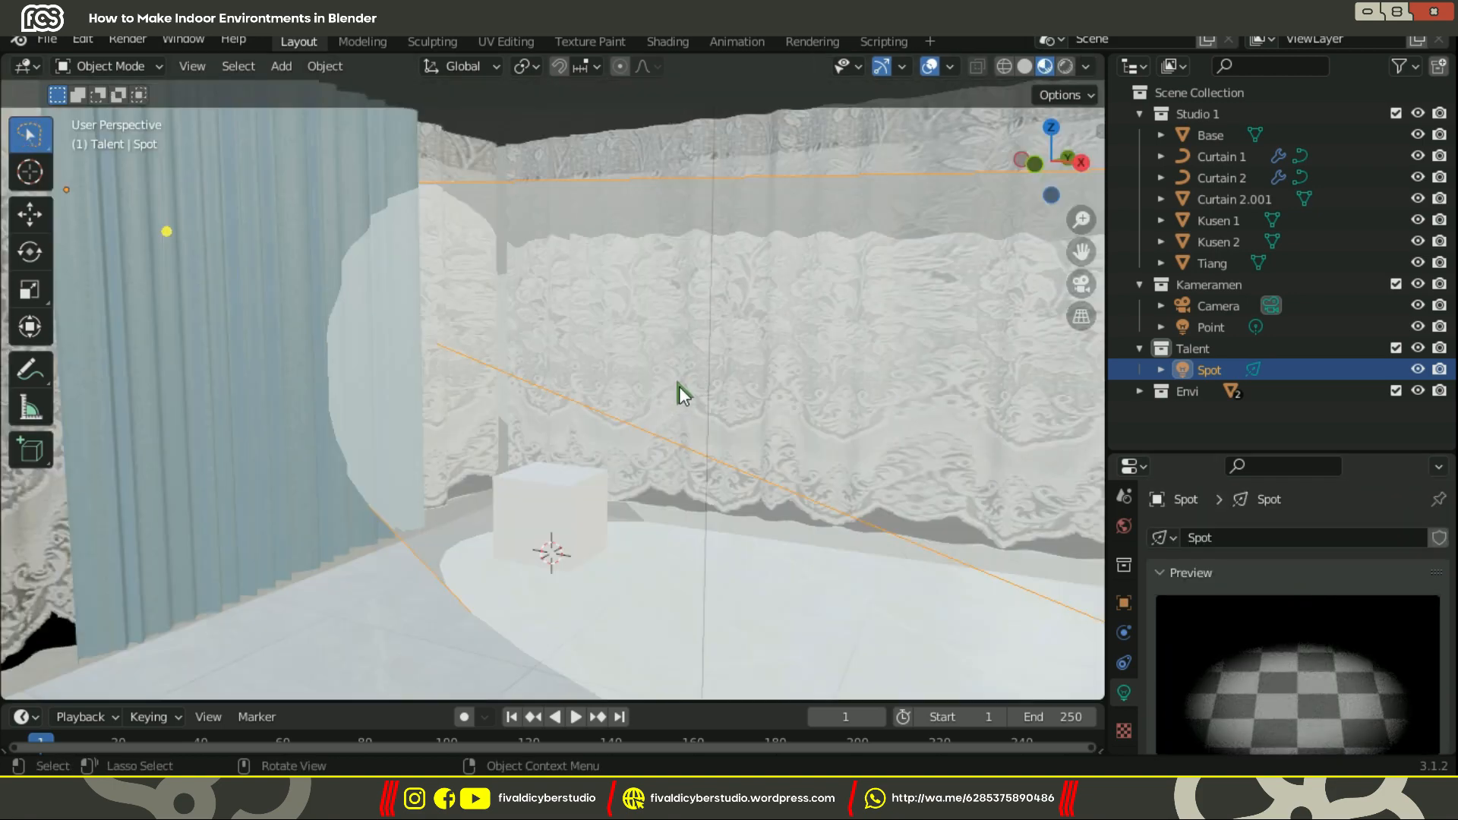
{"action": "middle_click_drag", "start_coordinate": [679, 385], "coordinate": [677, 439]}
{"action": "scroll", "coordinate": [670, 247], "scroll_direction": "down", "scroll_amount": 1}
Look through the spot light's properties, including its shadow and beam shape settings.
{"action": "left_click", "coordinate": [770, 156]}
{"action": "scroll", "coordinate": [1329, 577], "scroll_direction": "down", "scroll_amount": 10}
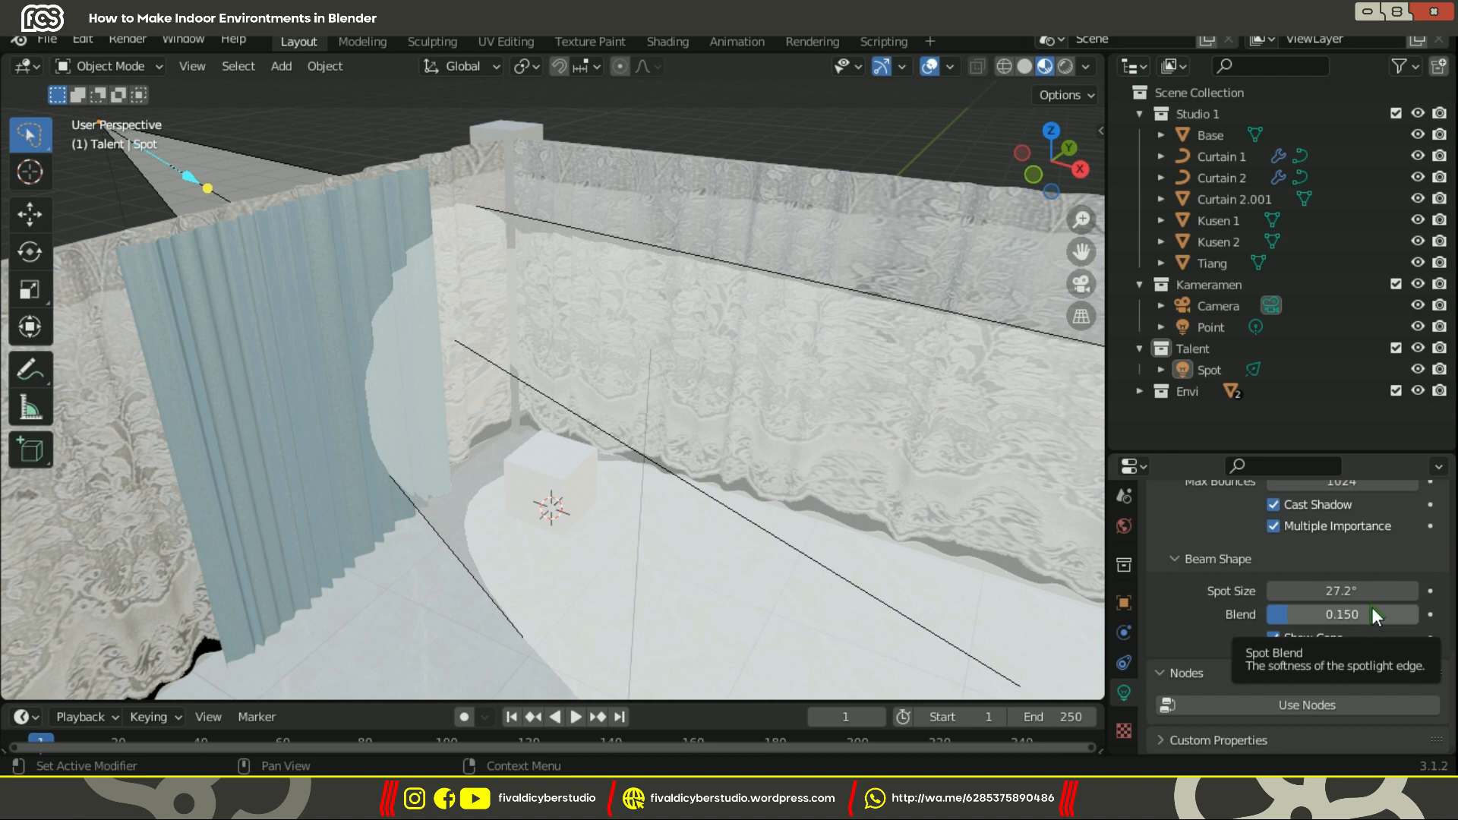
{"action": "left_click", "coordinate": [1123, 662]}
{"action": "left_click", "coordinate": [1124, 633]}
{"action": "scroll", "coordinate": [1127, 549], "scroll_direction": "up", "scroll_amount": 3}
{"action": "left_click", "coordinate": [1124, 503]}
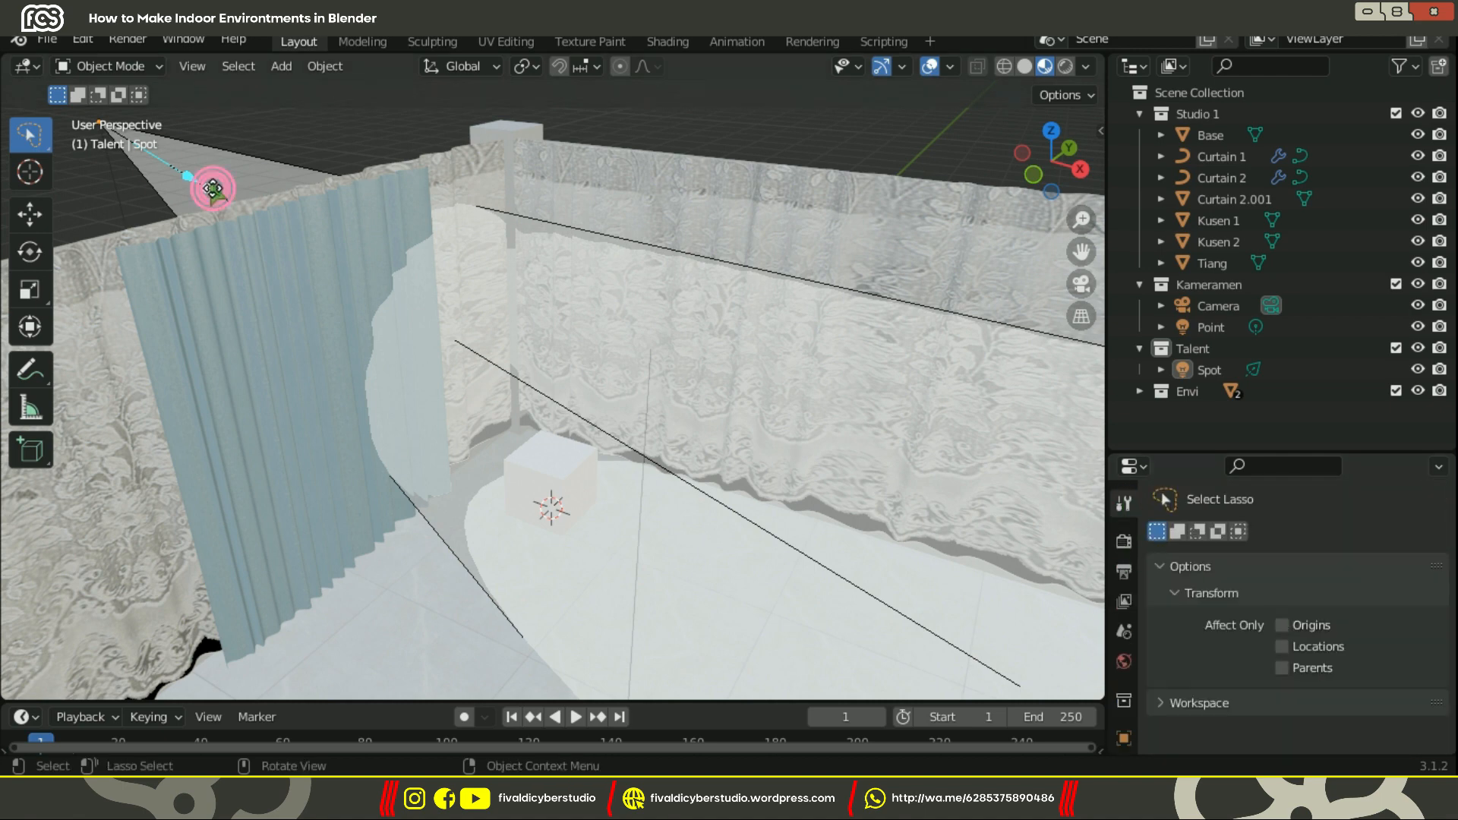
{"action": "left_click", "coordinate": [215, 190]}
{"action": "scroll", "coordinate": [1123, 630], "scroll_direction": "down", "scroll_amount": 3}
{"action": "left_click", "coordinate": [1124, 693]}
{"action": "scroll", "coordinate": [1259, 663], "scroll_direction": "down", "scroll_amount": 7}
{"action": "scroll", "coordinate": [1261, 656], "scroll_direction": "up", "scroll_amount": 7}
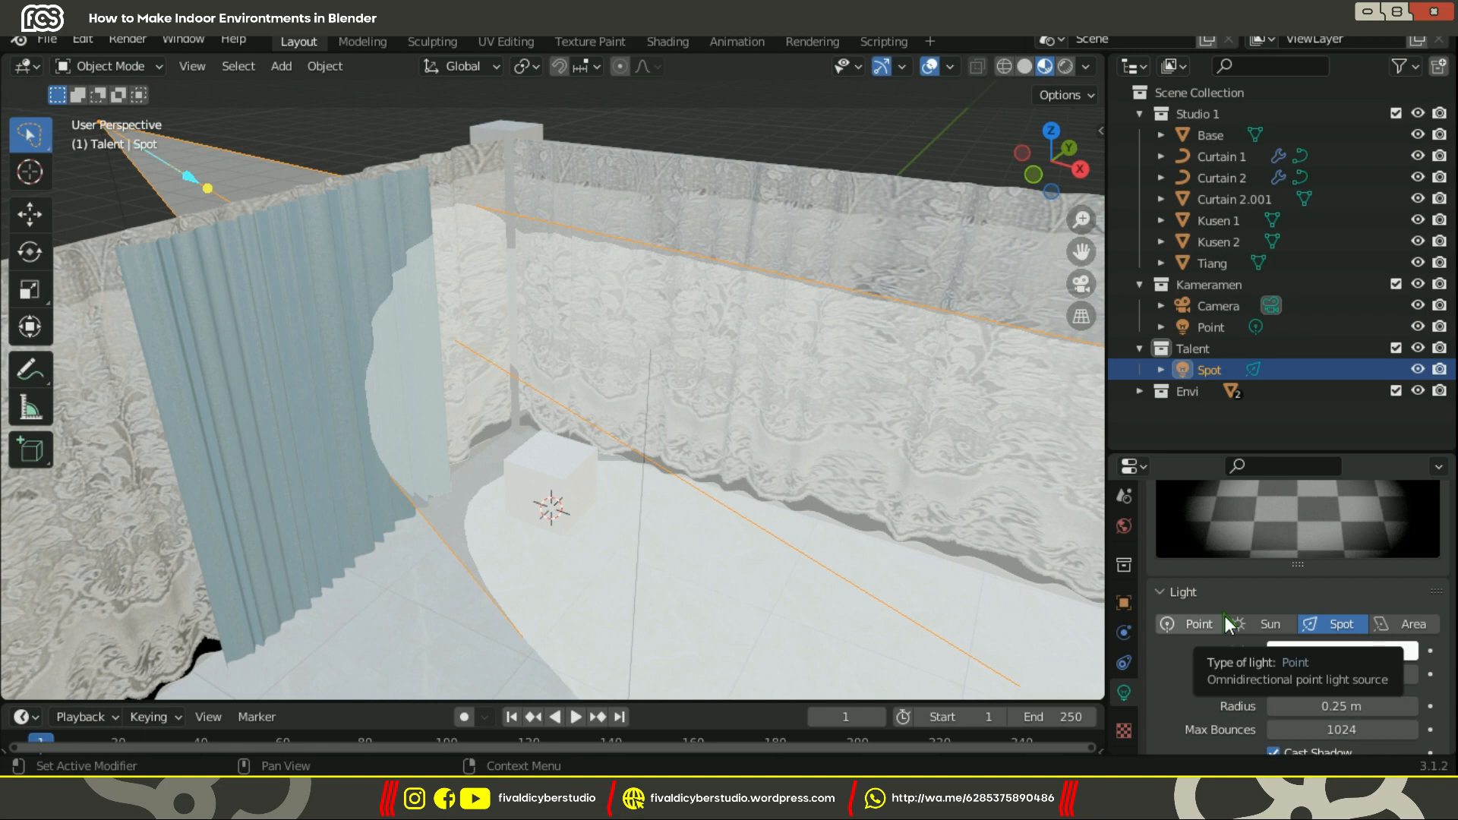
{"action": "scroll", "coordinate": [1348, 646], "scroll_direction": "down", "scroll_amount": 6}
{"action": "left_click", "coordinate": [1123, 603]}
{"action": "scroll", "coordinate": [1238, 656], "scroll_direction": "down", "scroll_amount": 7}
{"action": "left_click", "coordinate": [1123, 692]}
{"action": "scroll", "coordinate": [1252, 690], "scroll_direction": "up", "scroll_amount": 2}
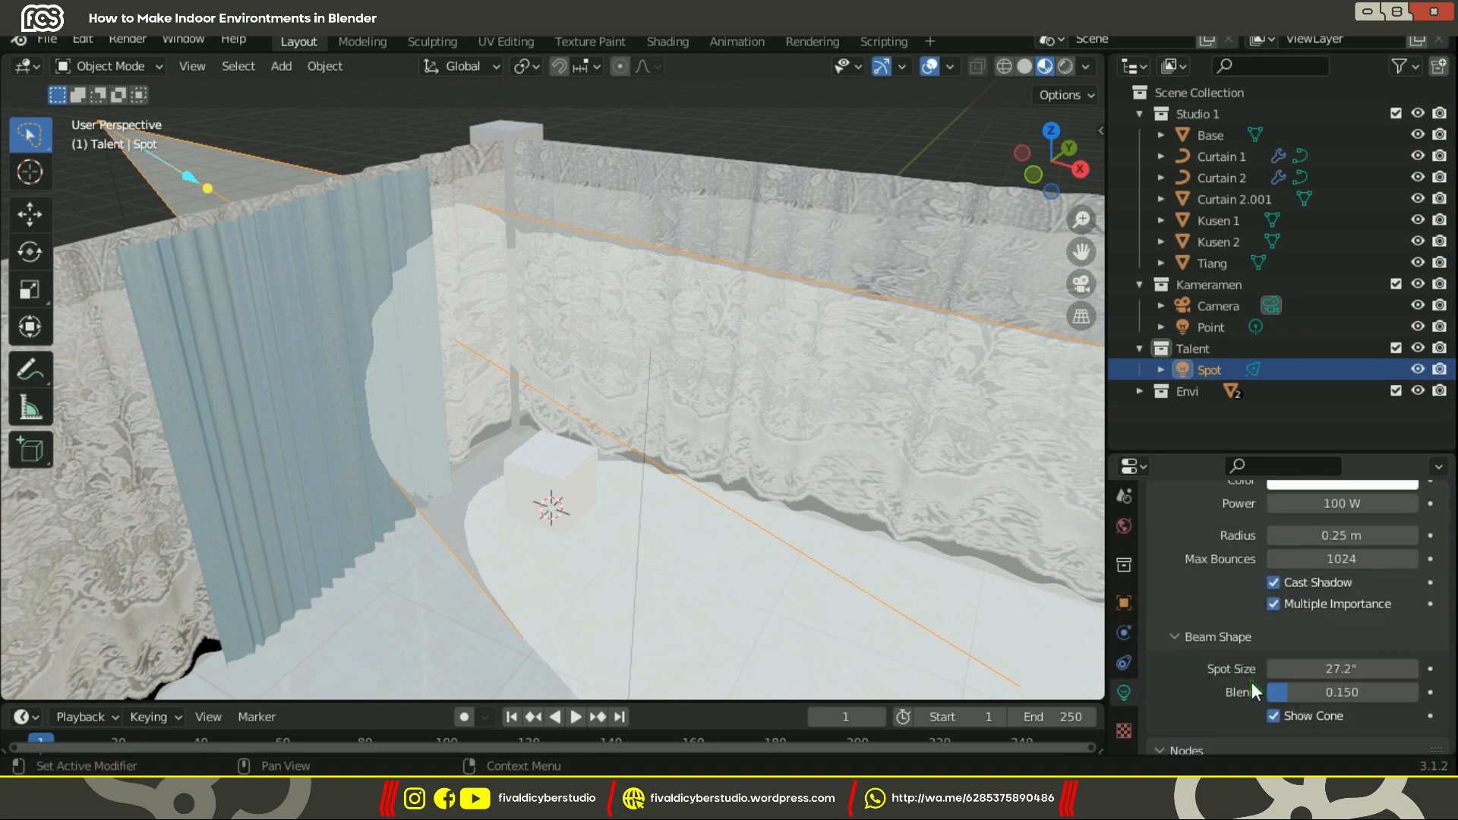
{"action": "scroll", "coordinate": [286, 232], "scroll_direction": "down", "scroll_amount": 3}
{"action": "right_click", "coordinate": [287, 232]}
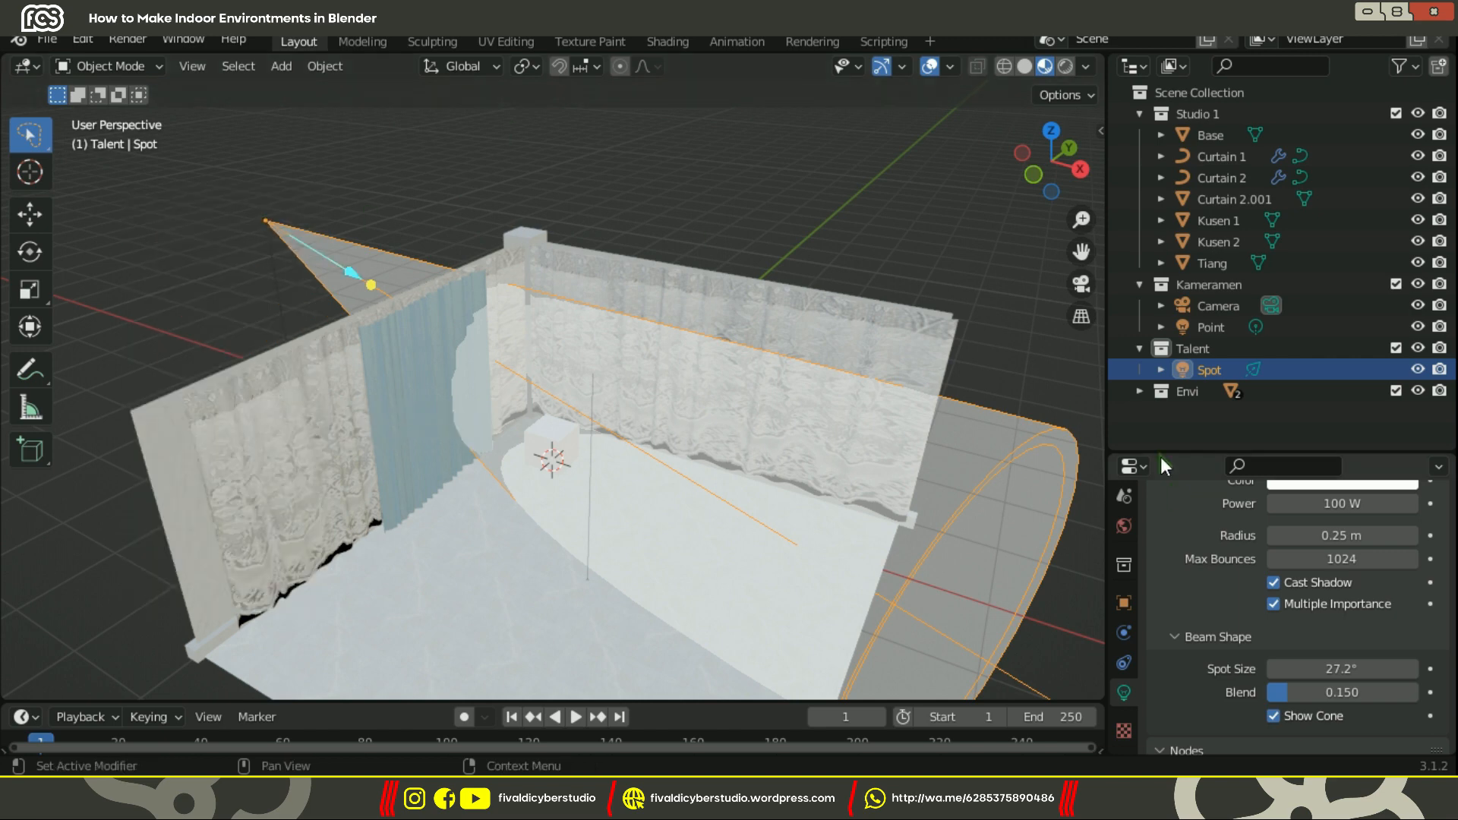
Enlarge the Properties editor over the Outliner and check the sampling and Light Paths render settings.
{"action": "left_click_drag", "start_coordinate": [1160, 454], "coordinate": [1160, 82]}
{"action": "left_click", "coordinate": [1123, 171]}
{"action": "scroll", "coordinate": [1275, 577], "scroll_direction": "down", "scroll_amount": 2}
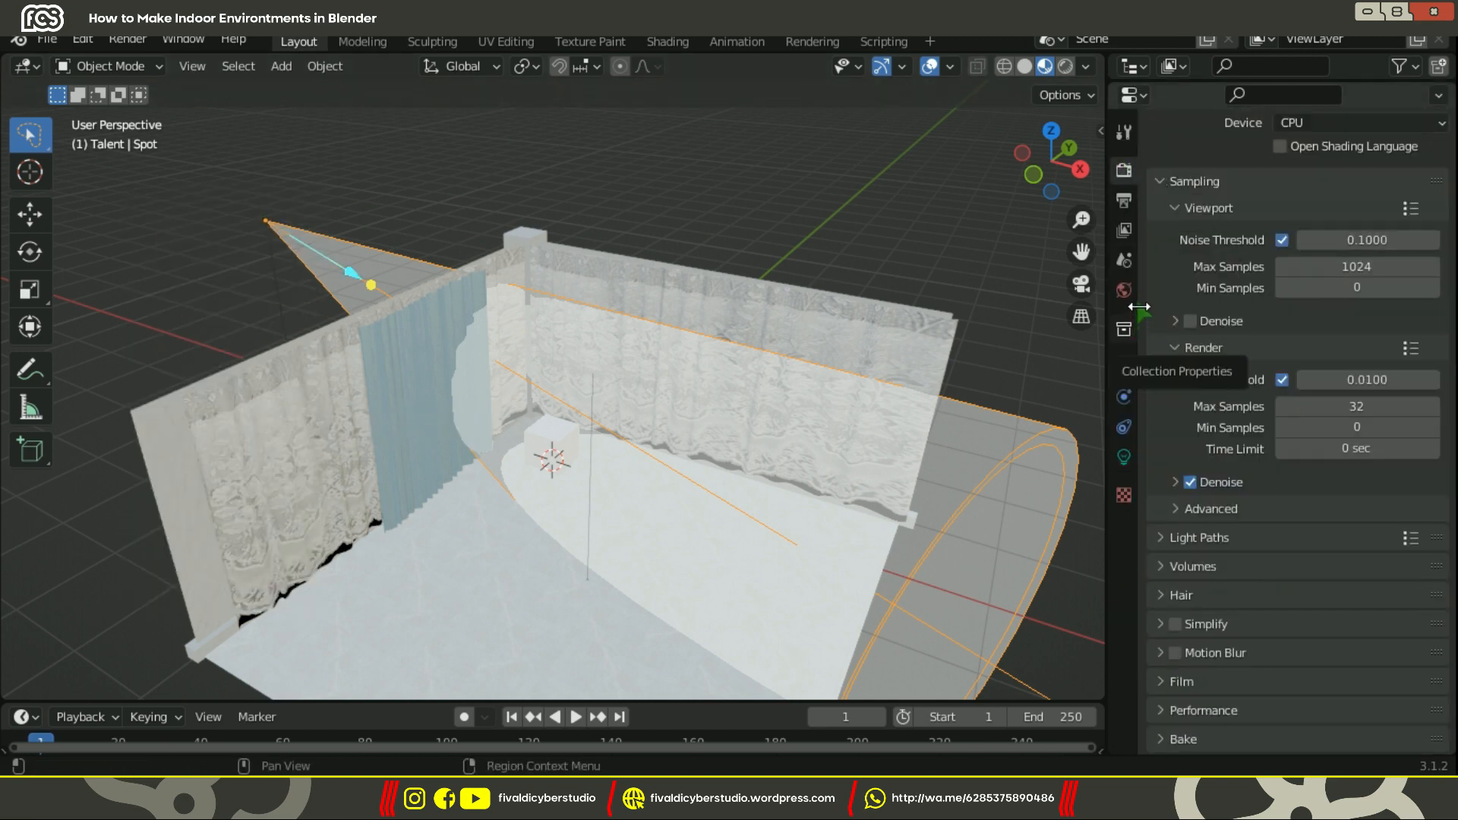
{"action": "left_click", "coordinate": [1156, 537]}
{"action": "left_click", "coordinate": [1156, 538]}
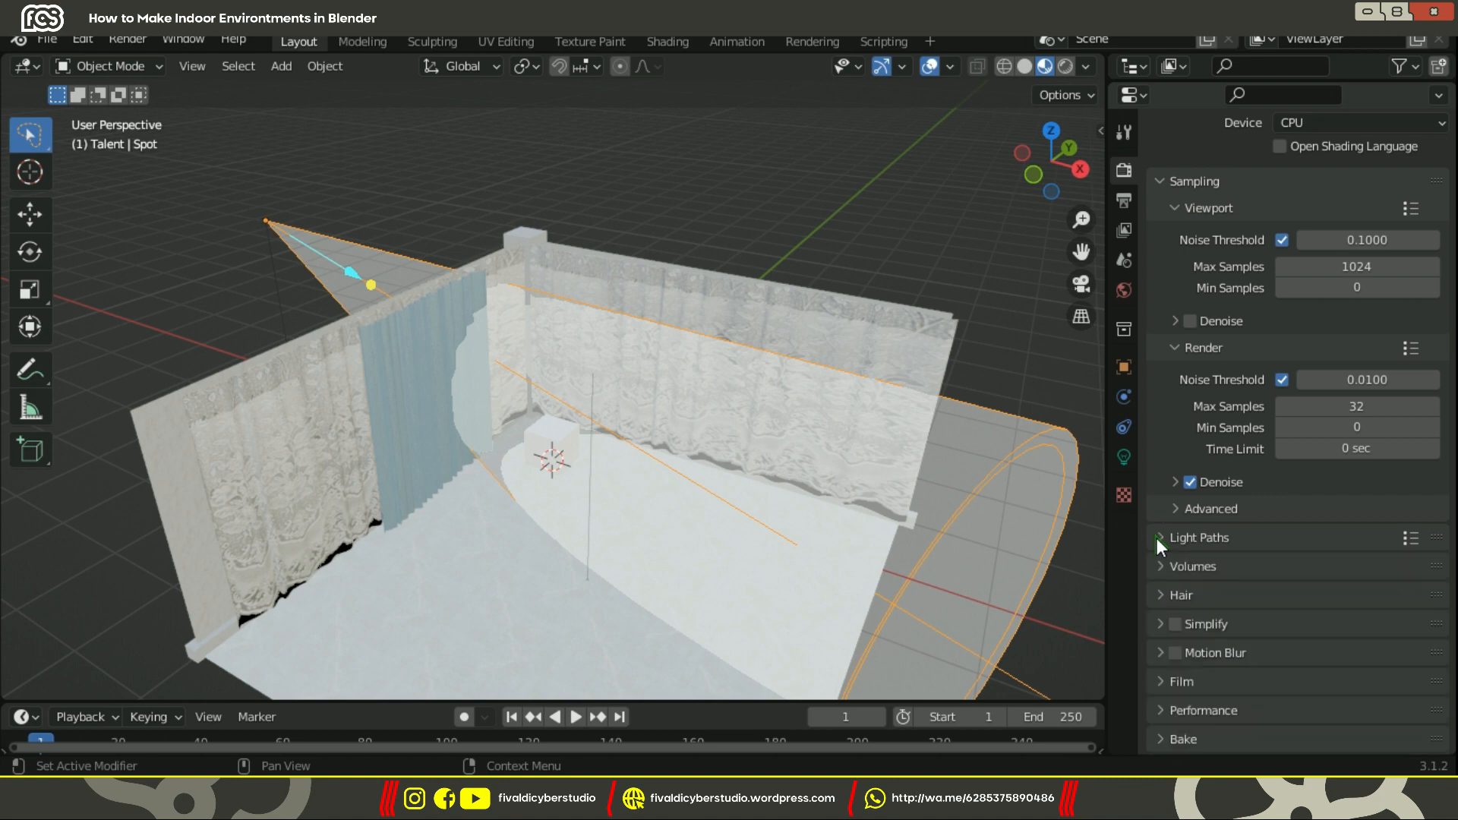
Set the spot light's Blend to 0.5 and switch the viewport to Rendered shading.
{"action": "right_click", "coordinate": [288, 255]}
{"action": "left_click", "coordinate": [287, 333]}
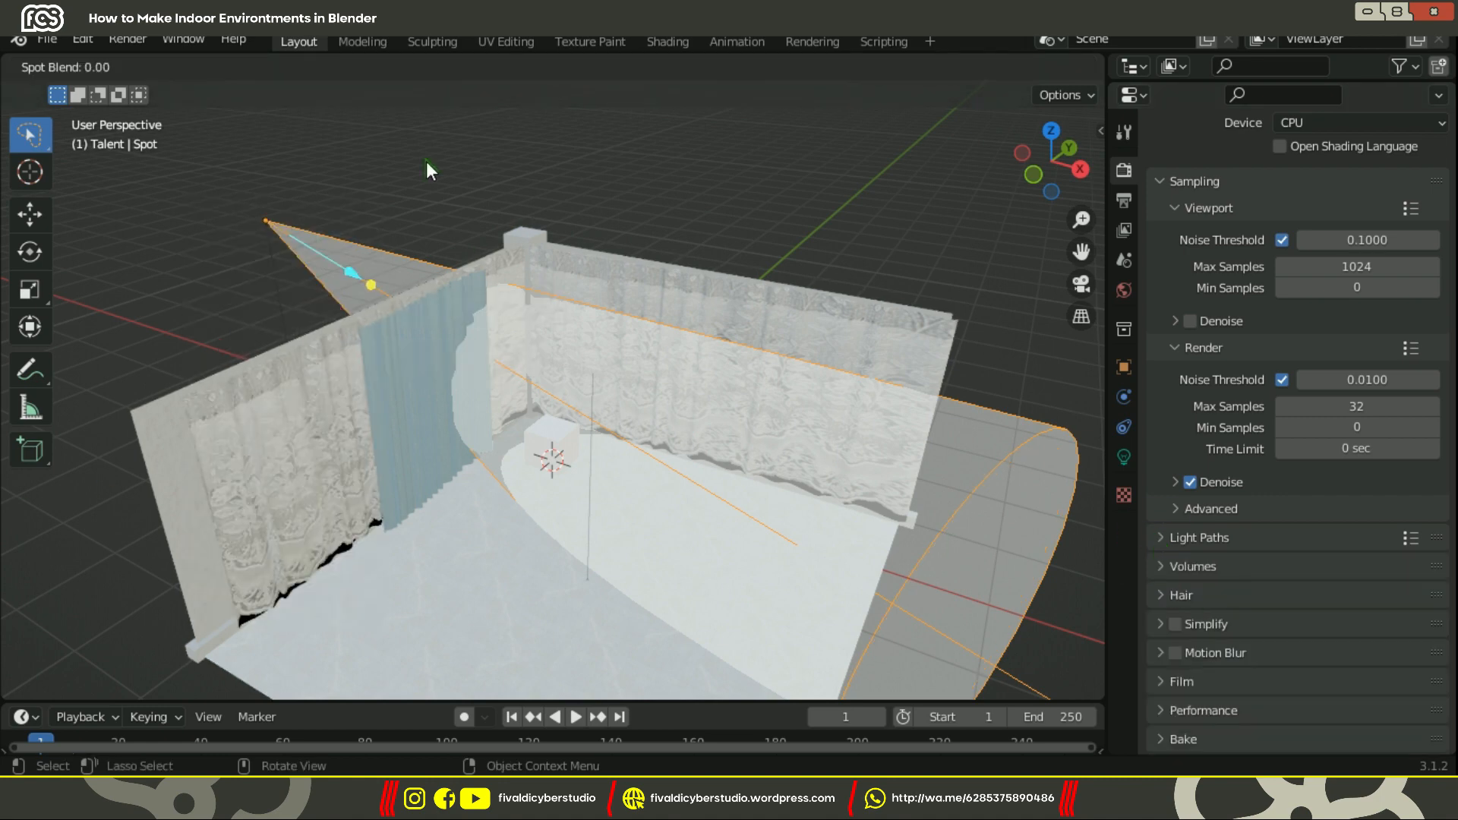
{"action": "left_click", "coordinate": [1361, 594]}
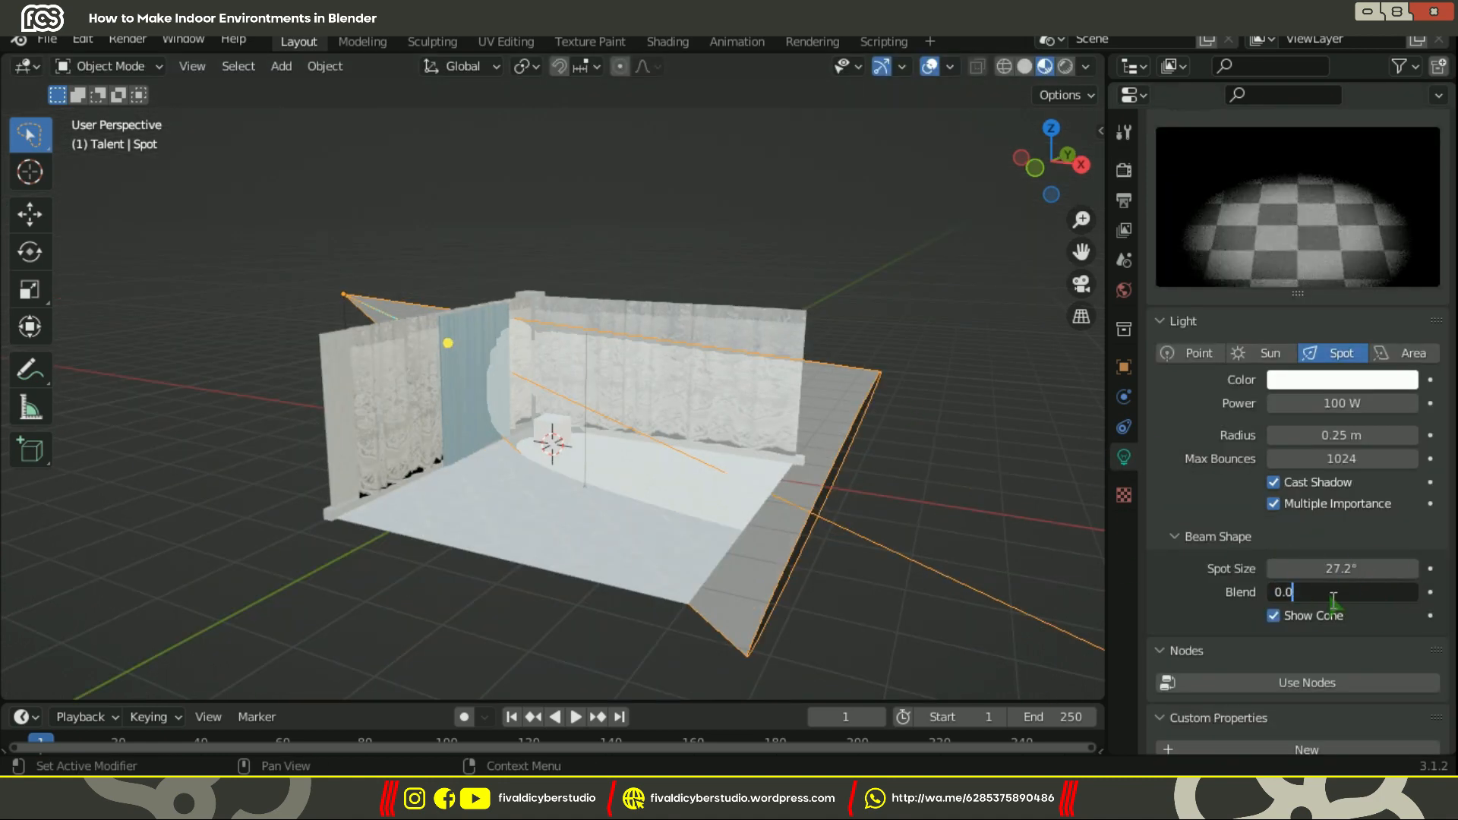
{"action": "key", "text": "BackSpace"}
{"action": "type", "text": "5"}
{"action": "key", "text": "Return"}
{"action": "left_click", "coordinate": [1348, 592]}
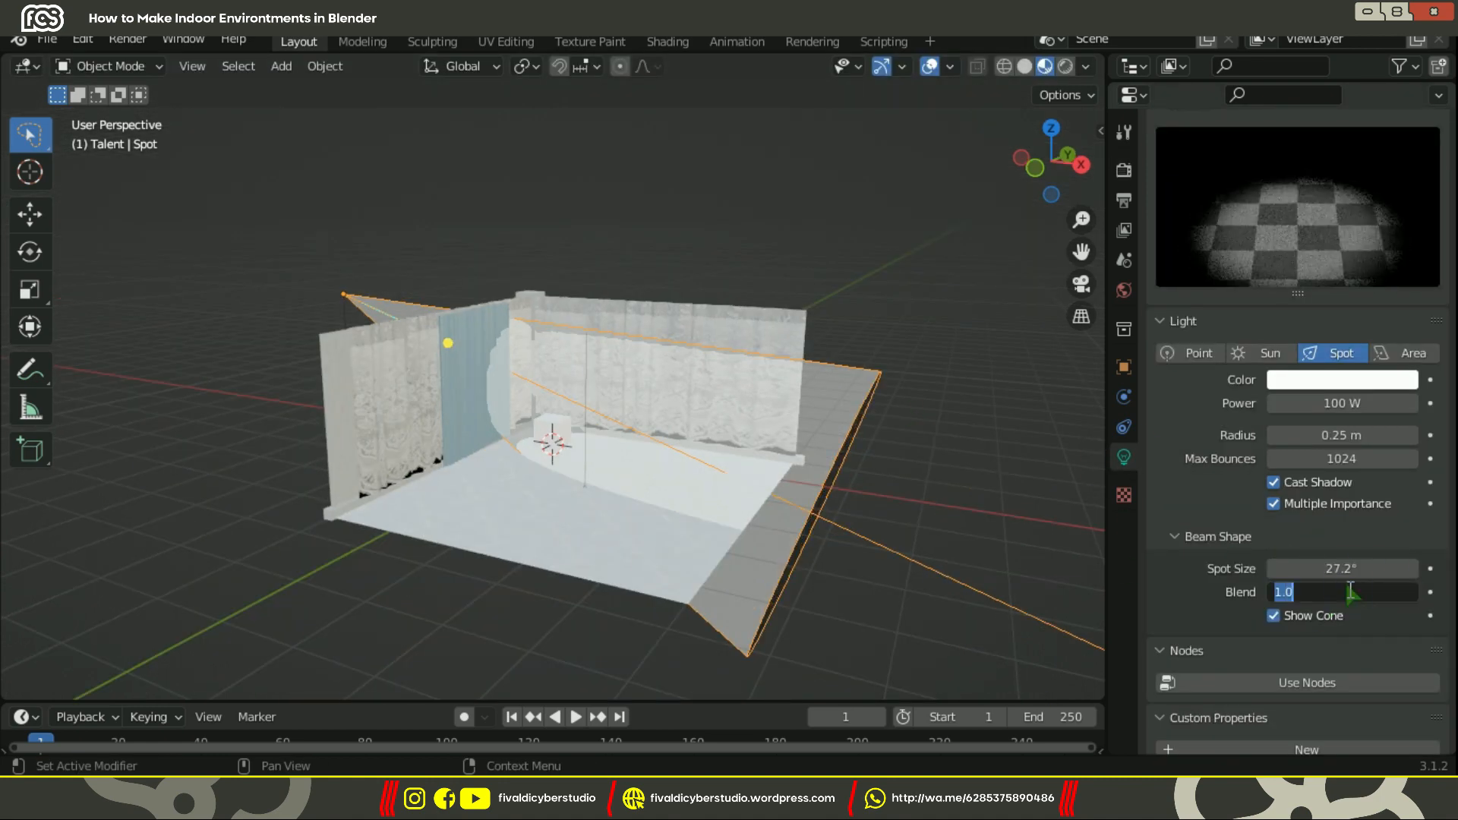
{"action": "key", "text": "Return"}
{"action": "left_click", "coordinate": [1065, 66]}
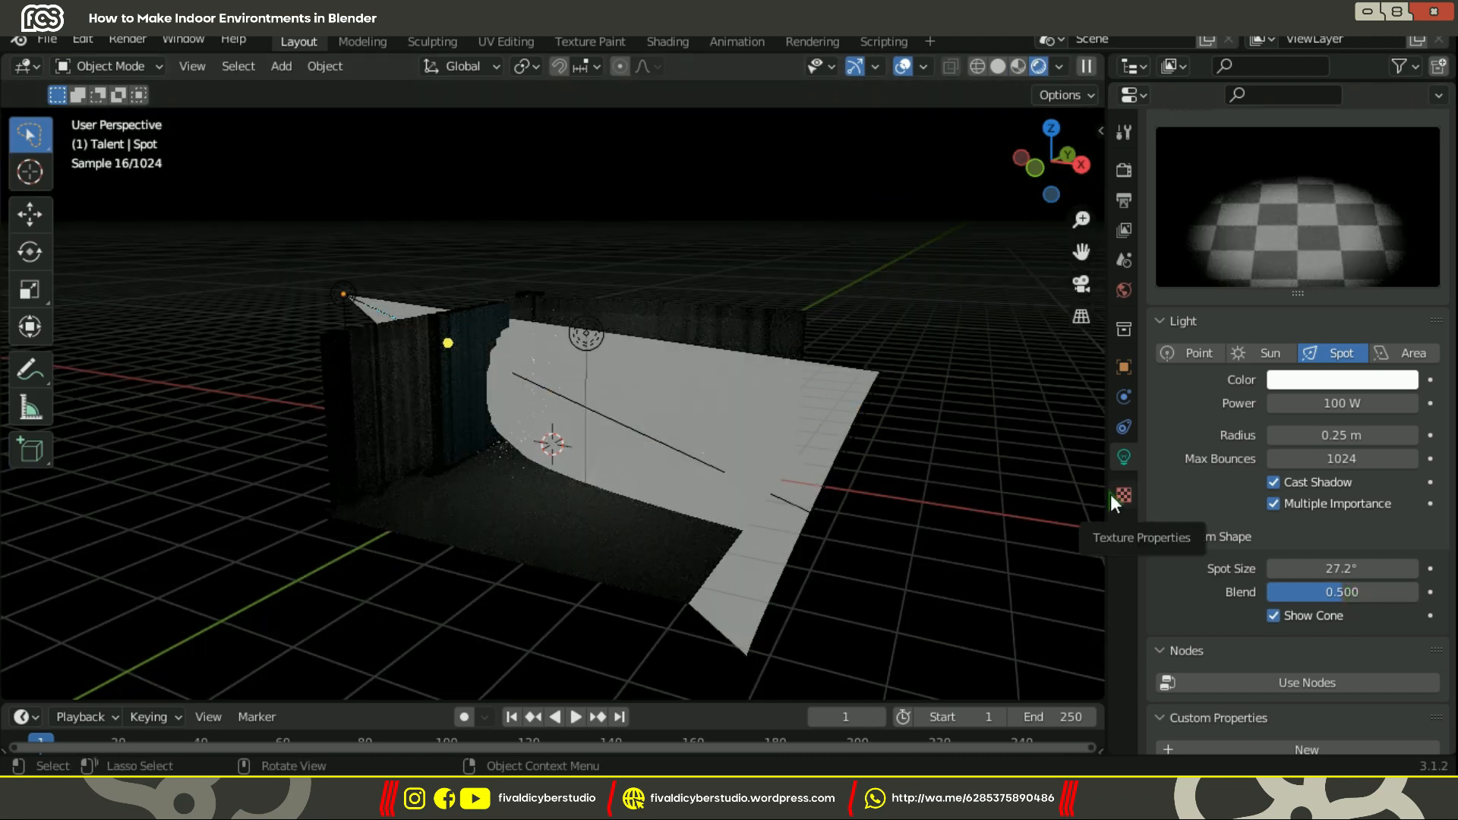
Examine the Cycles render settings for advanced sampling, light paths, volumes and performance, and return to the light's settings.
{"action": "left_click", "coordinate": [1124, 170]}
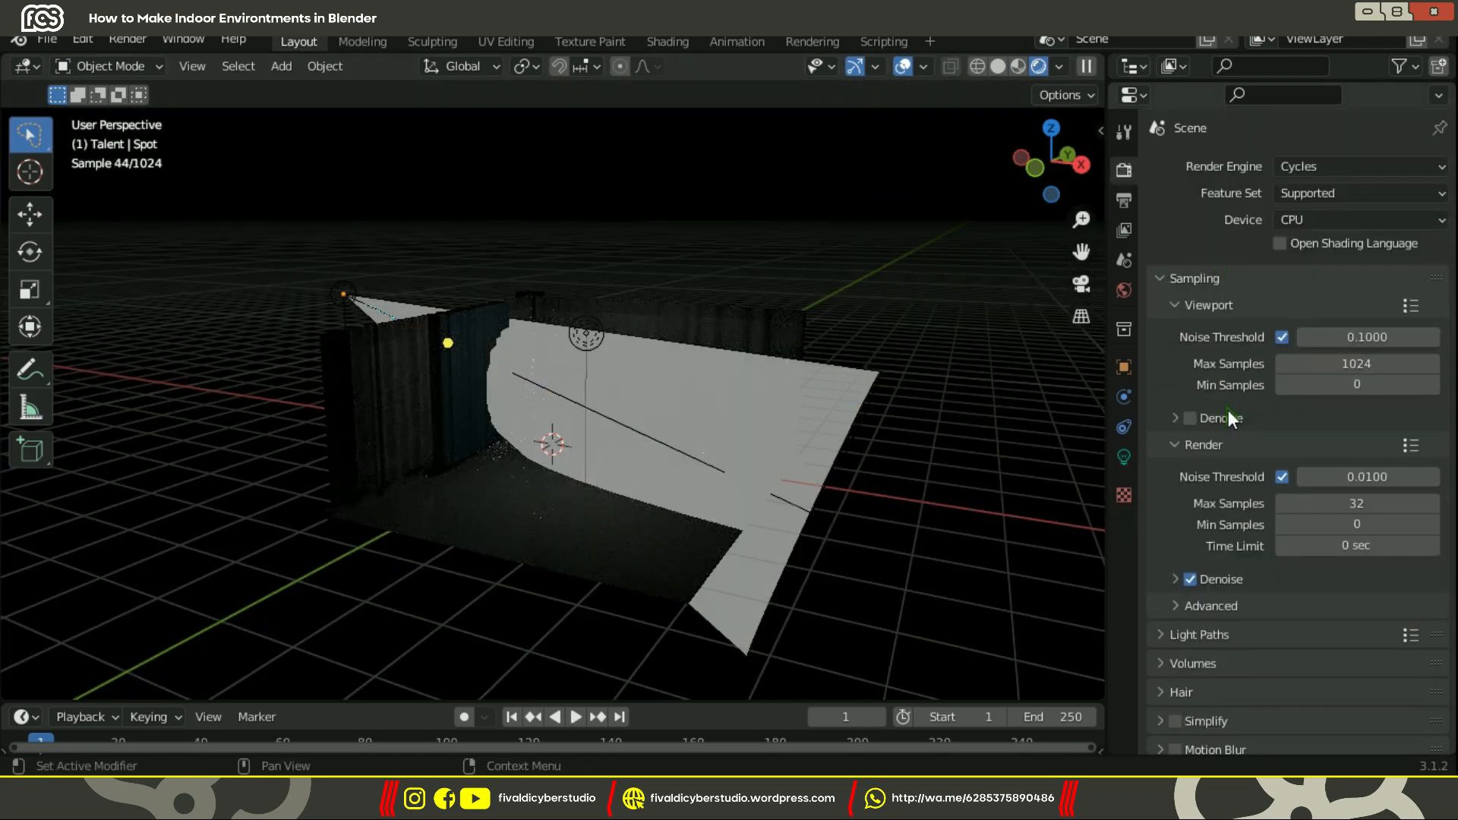
{"action": "scroll", "coordinate": [1196, 493], "scroll_direction": "down", "scroll_amount": 15}
{"action": "scroll", "coordinate": [1197, 524], "scroll_direction": "up", "scroll_amount": 9}
{"action": "left_click", "coordinate": [1197, 524]}
{"action": "scroll", "coordinate": [1243, 562], "scroll_direction": "down", "scroll_amount": 4}
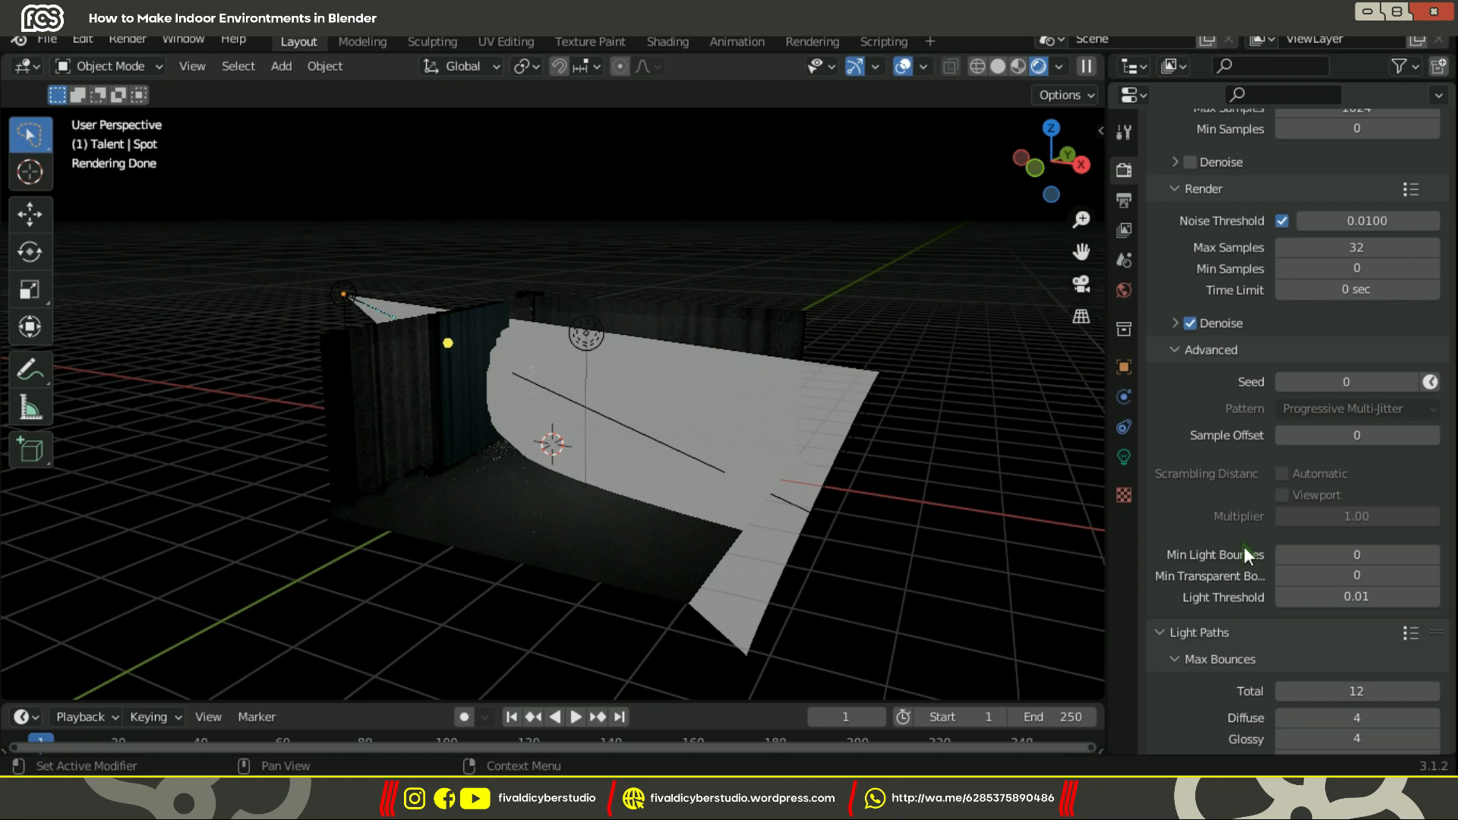
{"action": "scroll", "coordinate": [1218, 434], "scroll_direction": "down", "scroll_amount": 15}
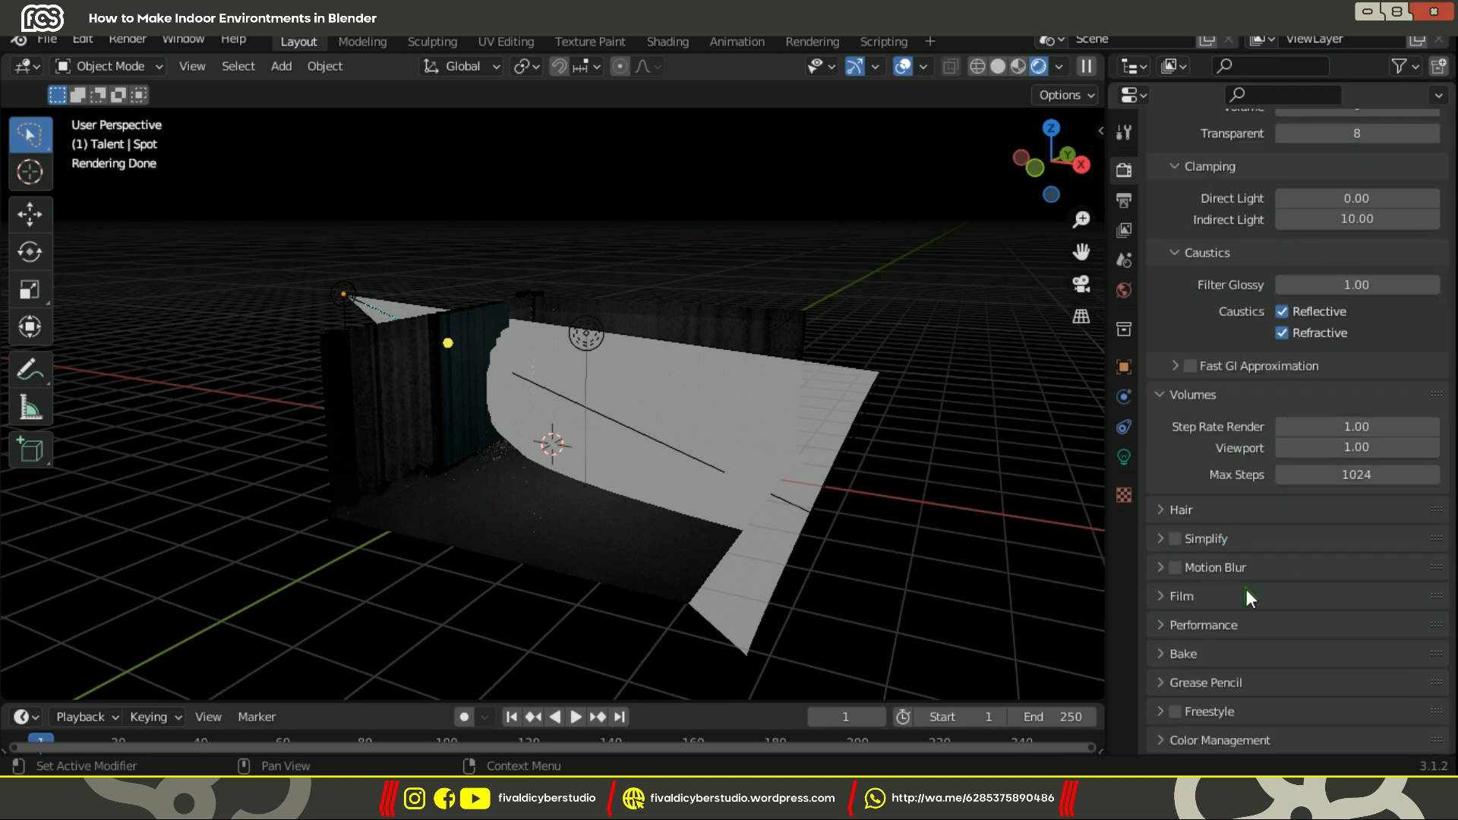
{"action": "left_click", "coordinate": [1199, 625]}
{"action": "scroll", "coordinate": [1185, 658], "scroll_direction": "down", "scroll_amount": 10}
{"action": "left_click", "coordinate": [1186, 740]}
{"action": "left_click", "coordinate": [1191, 679]}
{"action": "scroll", "coordinate": [1192, 675], "scroll_direction": "down", "scroll_amount": 7}
{"action": "scroll", "coordinate": [1192, 672], "scroll_direction": "up", "scroll_amount": 20}
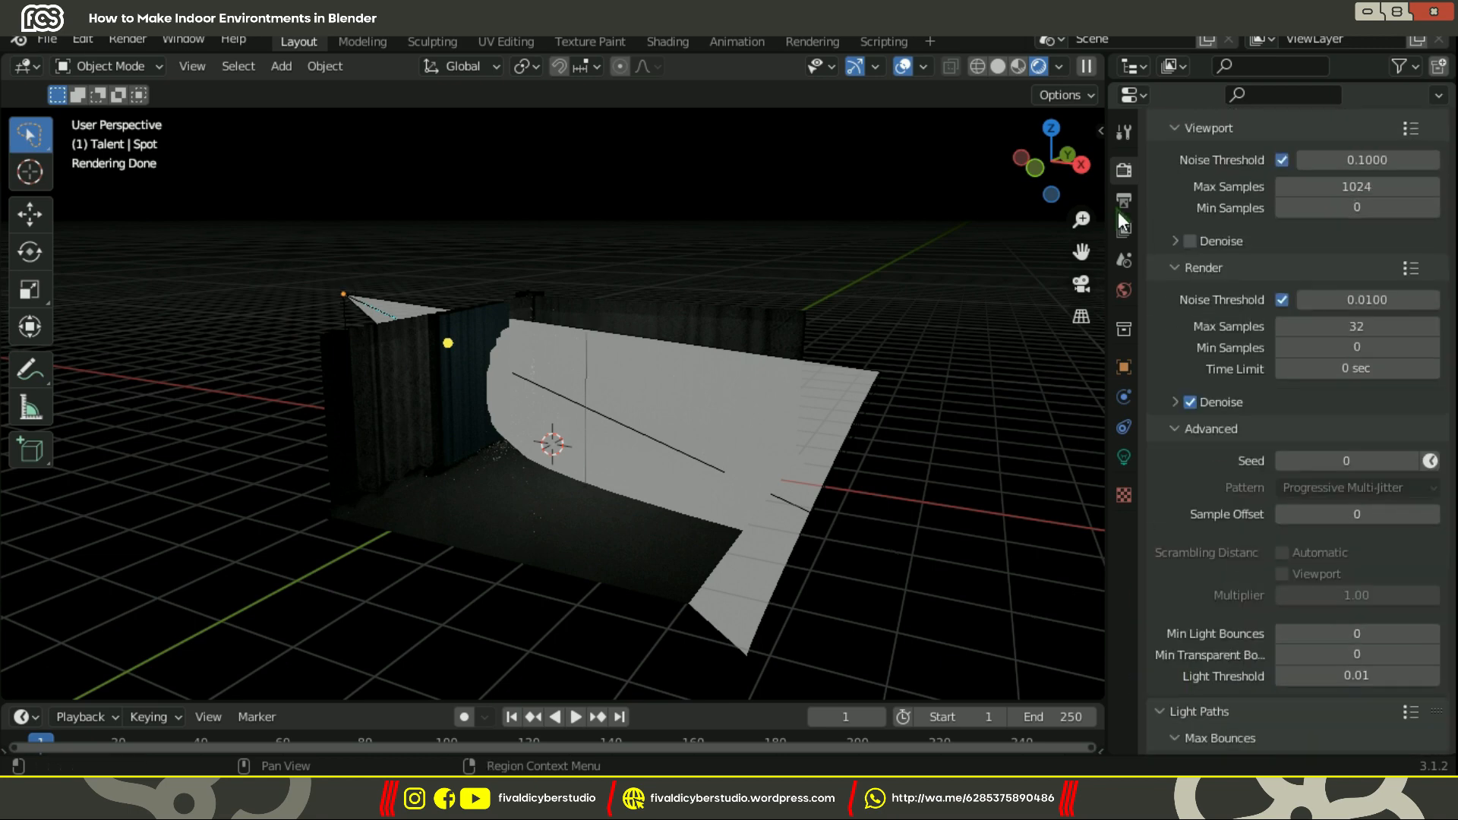
{"action": "left_click", "coordinate": [1124, 457]}
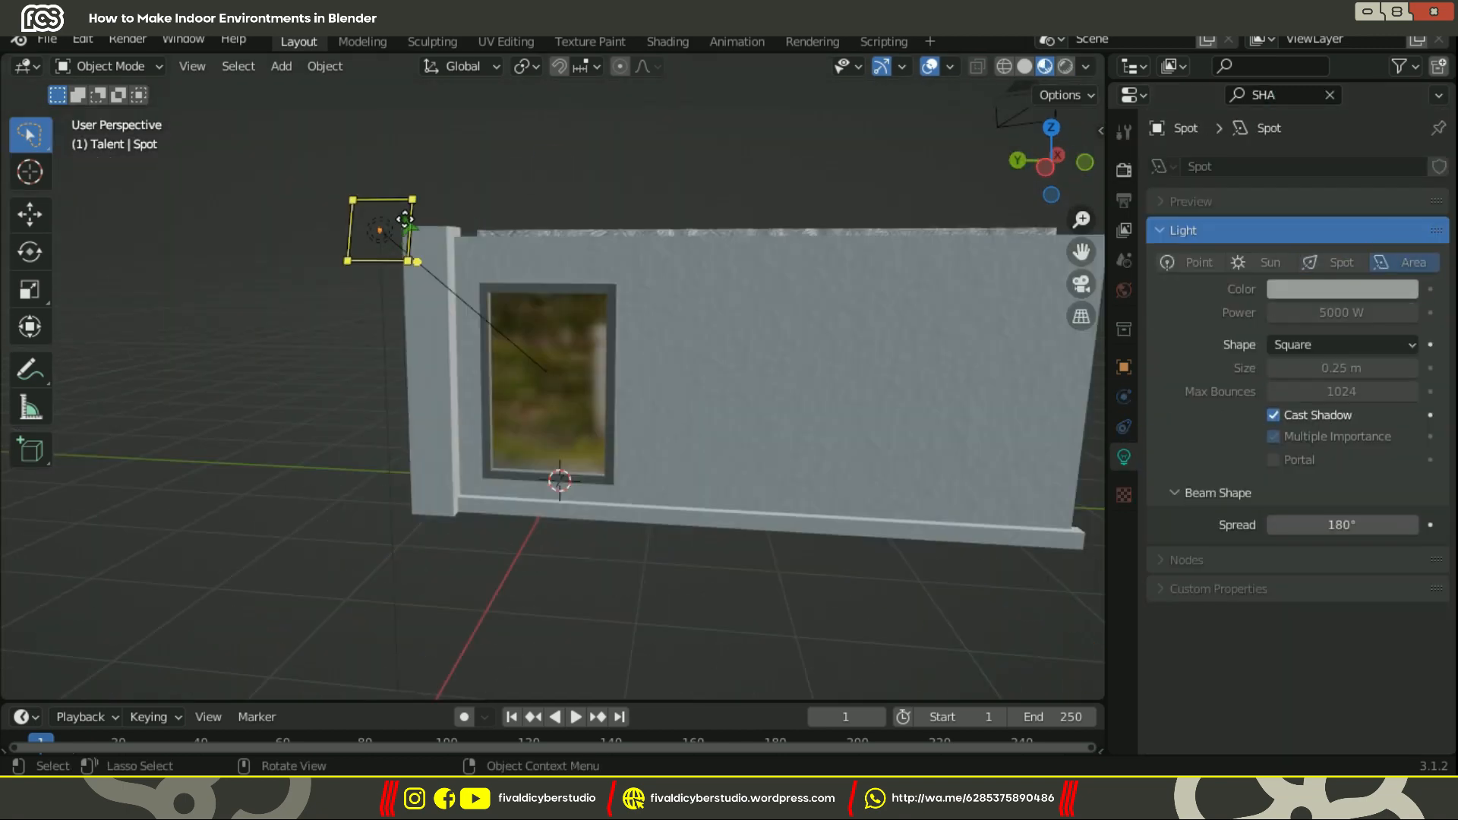
Resize the area light along the global axes to match the window opening, including a Z scale of 1.253.
{"action": "scroll", "coordinate": [405, 219], "scroll_direction": "down", "scroll_amount": 5}
{"action": "middle_click_drag", "start_coordinate": [405, 219], "coordinate": [615, 367]}
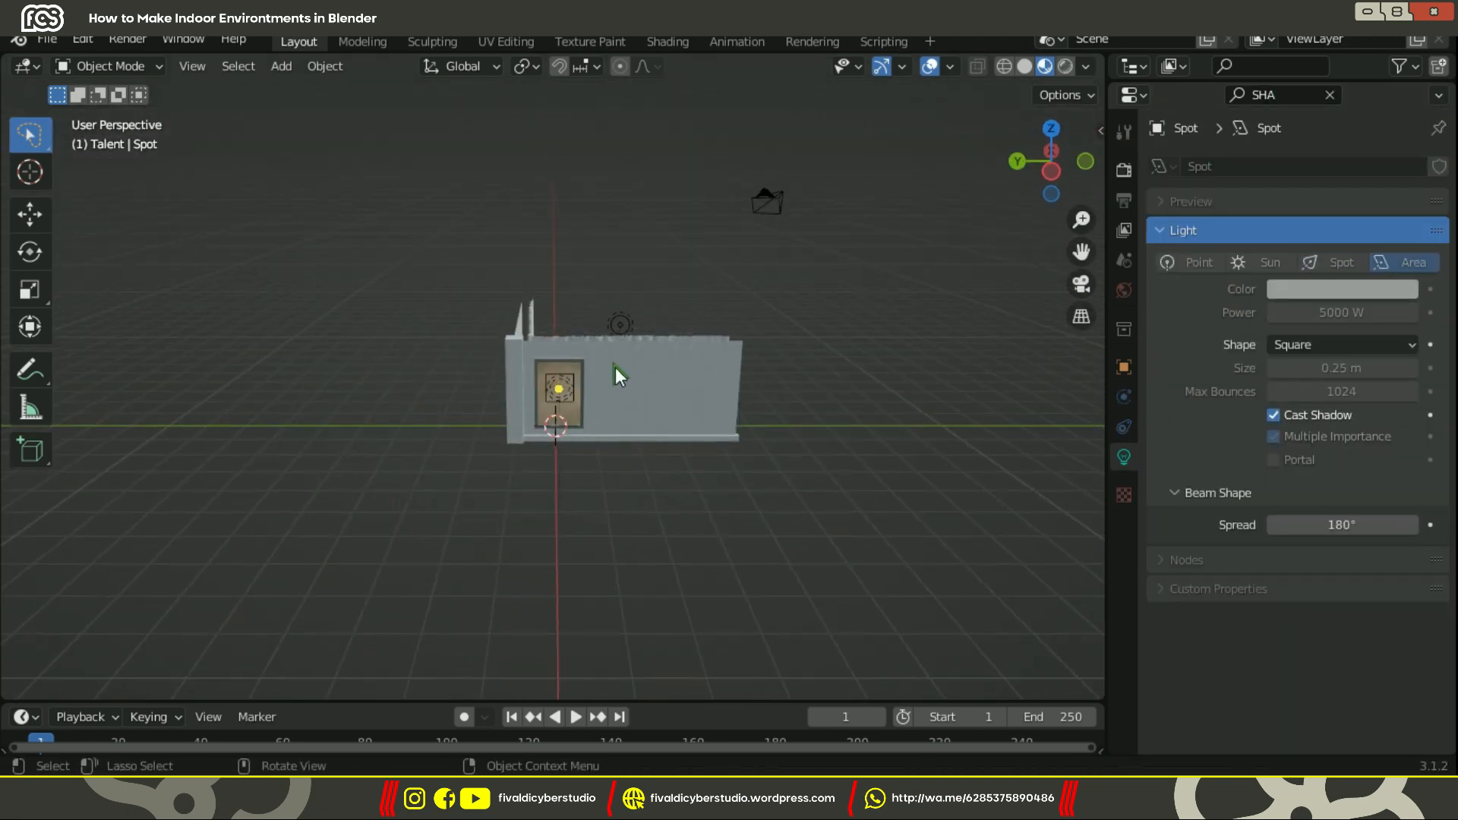
{"action": "left_click", "coordinate": [568, 390]}
{"action": "key", "text": "s"}
{"action": "key", "text": "x"}
{"action": "left_click", "coordinate": [681, 384]}
{"action": "key", "text": "s"}
{"action": "key", "text": "y"}
{"action": "left_click", "coordinate": [765, 390]}
{"action": "key", "text": "s"}
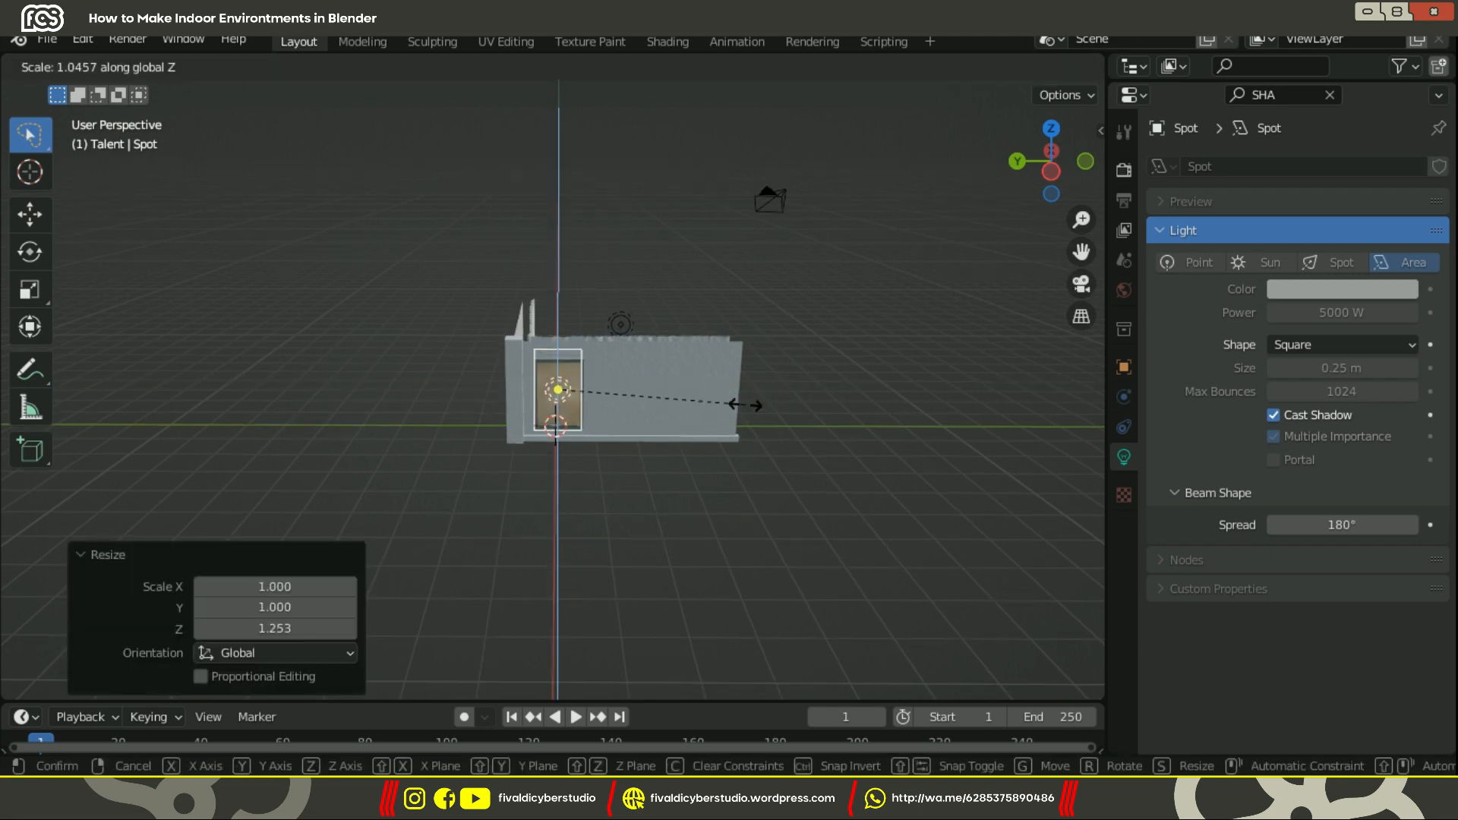
{"action": "left_click", "coordinate": [738, 406]}
Check the area light's effect on the room in Rendered shading and unhide all hidden objects.
{"action": "middle_click_drag", "start_coordinate": [738, 406], "coordinate": [639, 329]}
{"action": "left_click", "coordinate": [1341, 288]}
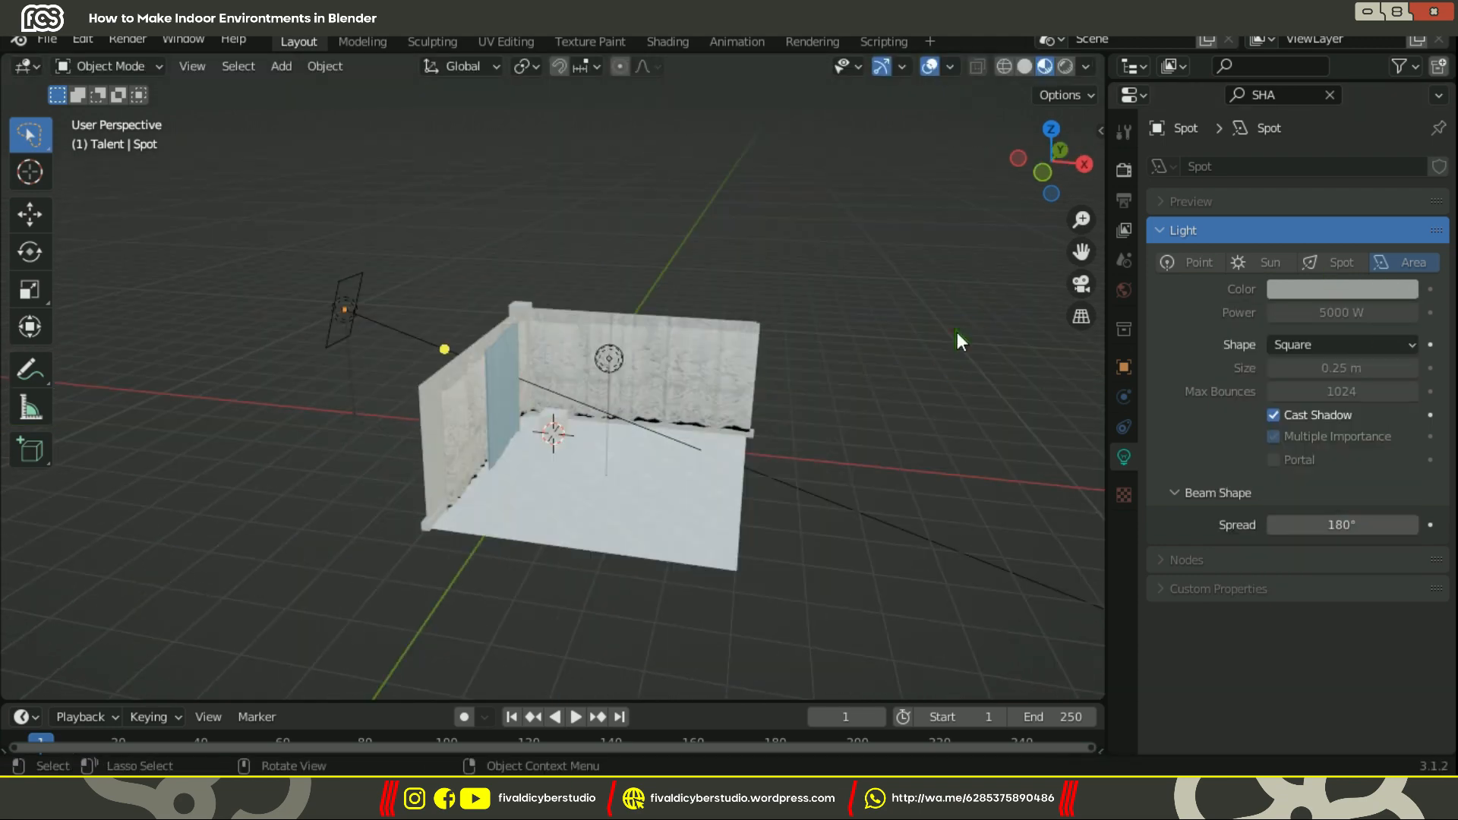
{"action": "key", "text": "z"}
{"action": "left_click", "coordinate": [960, 299]}
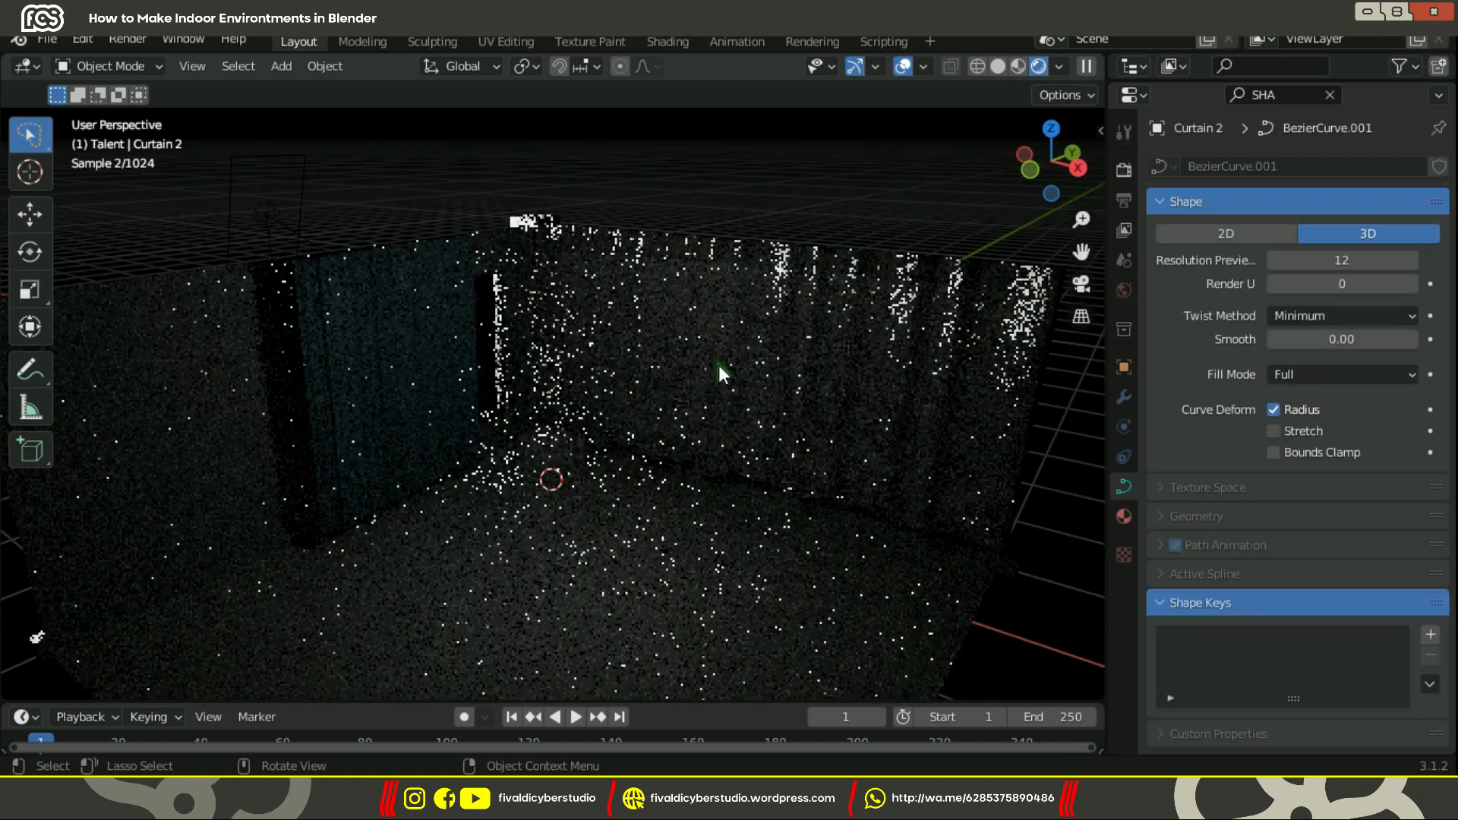
{"action": "key", "text": "alt+h"}
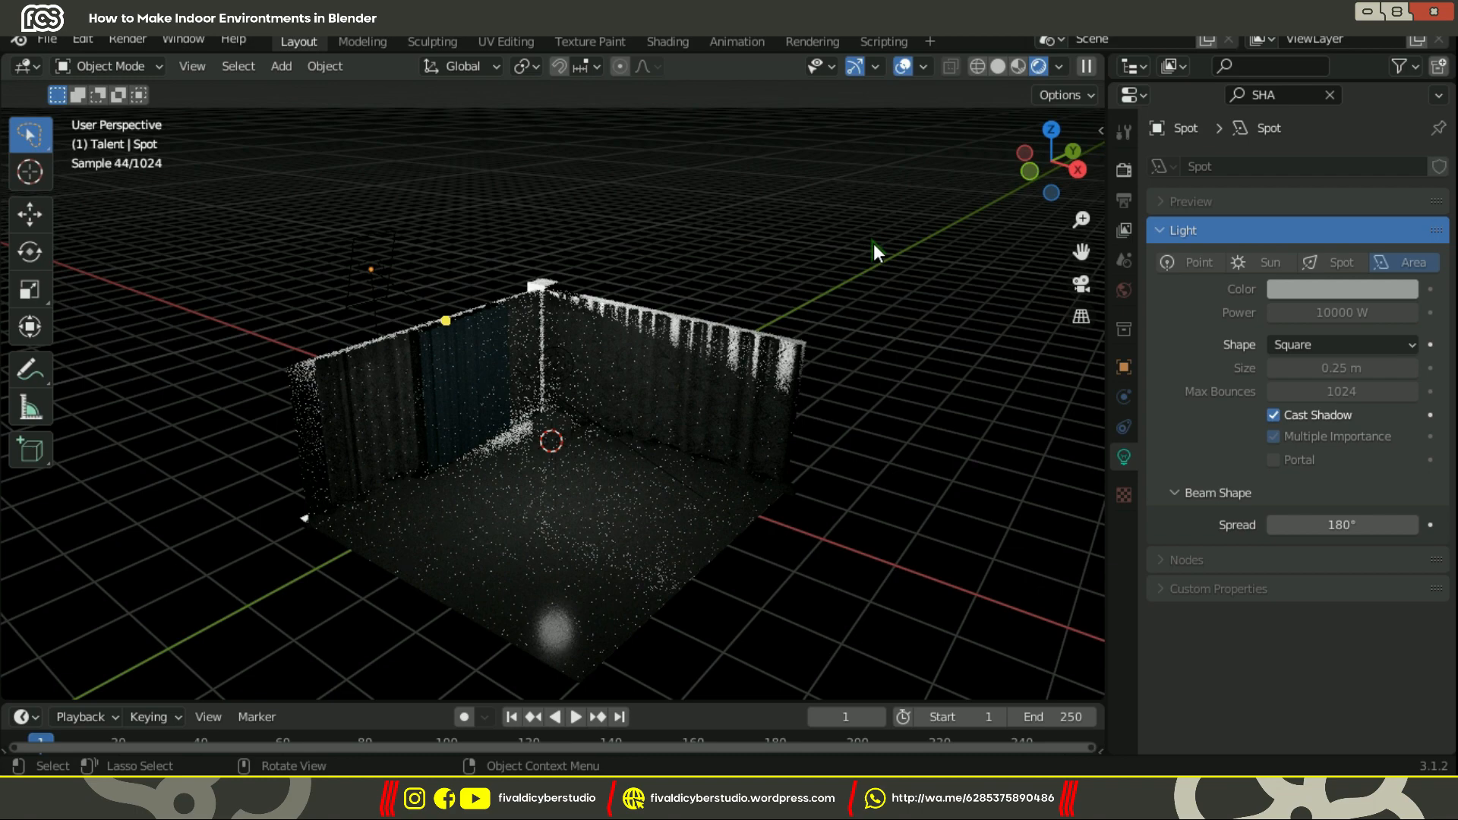
Add a cube to the scene and scale it uniformly by 1.882.
{"action": "key", "text": "ctrl+a"}
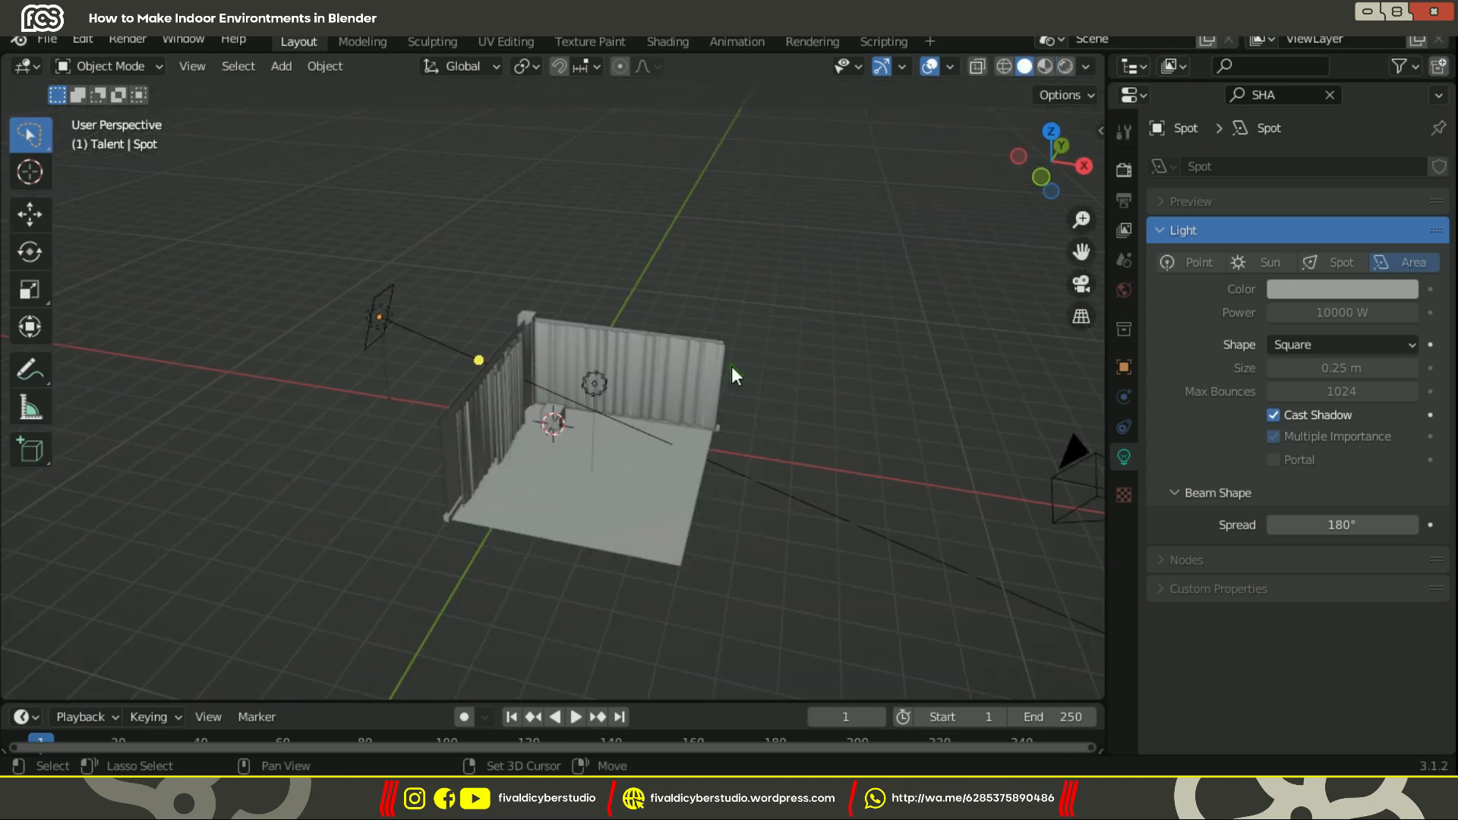
{"action": "key", "text": "shift+a"}
{"action": "left_click", "coordinate": [824, 129]}
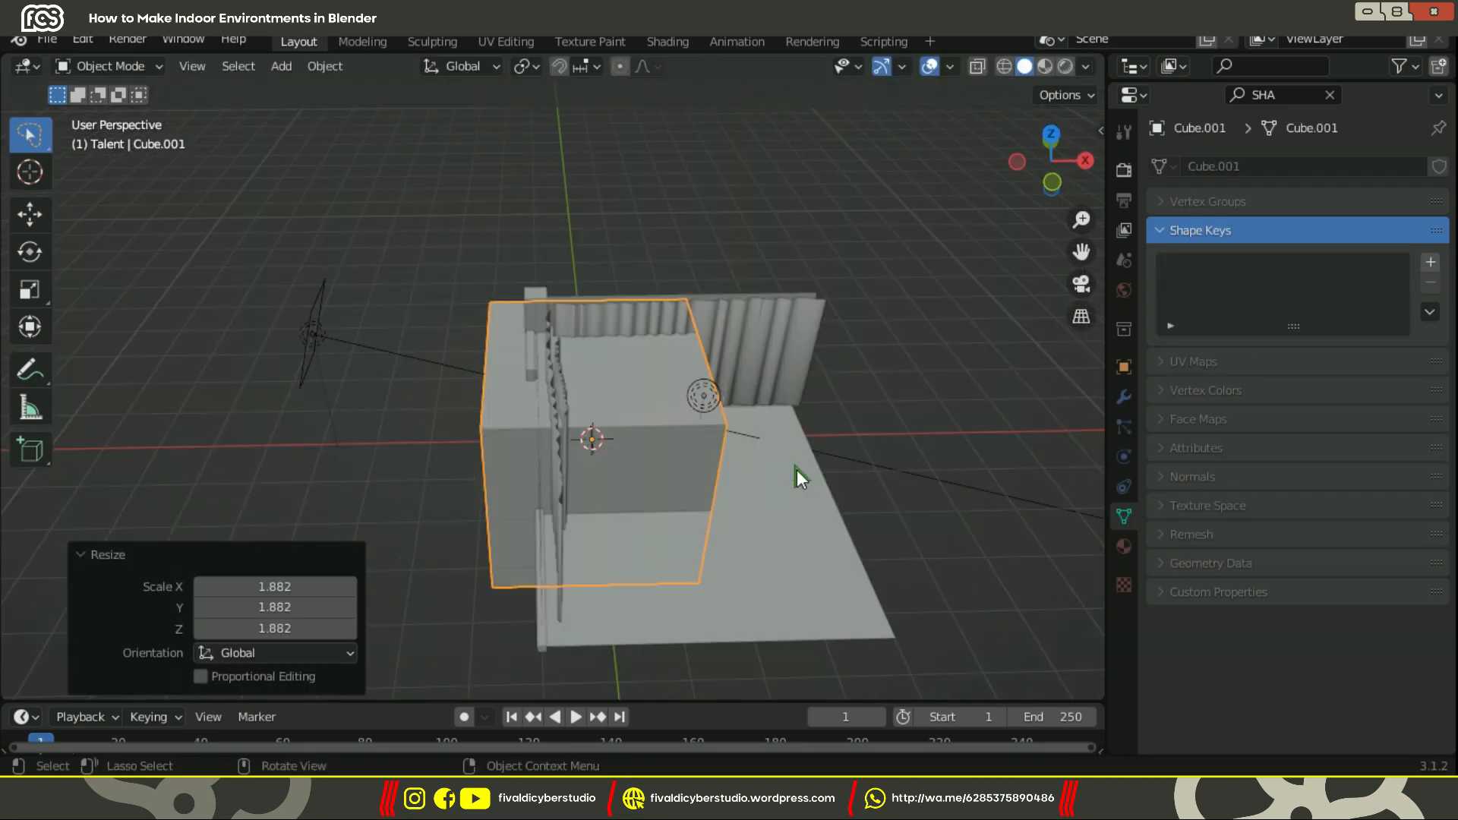
Move the cube along Y and about 0.645 m up along Z, and scale it along Z to fit the room's height.
{"action": "key", "text": "g"}
{"action": "key", "text": "y"}
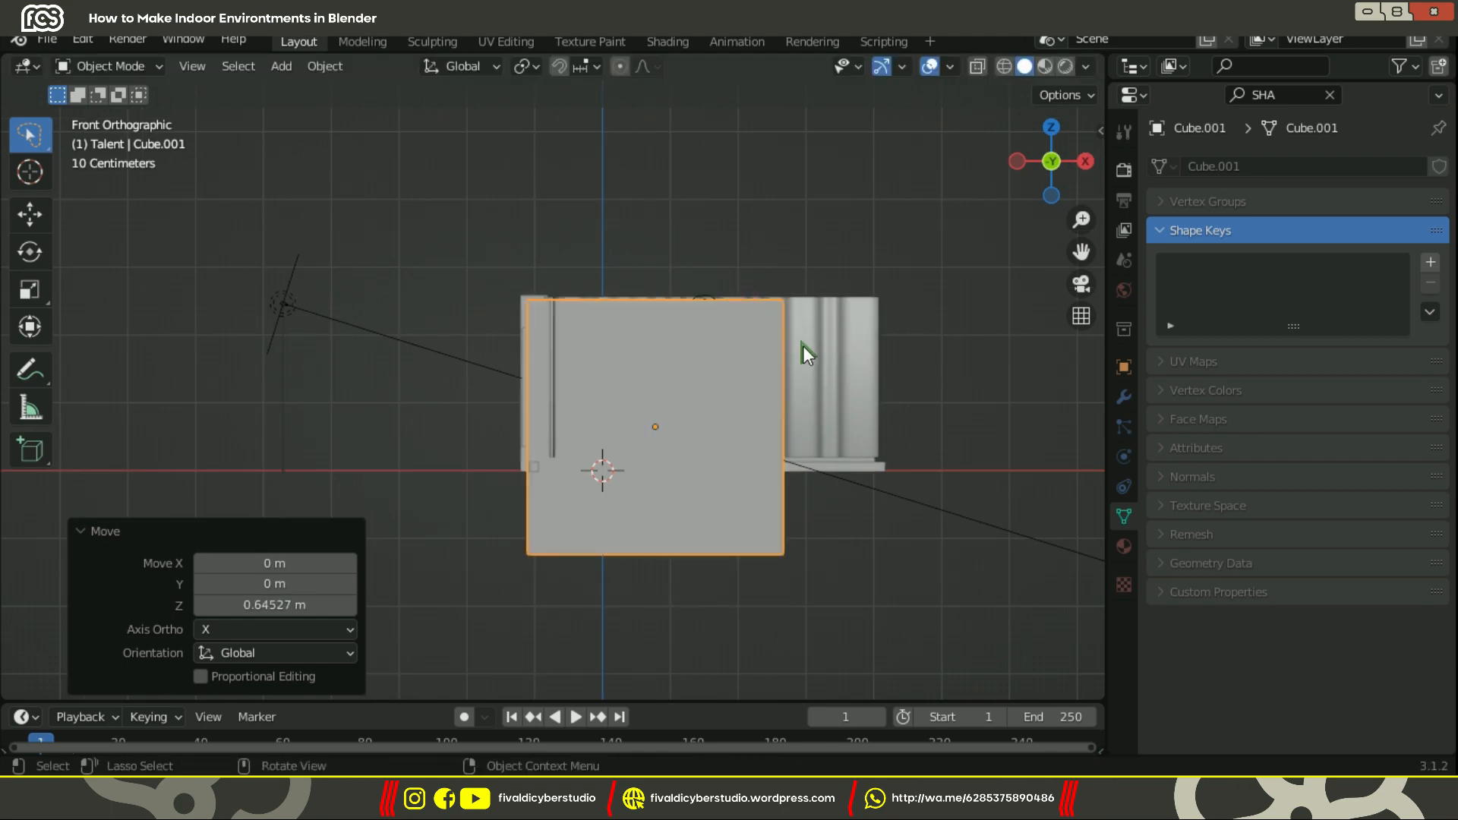
{"action": "key", "text": "s"}
{"action": "key", "text": "z"}
{"action": "left_click", "coordinate": [750, 345]}
{"action": "left_click", "coordinate": [644, 439]}
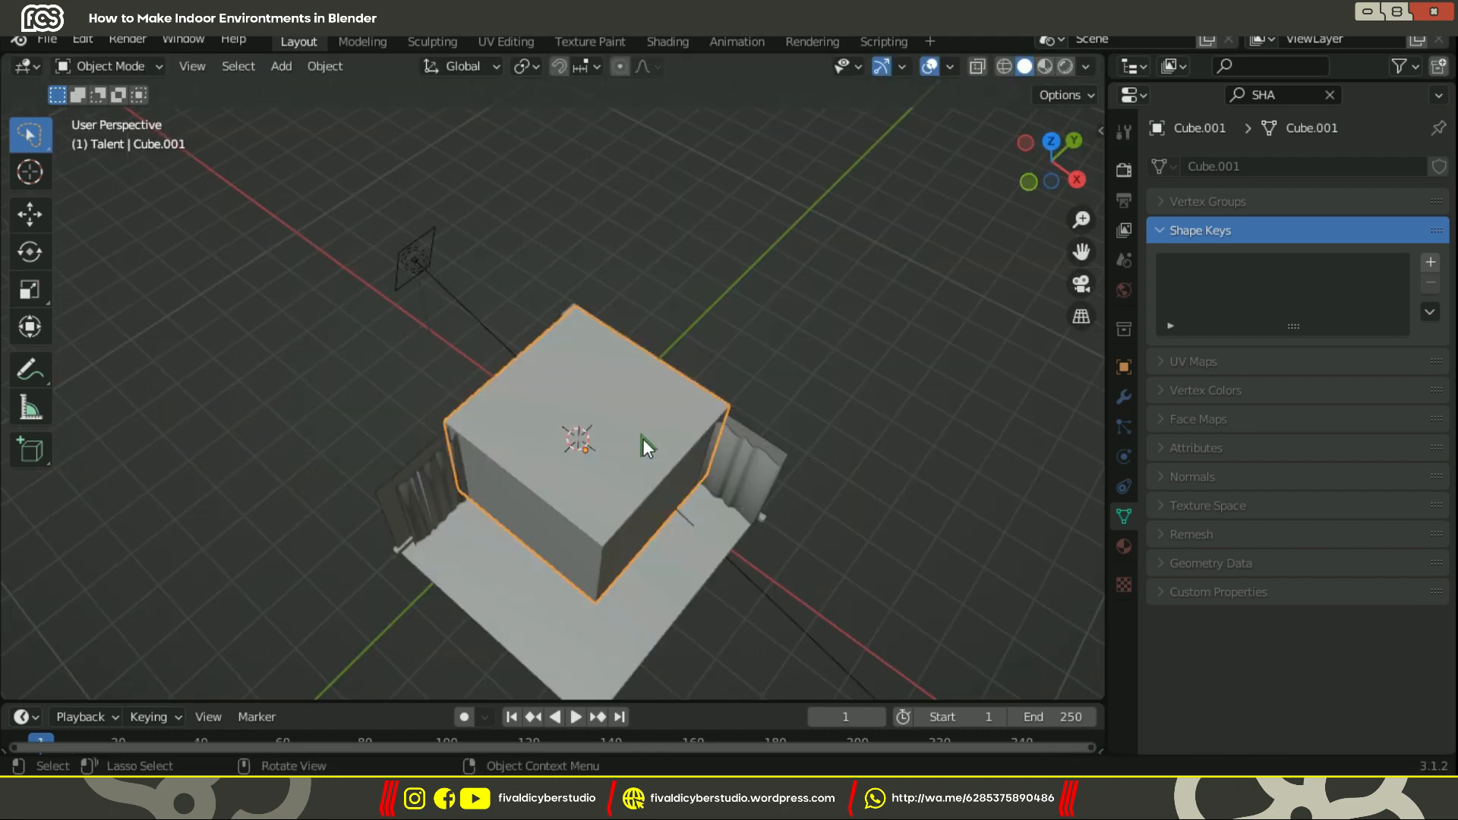
Open the cube's material and assign Volume Scatter as its volume shader.
{"action": "left_click", "coordinate": [1124, 547]}
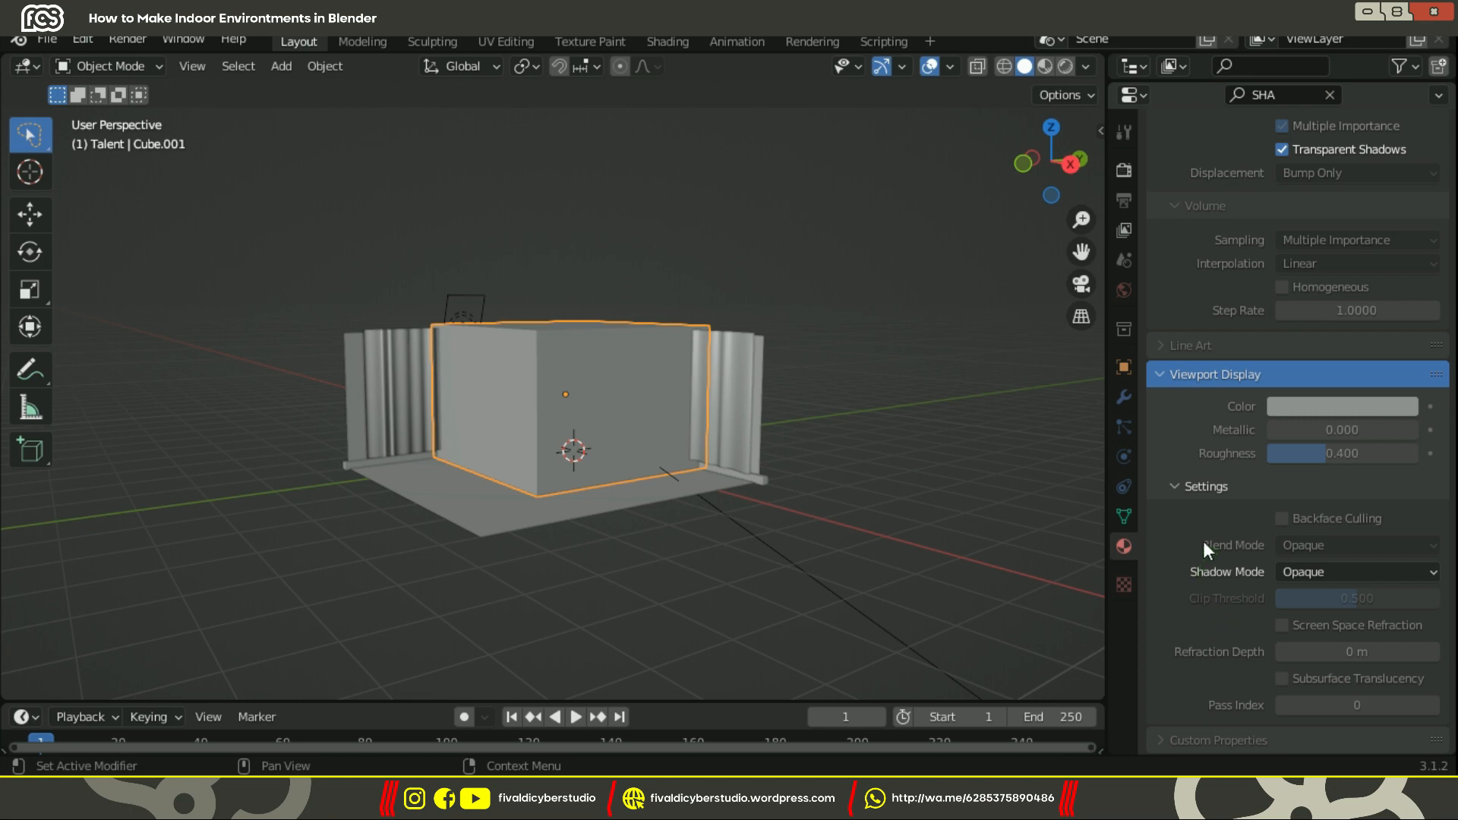
{"action": "scroll", "coordinate": [1265, 385], "scroll_direction": "up", "scroll_amount": 15}
{"action": "left_click", "coordinate": [1160, 292]}
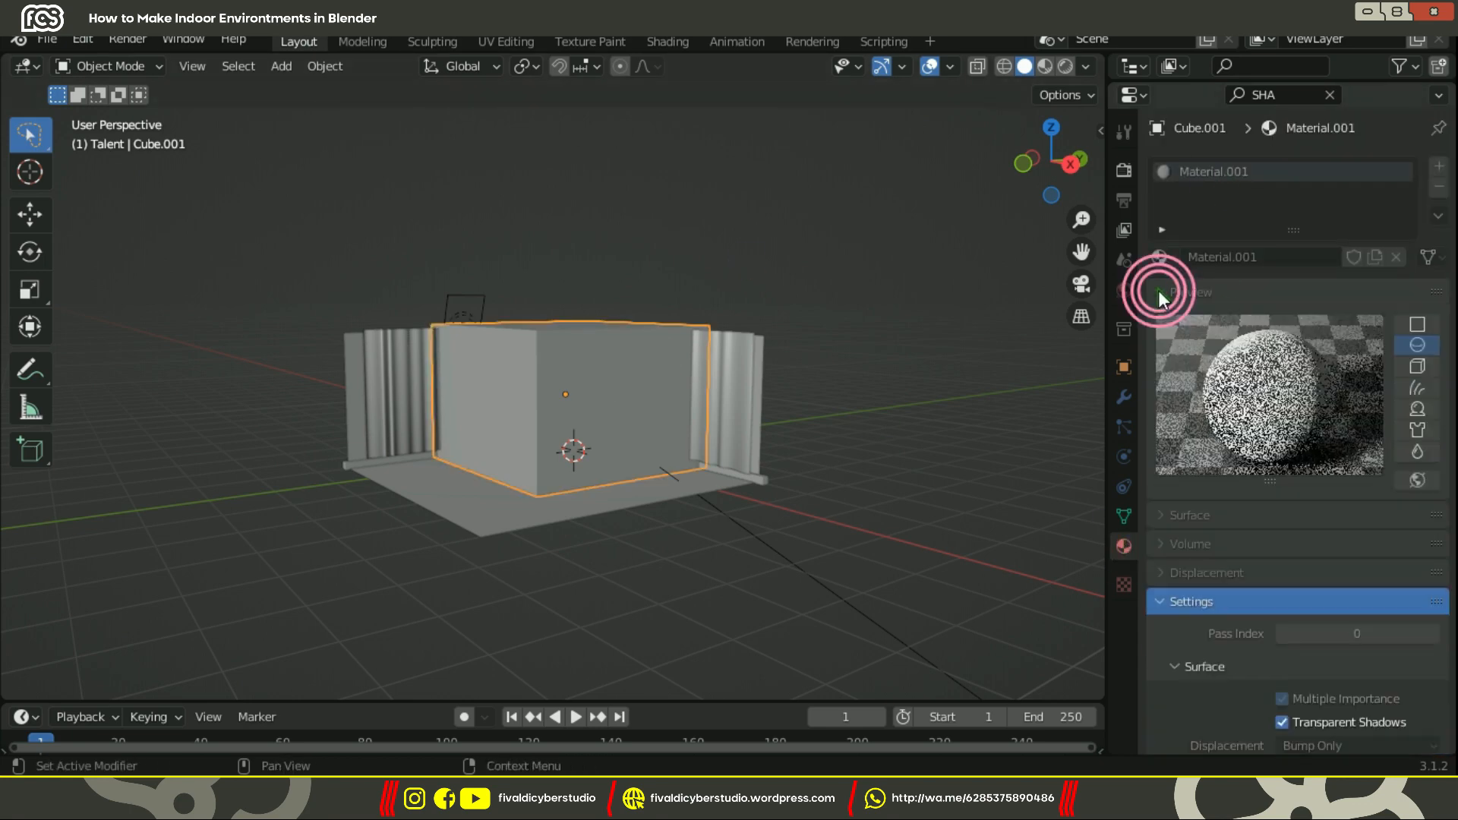
{"action": "left_click", "coordinate": [1159, 515]}
{"action": "scroll", "coordinate": [1189, 564], "scroll_direction": "down", "scroll_amount": 15}
{"action": "left_click", "coordinate": [1189, 566]}
{"action": "left_click", "coordinate": [1328, 598]}
{"action": "left_click", "coordinate": [1298, 475]}
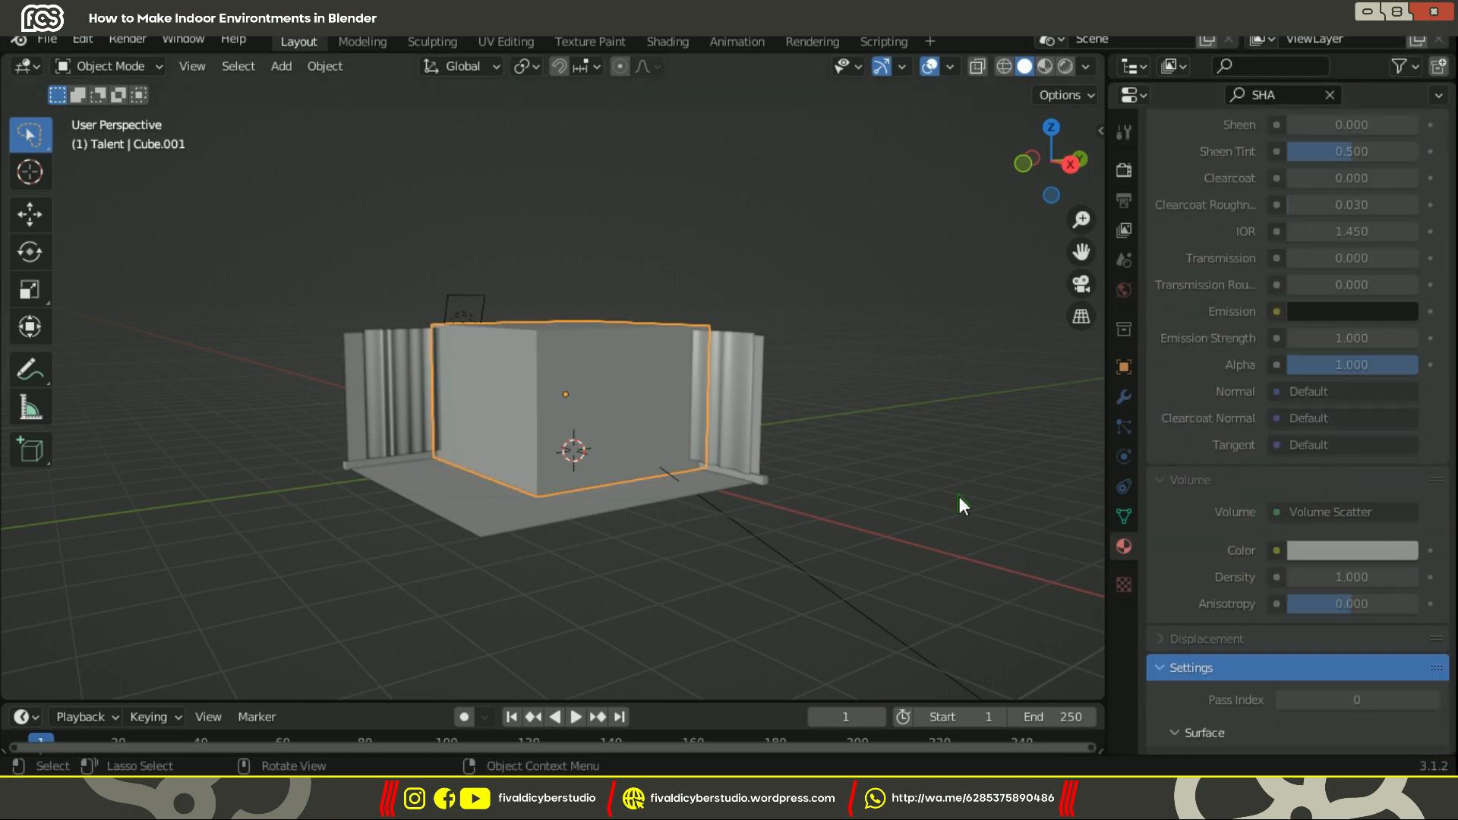
Set the Volume Scatter density to 0.1 and preview the room in Rendered shading.
{"action": "left_click", "coordinate": [1379, 579]}
{"action": "type", "text": "0.1"}
{"action": "key", "text": "Return"}
{"action": "middle_click_drag", "start_coordinate": [539, 372], "coordinate": [589, 407]}
{"action": "key", "text": "z"}
{"action": "left_click", "coordinate": [593, 287]}
{"action": "scroll", "coordinate": [694, 419], "scroll_direction": "up", "scroll_amount": 6}
{"action": "middle_click_drag", "start_coordinate": [728, 447], "coordinate": [694, 419]}
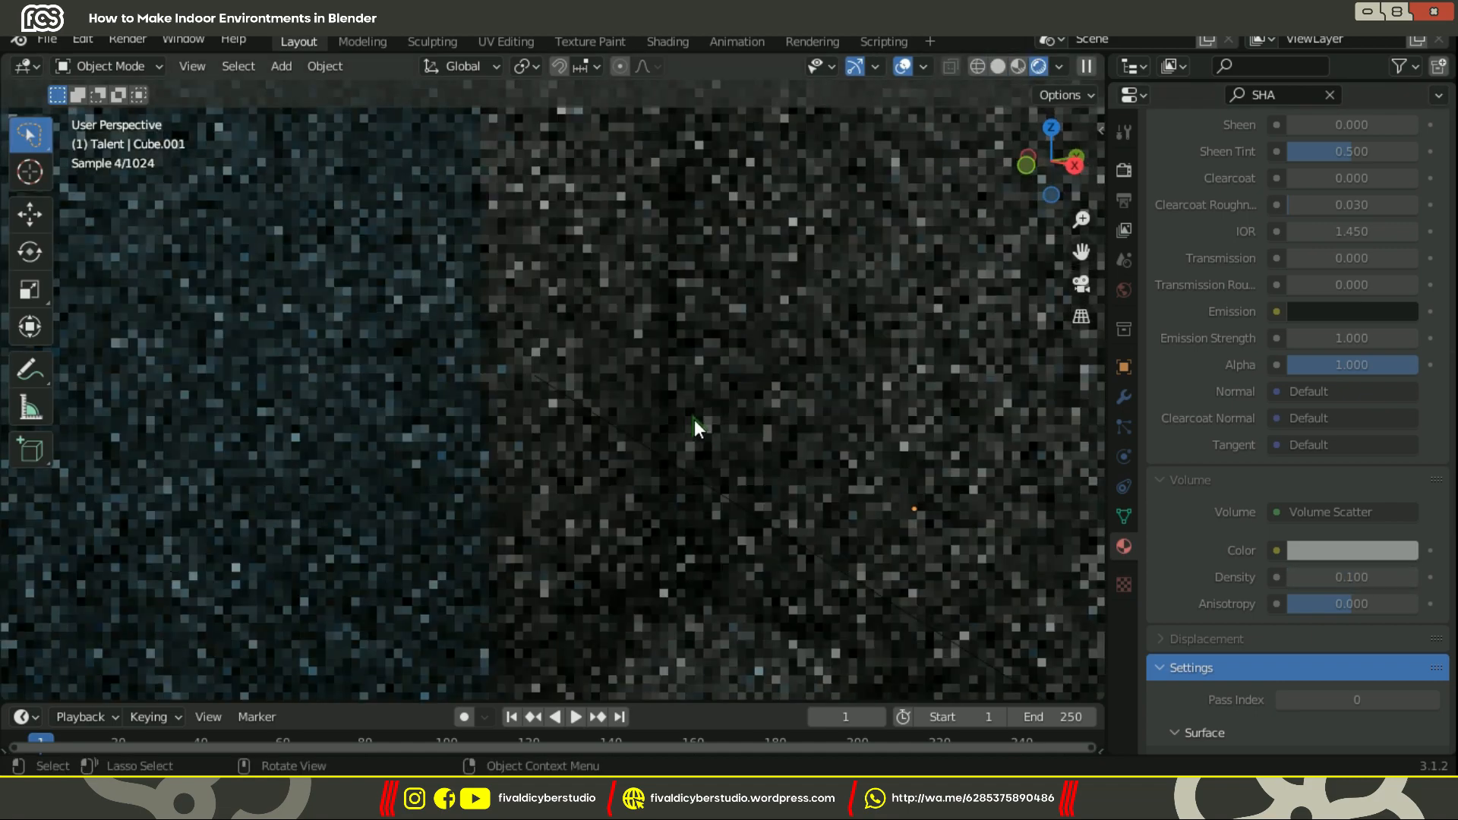
Set the Volume Scatter density of the cube's material to 0.05.
{"action": "scroll", "coordinate": [741, 466], "scroll_direction": "down", "scroll_amount": 6}
{"action": "left_click", "coordinate": [1355, 577]}
{"action": "type", "text": "0.05"}
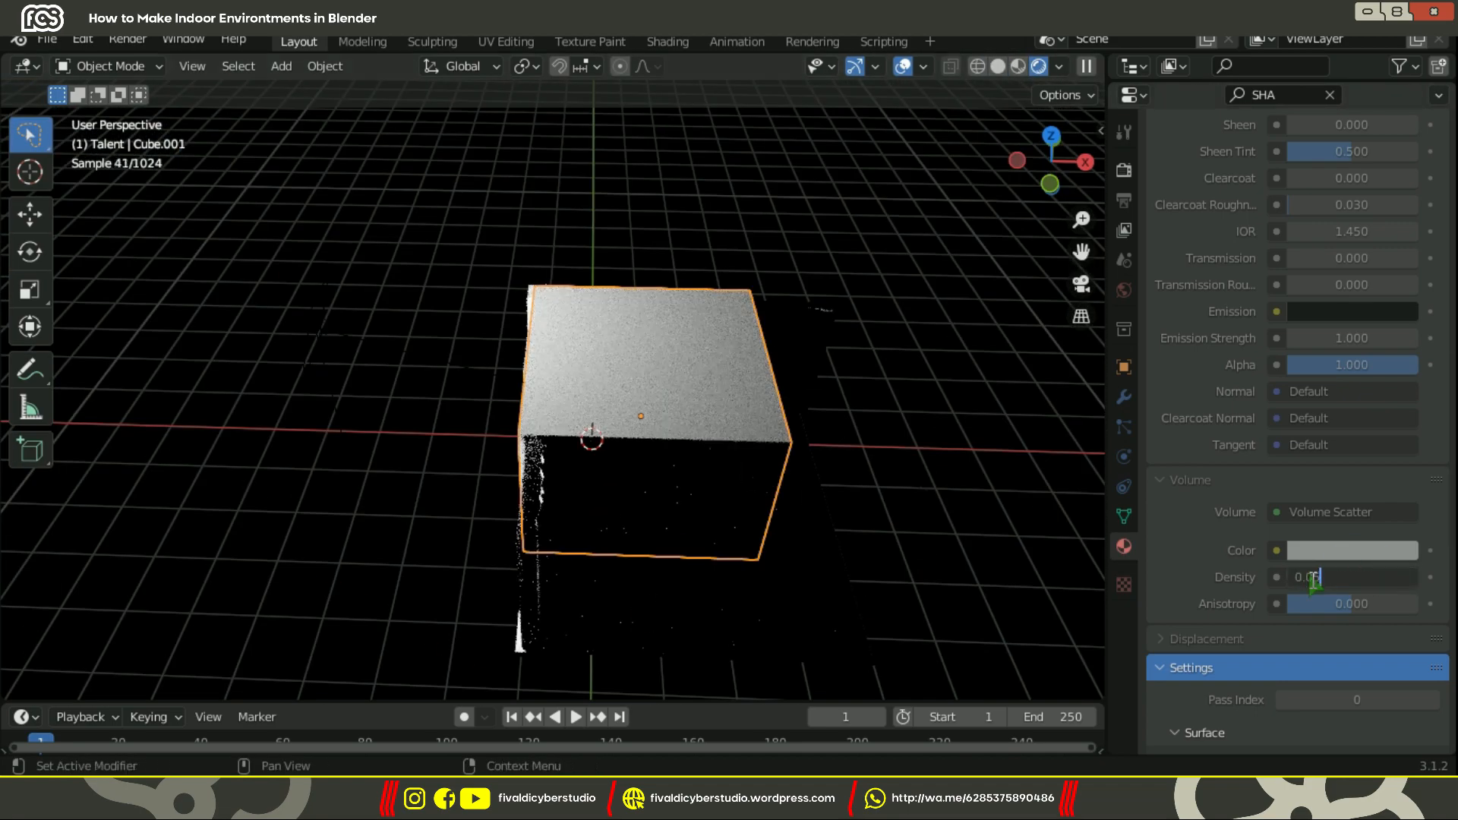
{"action": "key", "text": "Return"}
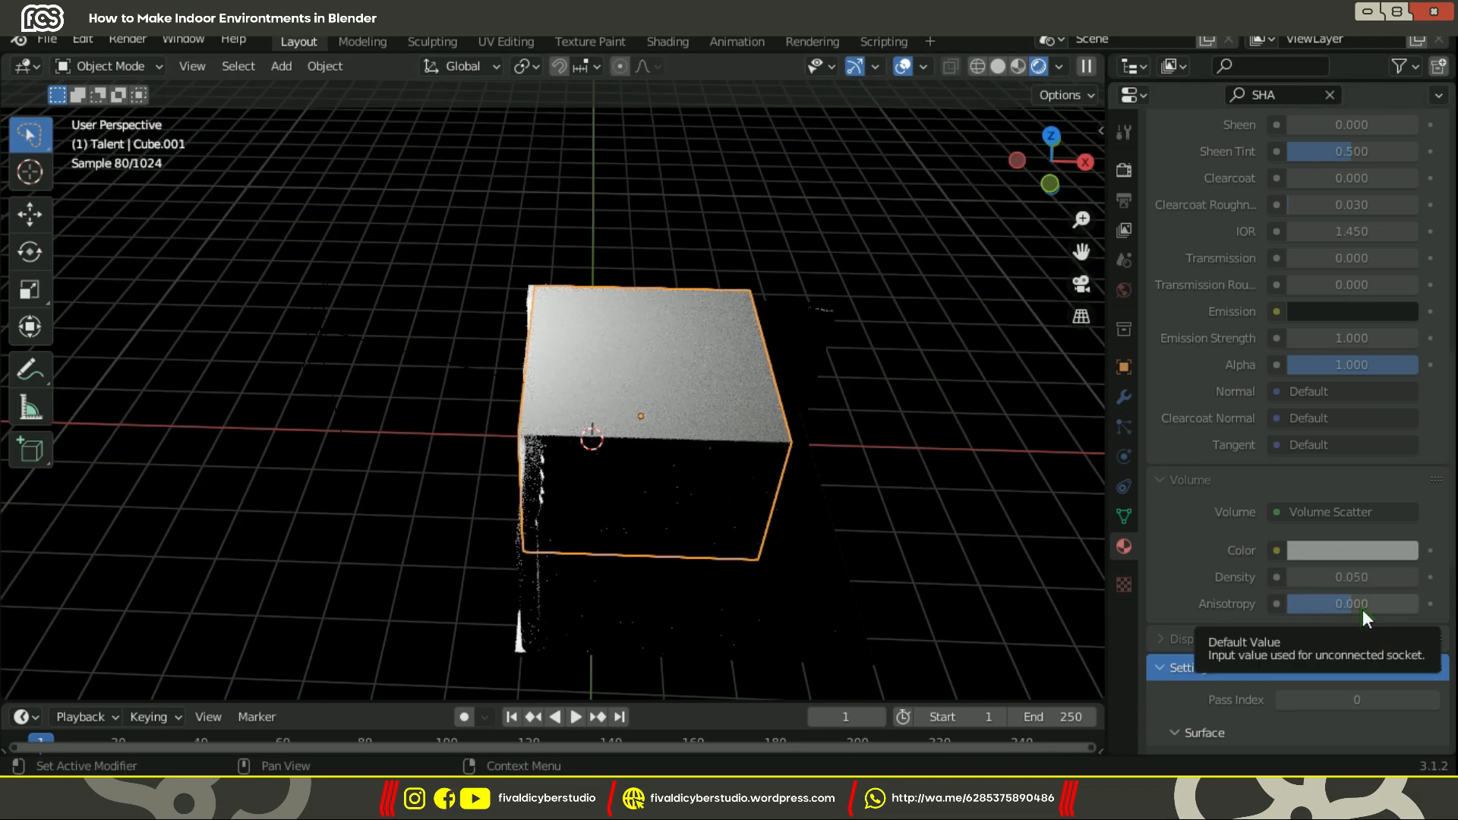
Check the Volumes render settings and preview the volume cube through the camera in Rendered shading.
{"action": "left_click", "coordinate": [1124, 169]}
{"action": "left_click", "coordinate": [1192, 335]}
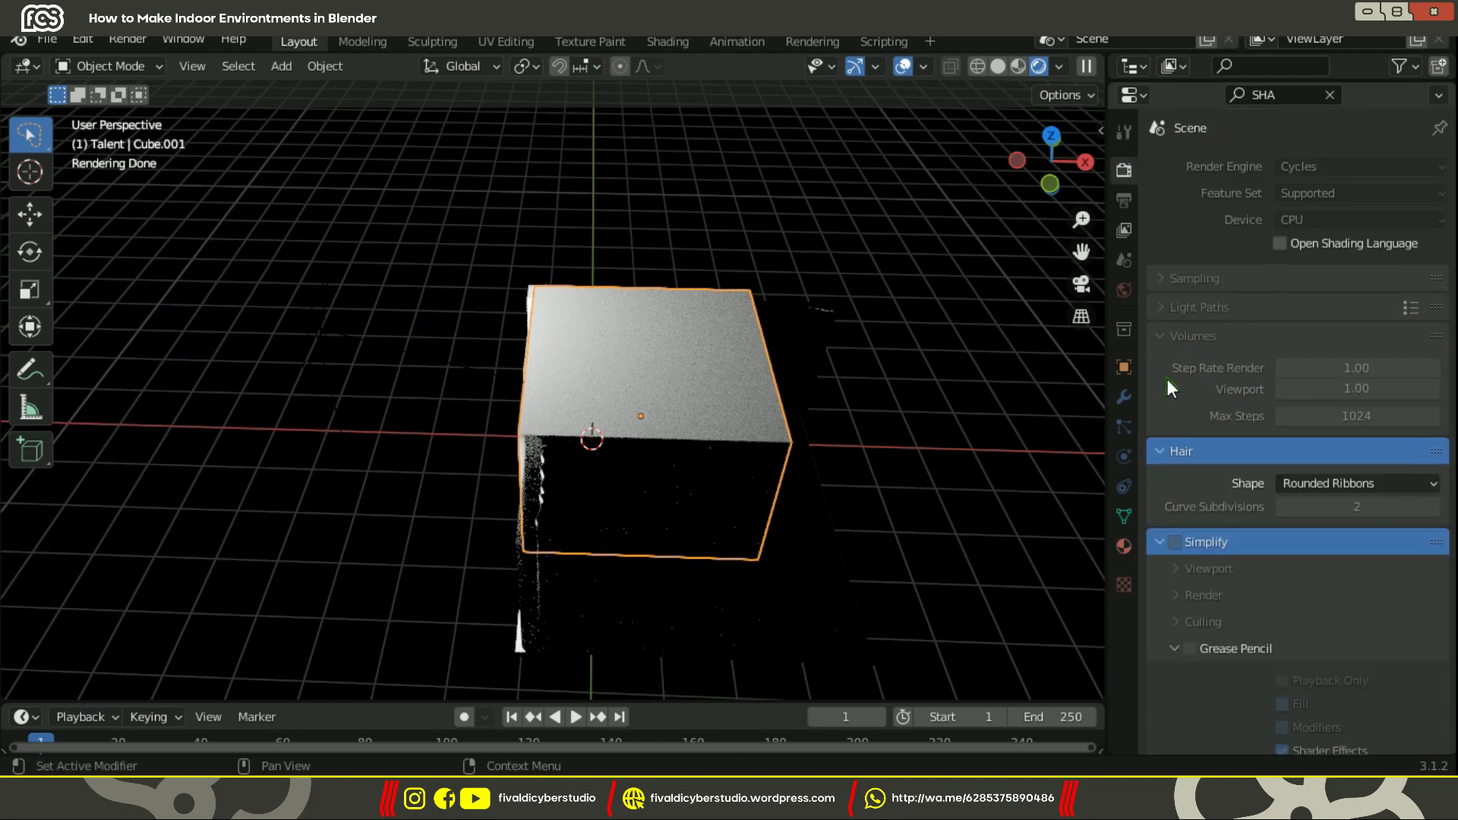
{"action": "key", "text": "KP_0"}
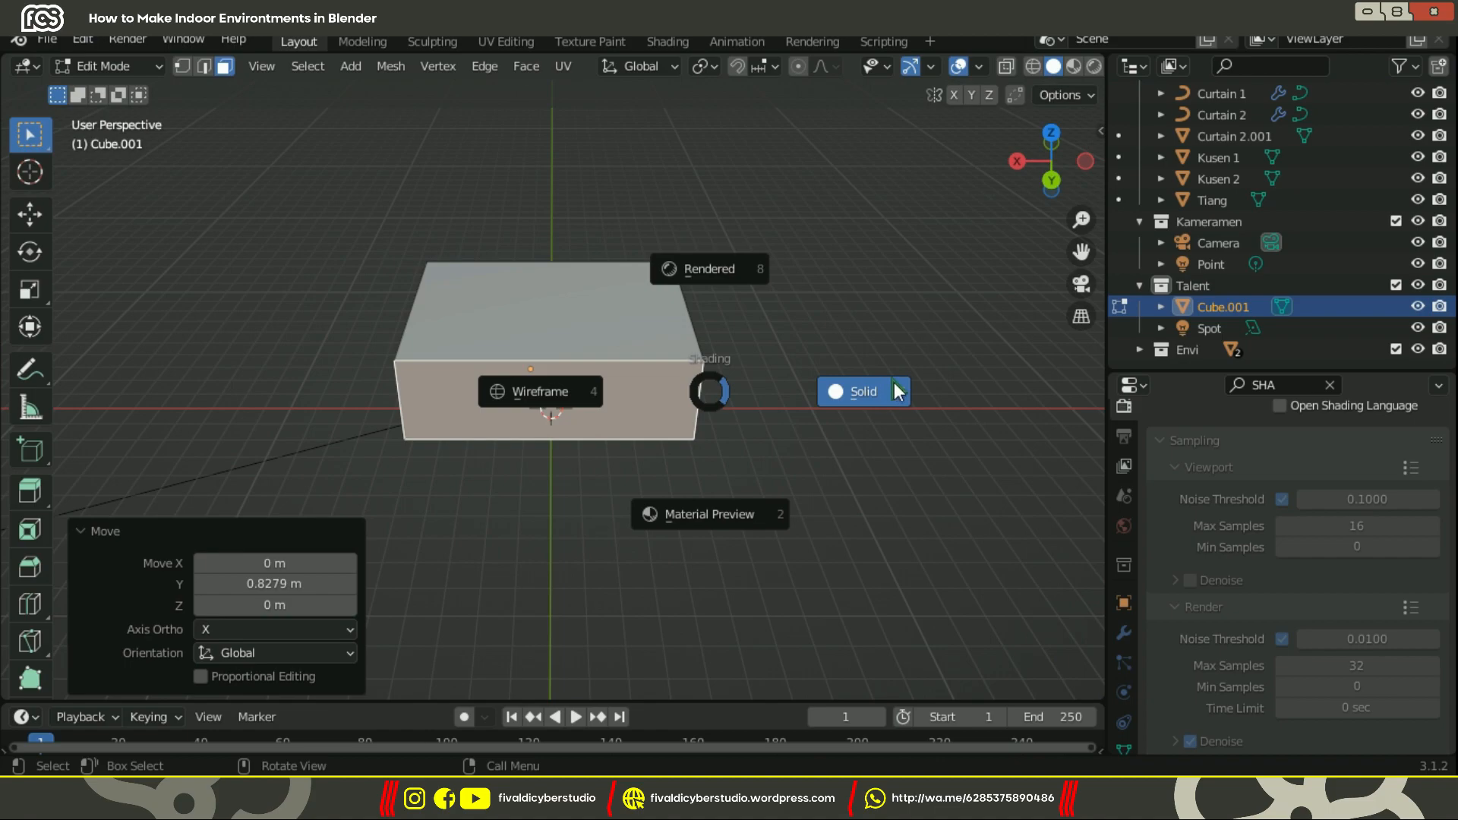
{"action": "left_click", "coordinate": [899, 391]}
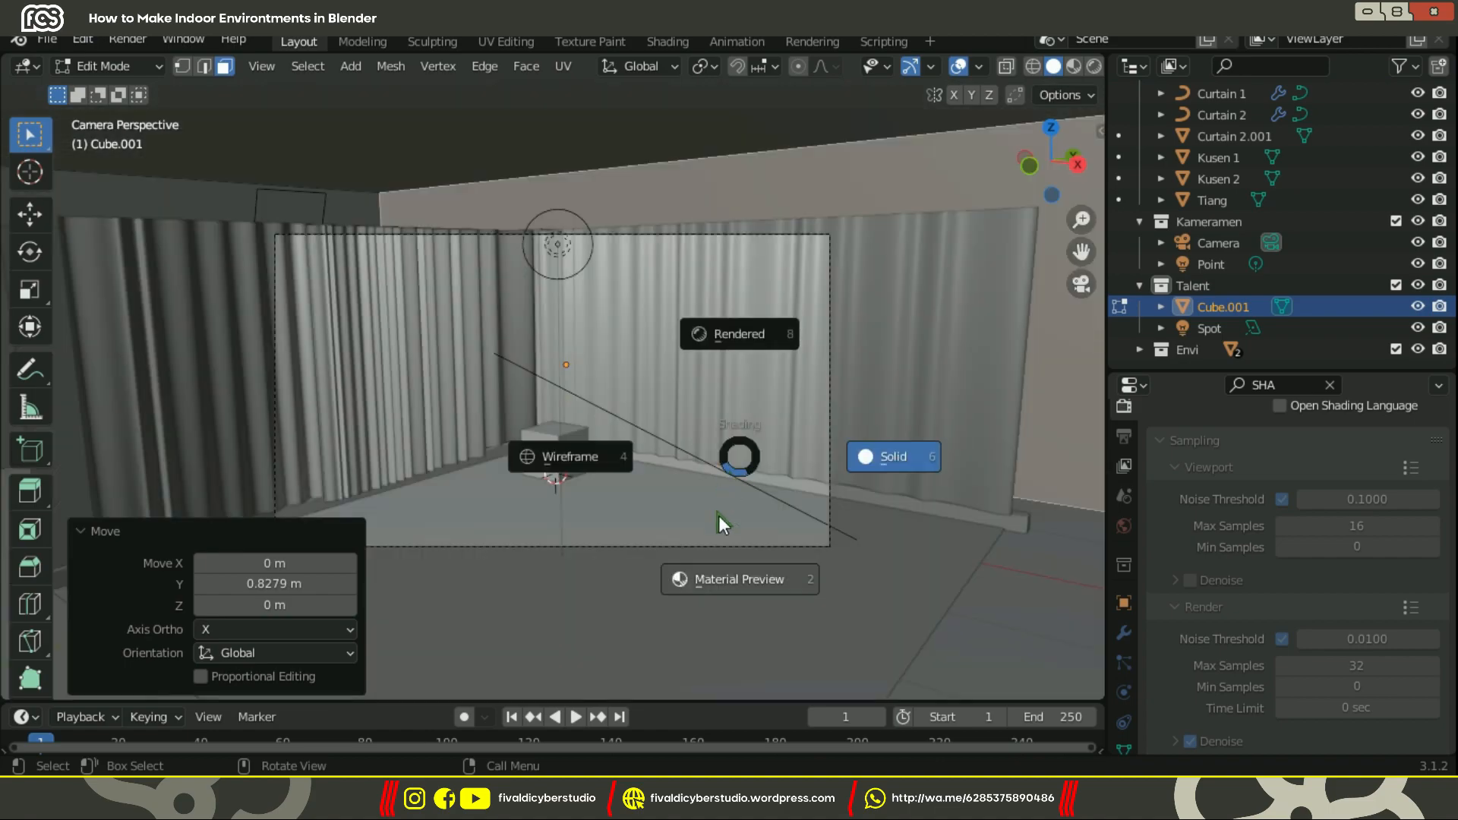
{"action": "left_click", "coordinate": [735, 335]}
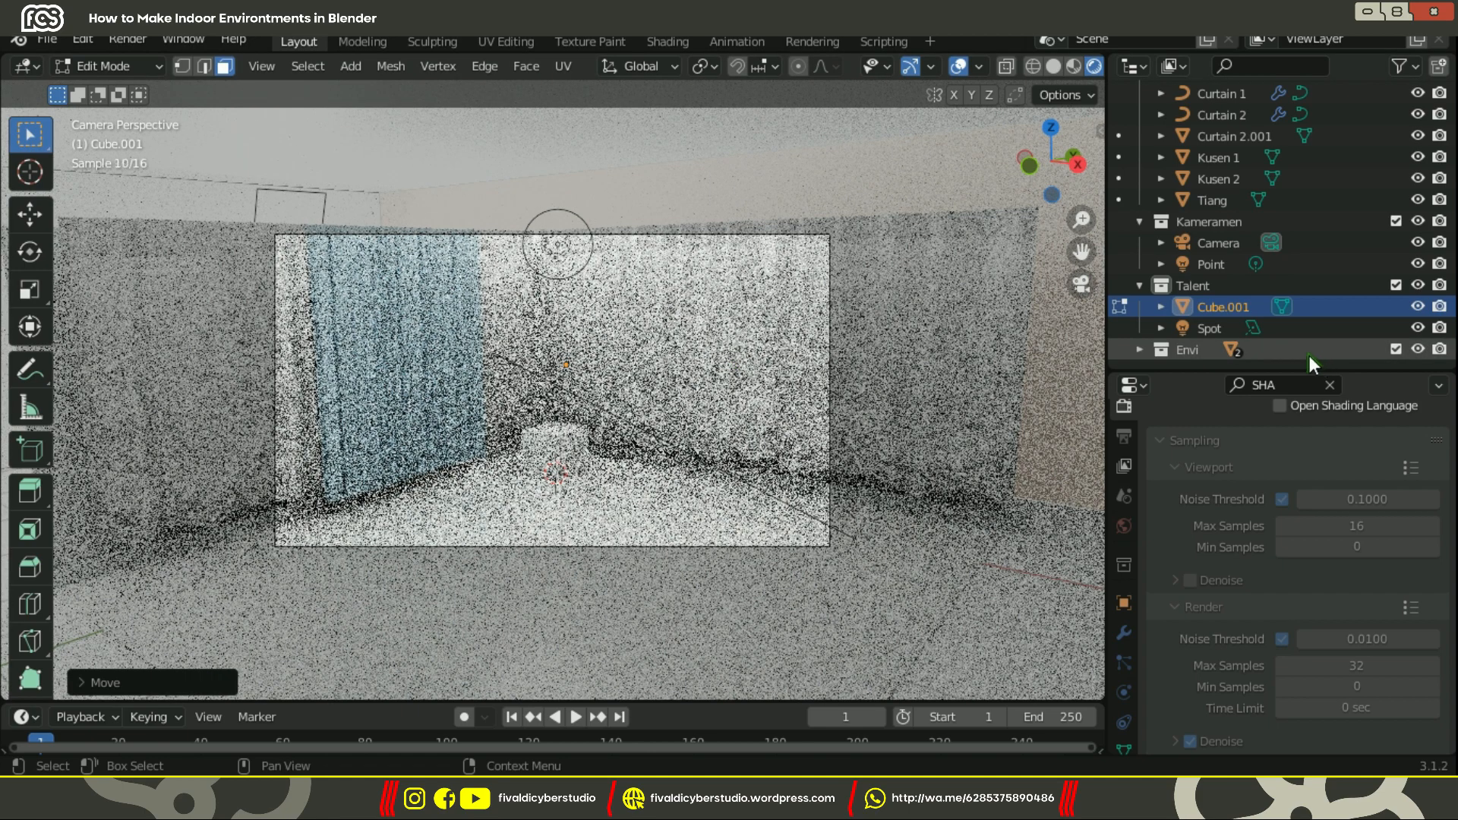
Rename the cube Volumetric and move it and the Spot light into the Kameramen collection.
{"action": "left_click", "coordinate": [1224, 307]}
{"action": "double_click", "coordinate": [1227, 307]}
{"action": "type", "text": "Volumet"}
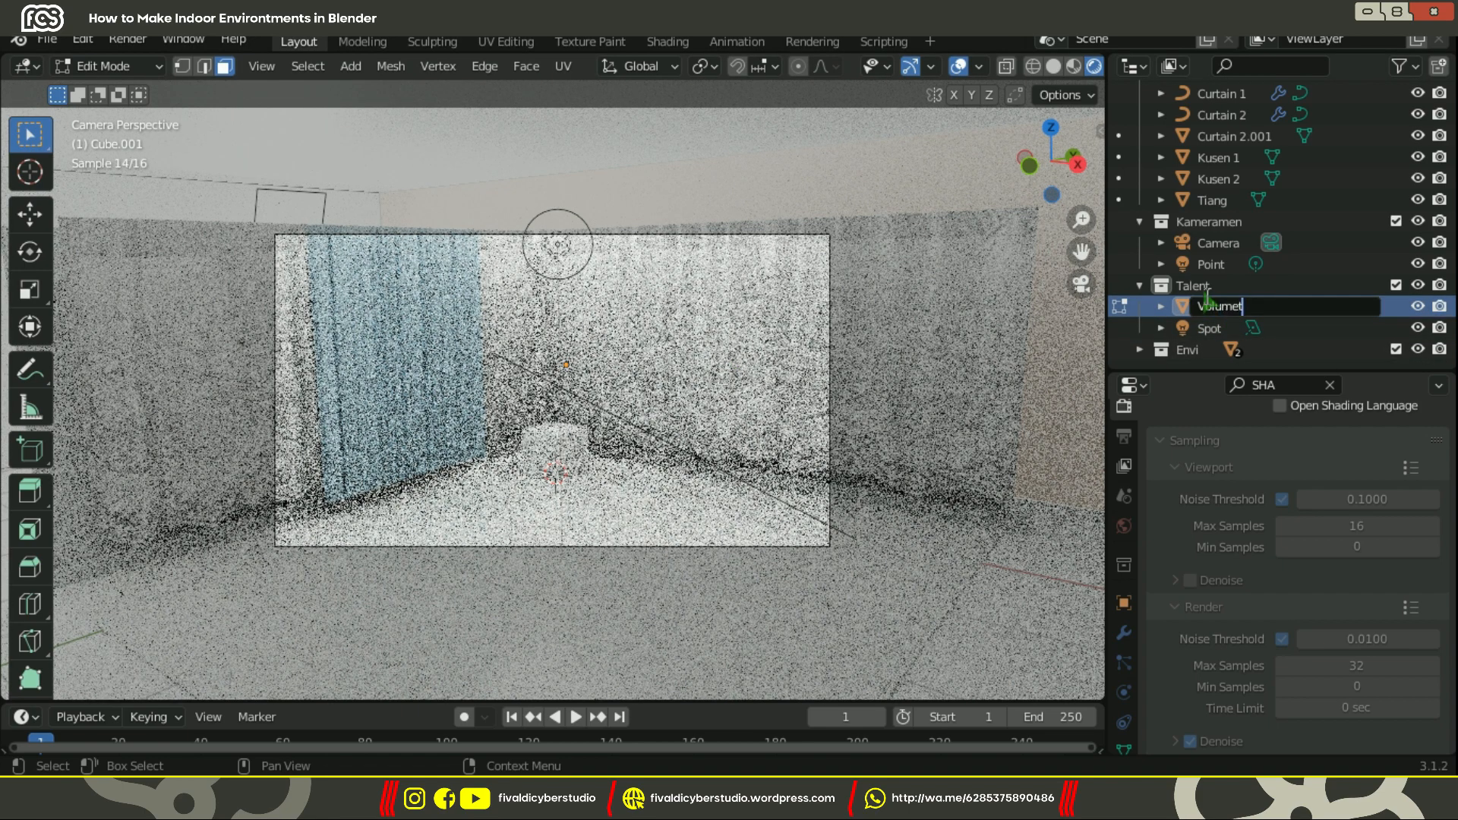
{"action": "type", "text": "ric"}
{"action": "key", "text": "Return"}
{"action": "left_click_drag", "start_coordinate": [1318, 312], "coordinate": [1280, 228]}
{"action": "left_click_drag", "start_coordinate": [1228, 333], "coordinate": [1285, 266]}
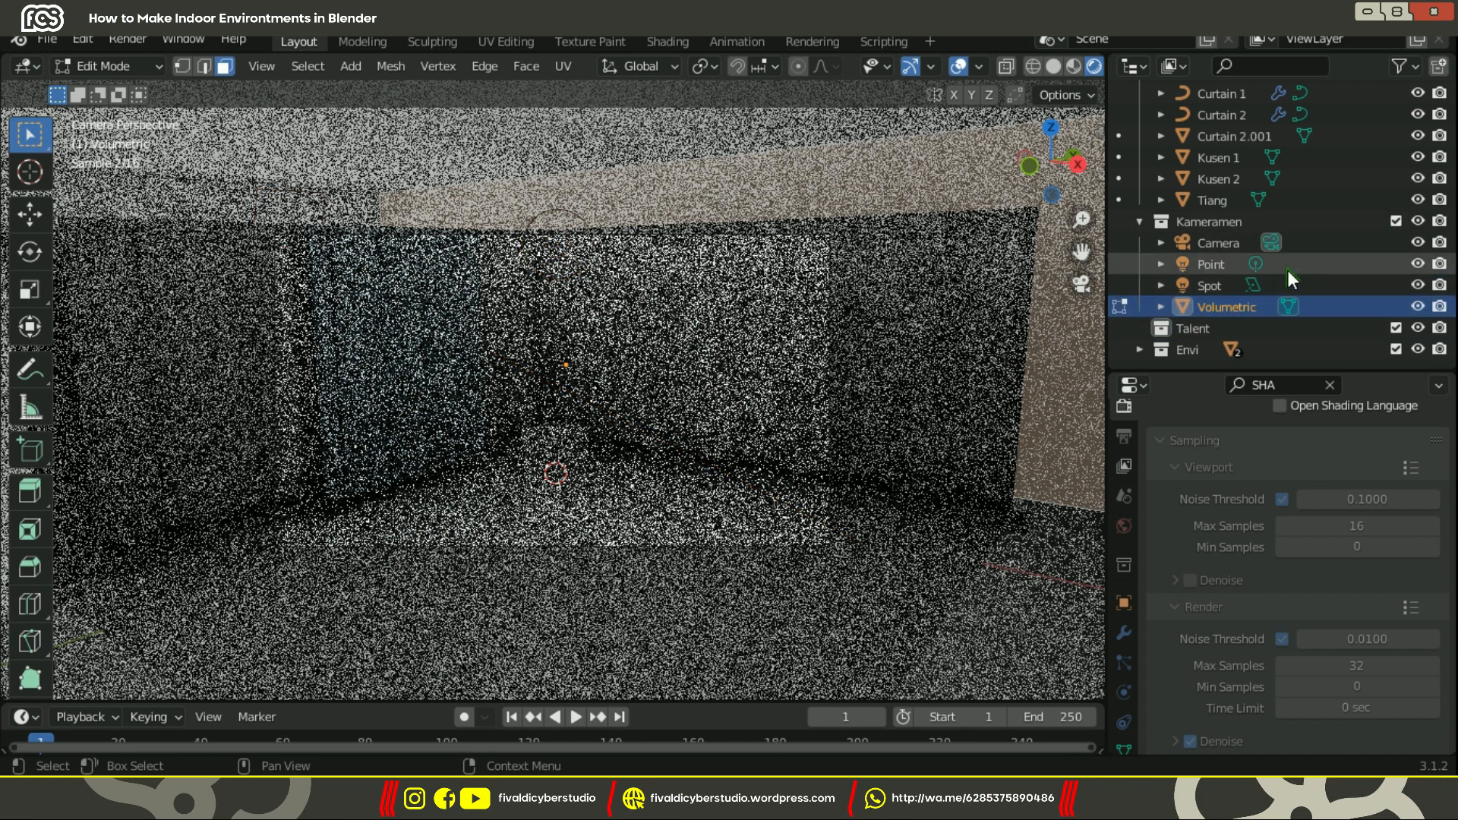